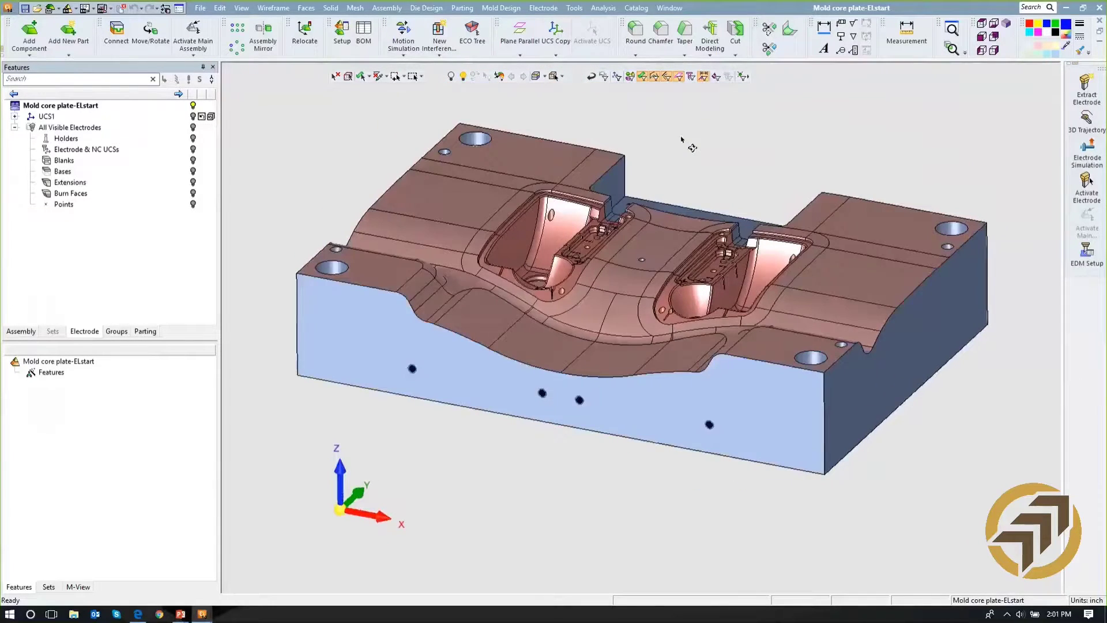
- Start extracting a rectangular electrode and position it at the centre of the cross-shaped rib pocket beside the core cavity
{"action": "scroll", "coordinate": [669, 161], "scroll_direction": "up", "scroll_amount": 5}
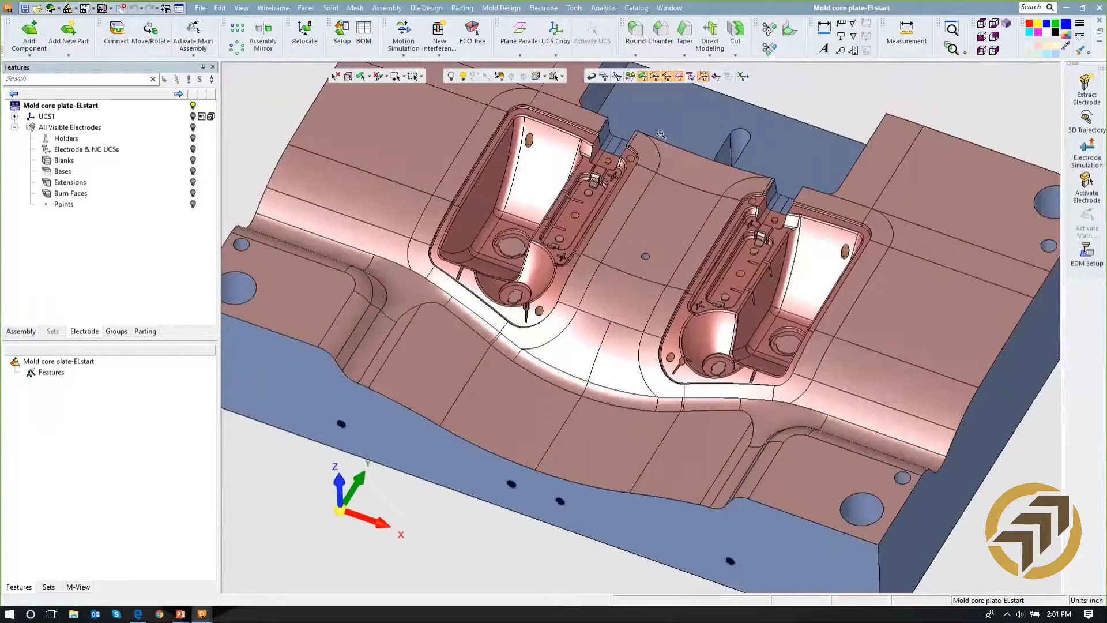
{"action": "scroll", "coordinate": [661, 134], "scroll_direction": "up", "scroll_amount": 5}
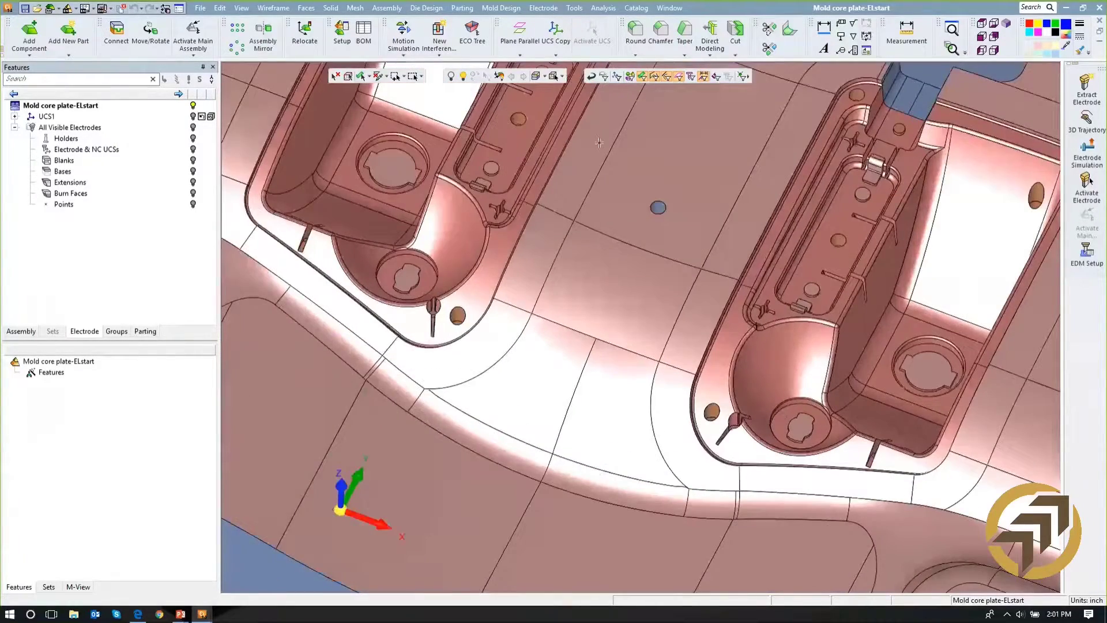
{"action": "scroll", "coordinate": [600, 142], "scroll_direction": "up", "scroll_amount": 6}
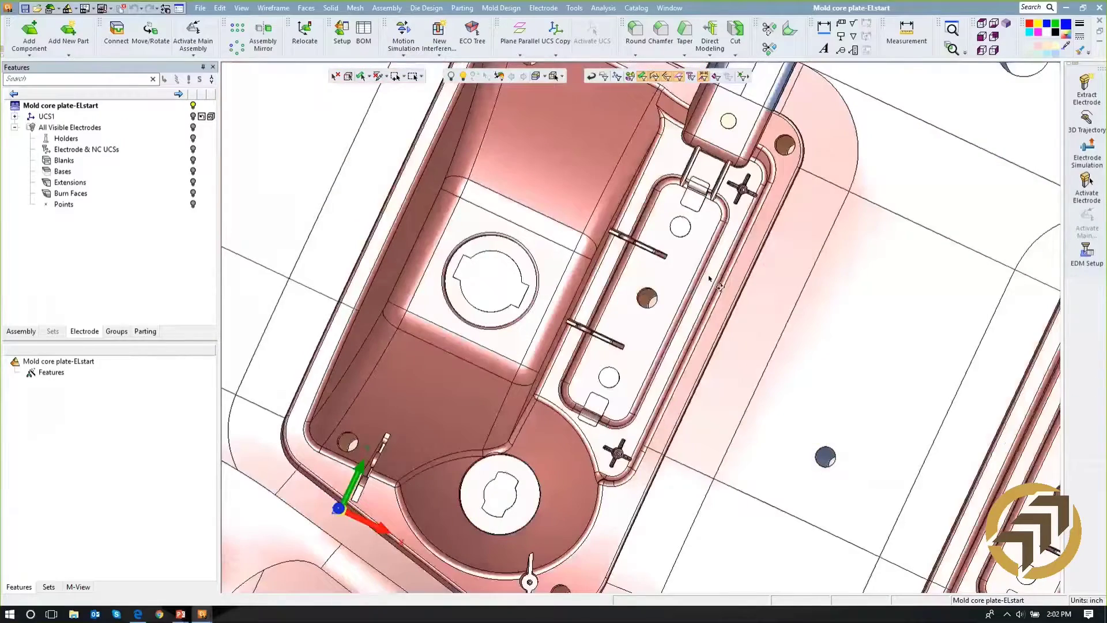
{"action": "middle_click_drag", "start_coordinate": [710, 278], "coordinate": [723, 280]}
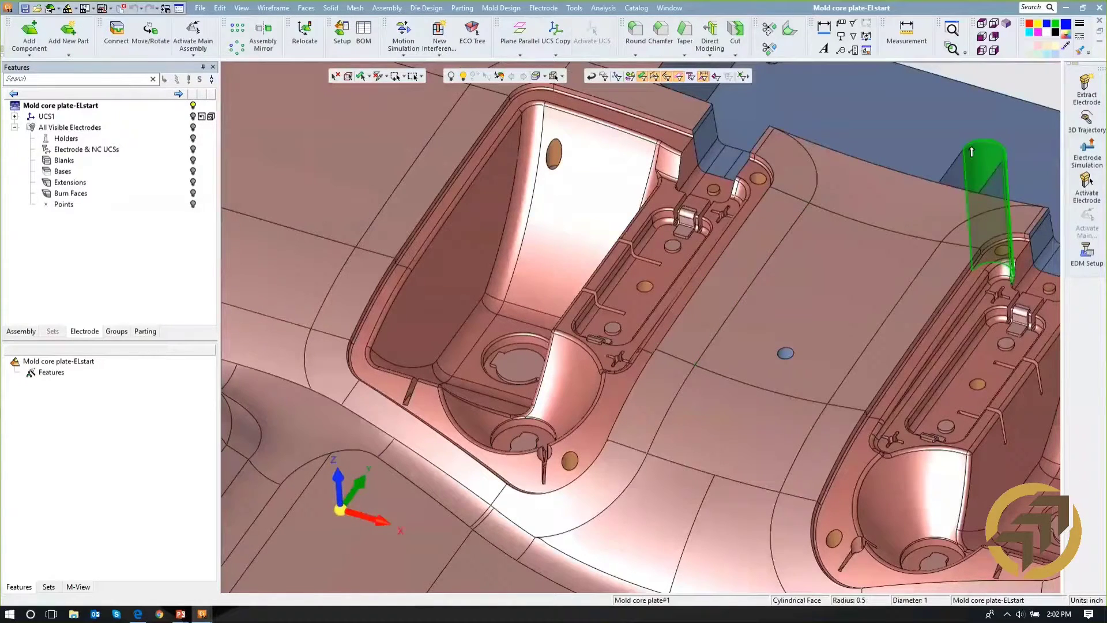
{"action": "left_click", "coordinate": [1081, 92]}
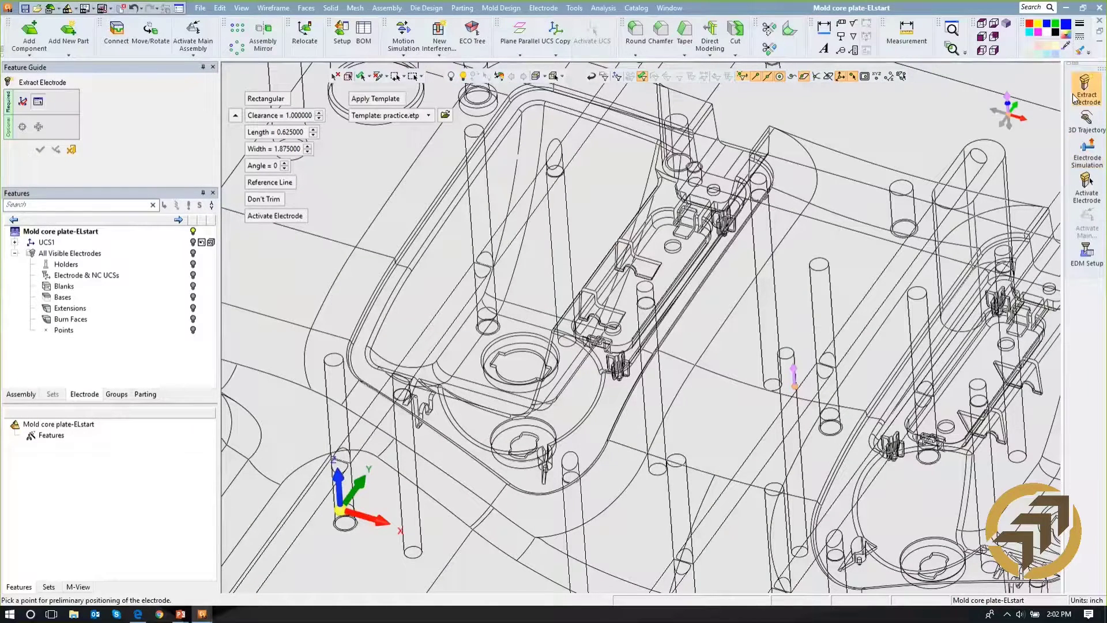
{"action": "left_click", "coordinate": [981, 24]}
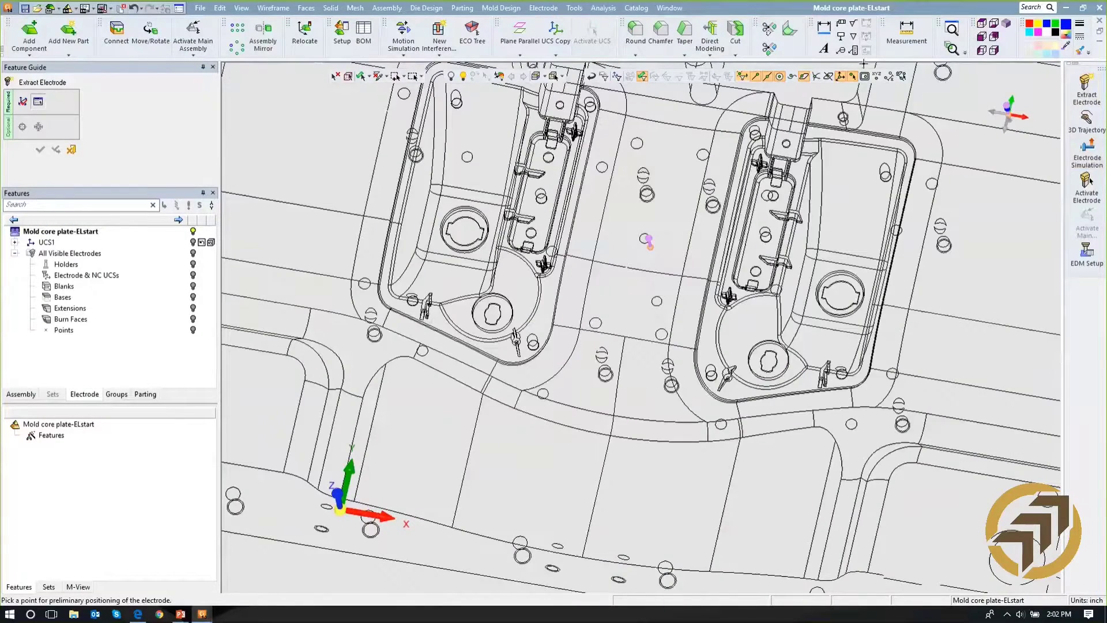
{"action": "scroll", "coordinate": [725, 266], "scroll_direction": "up", "scroll_amount": 5}
{"action": "scroll", "coordinate": [725, 266], "scroll_direction": "up", "scroll_amount": 5}
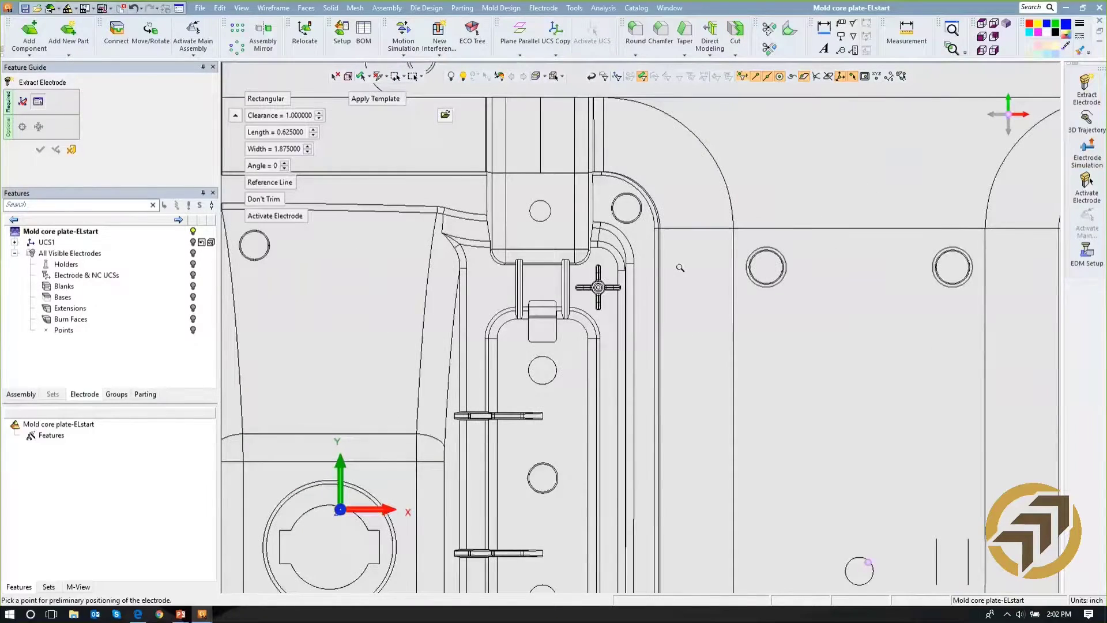
{"action": "scroll", "coordinate": [680, 268], "scroll_direction": "up", "scroll_amount": 2}
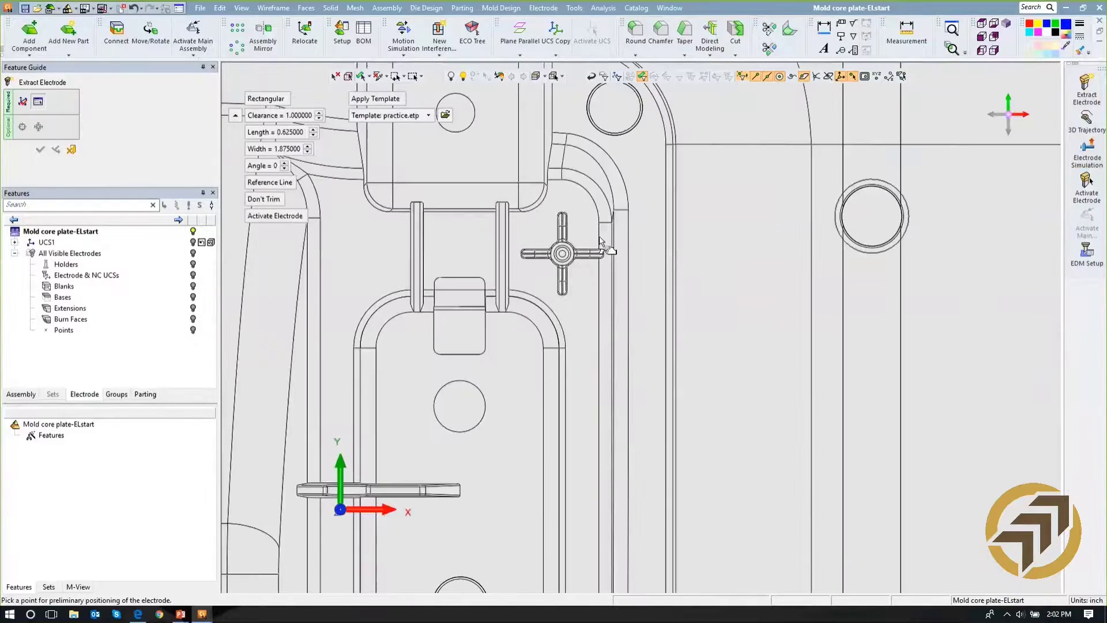
{"action": "left_click", "coordinate": [562, 254]}
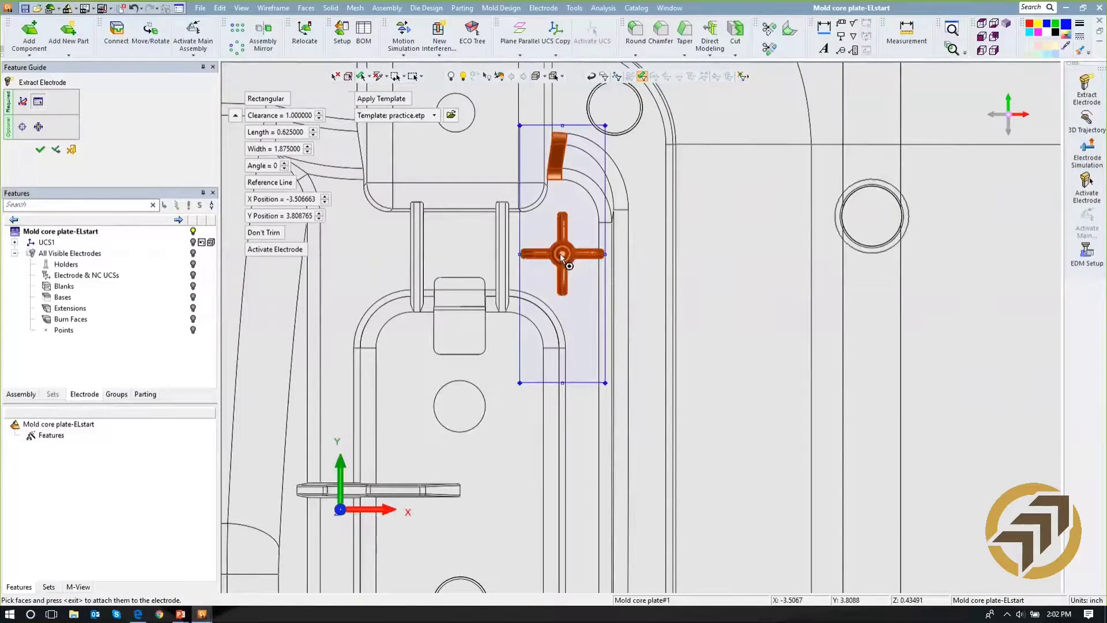
- Set the electrode boundary's length and width to 0.75 each, and extract the cross-shaped electrode with no template
{"action": "left_click", "coordinate": [289, 133]}
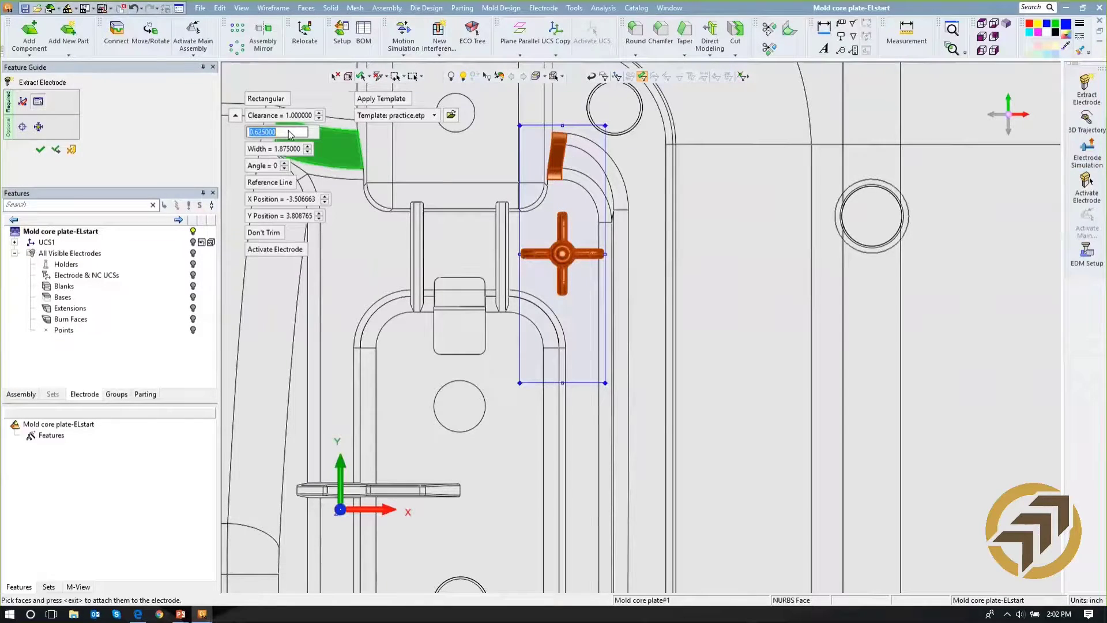
{"action": "type", "text": "0.75"}
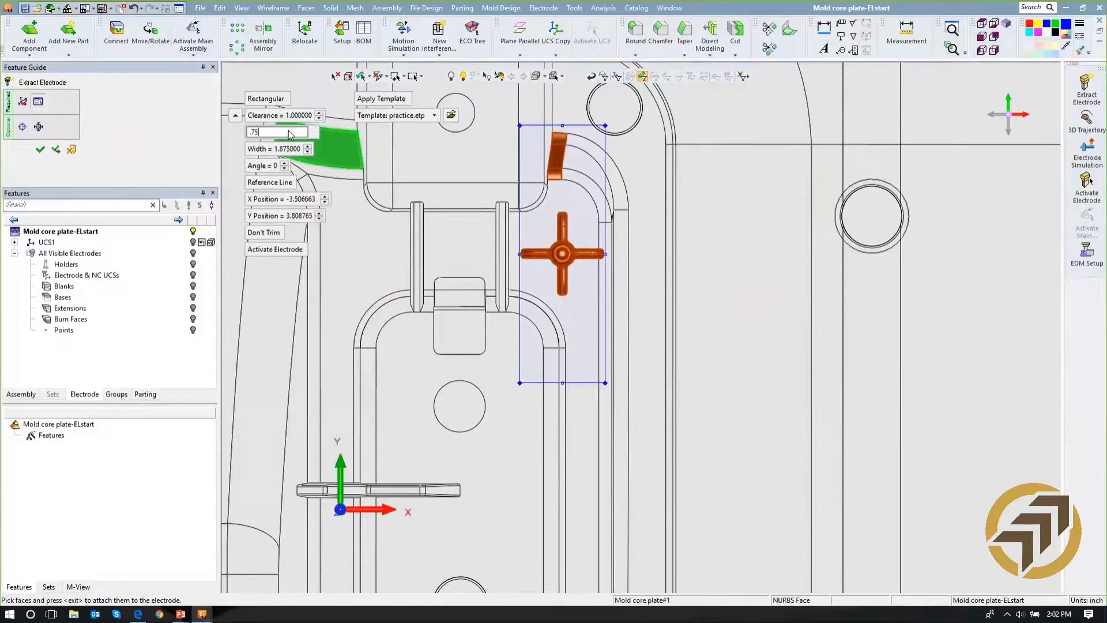
{"action": "key", "text": "Return"}
{"action": "left_click", "coordinate": [288, 149]}
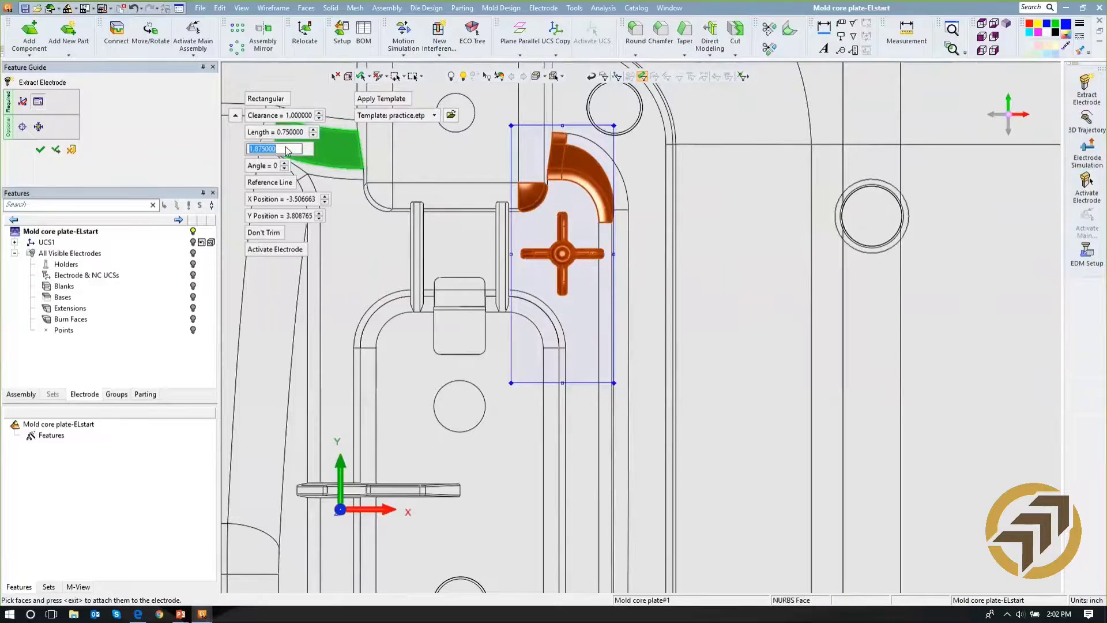
{"action": "type", "text": "0.75"}
{"action": "key", "text": "Return"}
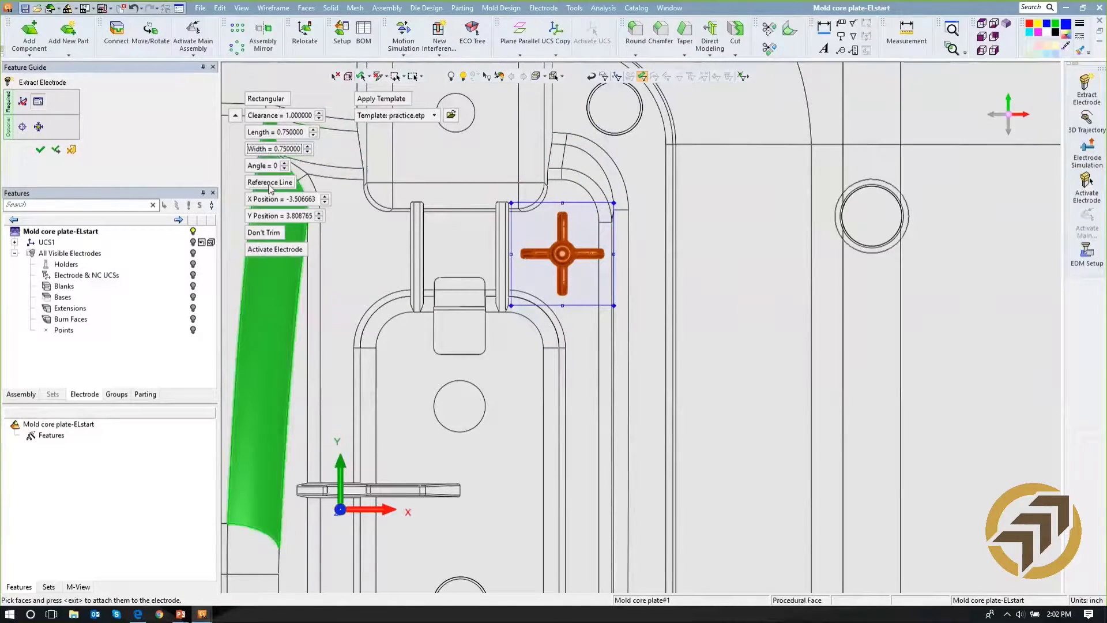
{"action": "left_click", "coordinate": [376, 101]}
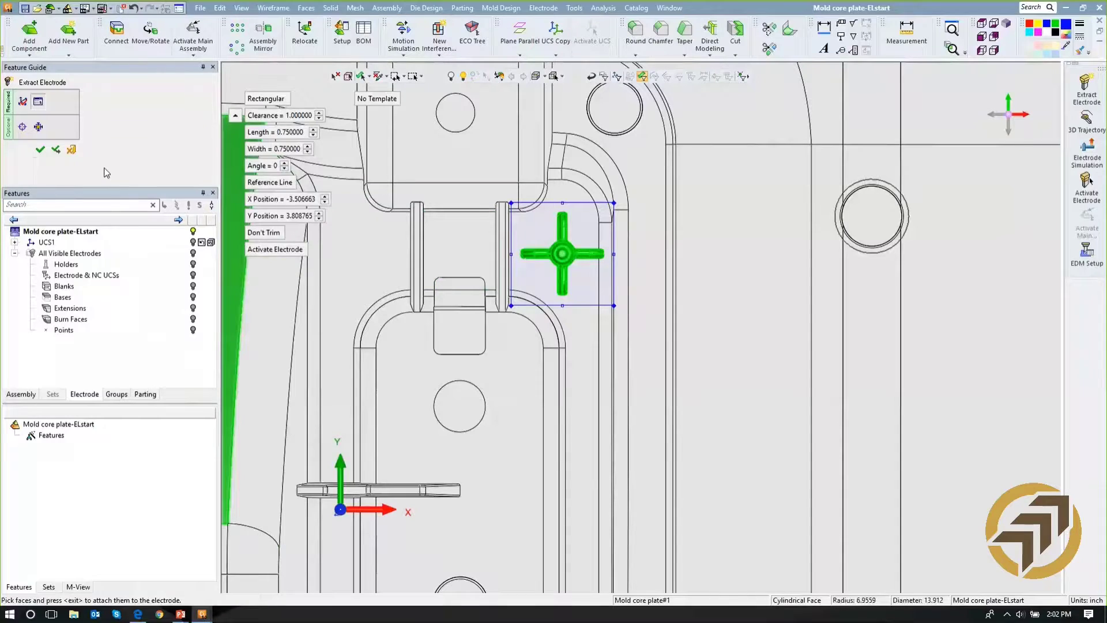
{"action": "left_click", "coordinate": [40, 151]}
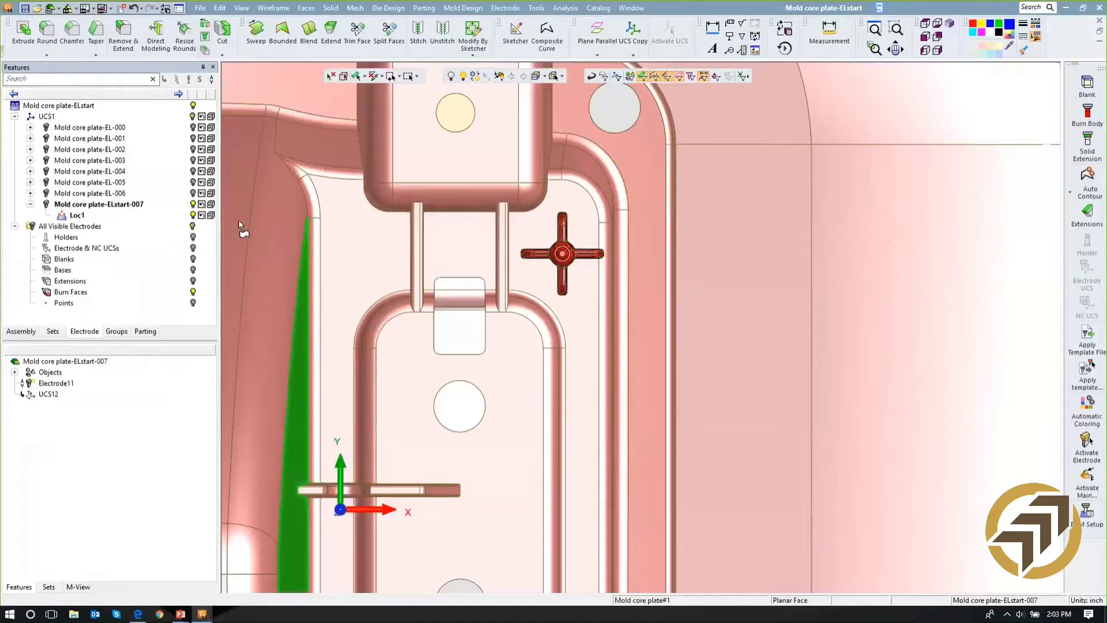
- Hide the mold core plate and inspect the isolated burn faces of the cross-shaped electrode in 3D
{"action": "left_click", "coordinate": [193, 106]}
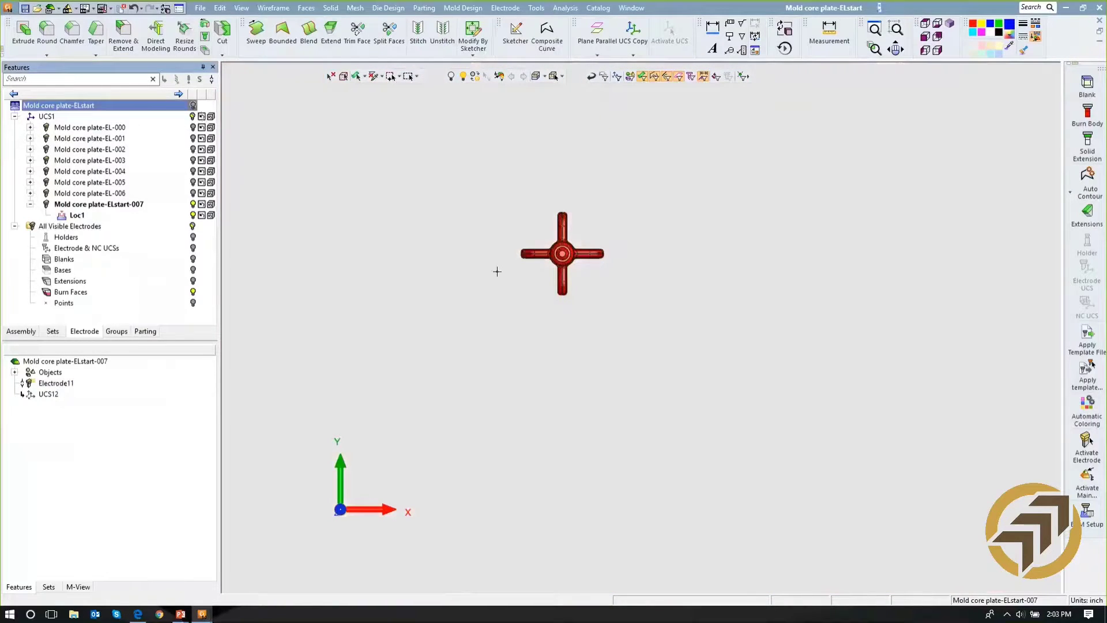
{"action": "middle_click_drag", "start_coordinate": [530, 294], "coordinate": [605, 341], "text": "ctrl"}
{"action": "scroll", "coordinate": [605, 341], "scroll_direction": "up", "scroll_amount": 4}
{"action": "middle_click_drag", "start_coordinate": [645, 277], "coordinate": [667, 365], "text": "ctrl"}
{"action": "left_click_drag", "start_coordinate": [667, 365], "coordinate": [689, 296], "text": "ctrl"}
{"action": "right_click_drag", "start_coordinate": [695, 281], "coordinate": [698, 440], "text": "ctrl"}
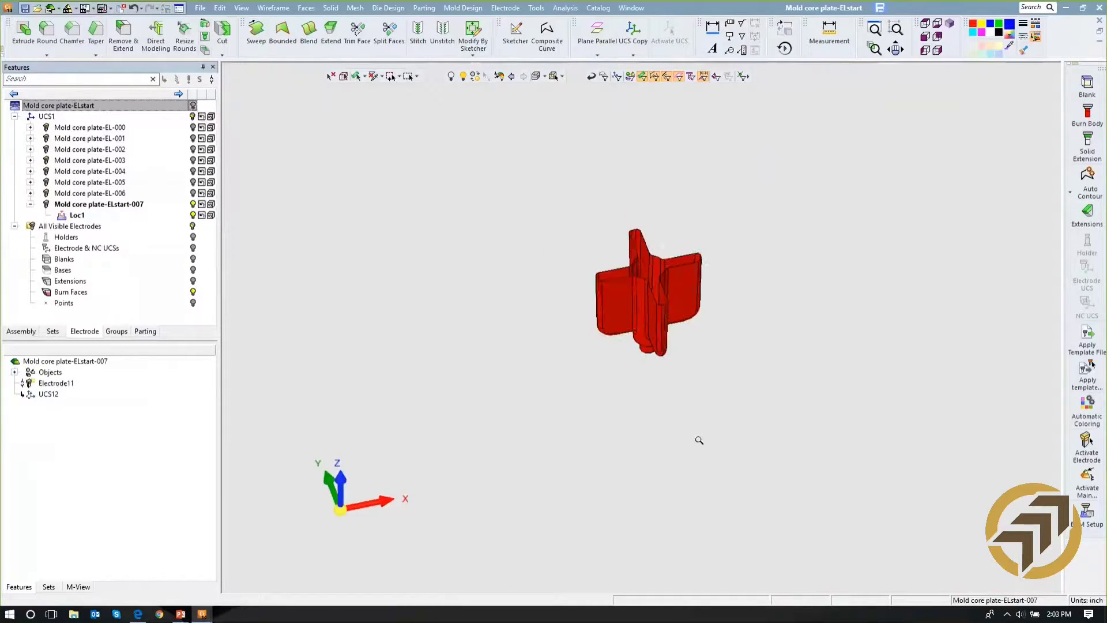
- Start a rectangular blank for the electrode and set its clearance to 0.75
{"action": "left_click", "coordinate": [1087, 87]}
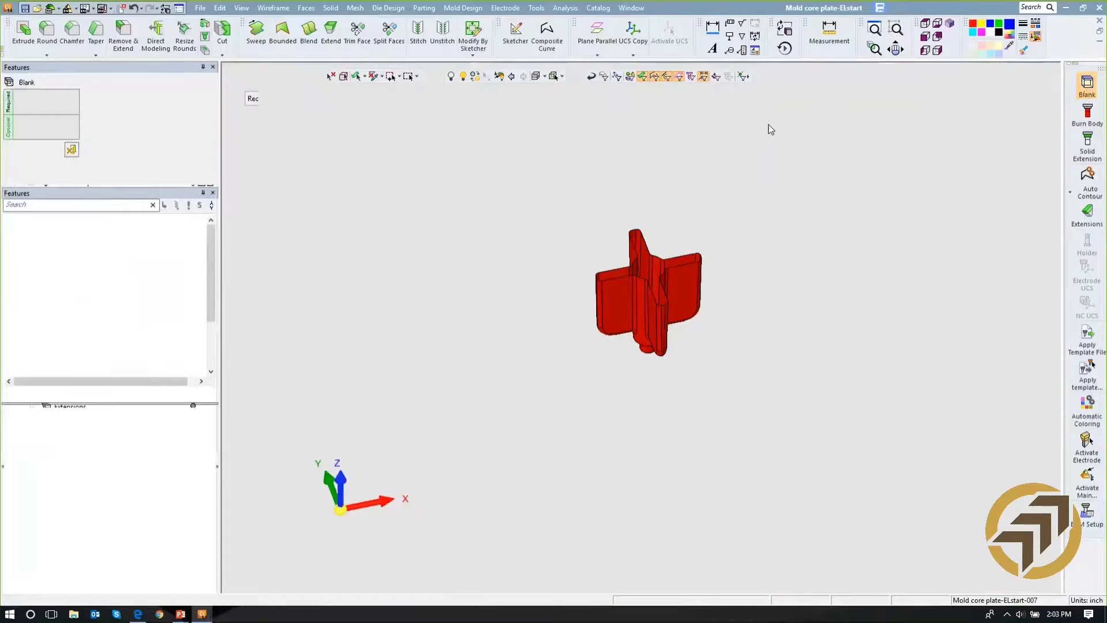
{"action": "middle_click_drag", "start_coordinate": [582, 156], "coordinate": [584, 255], "text": "ctrl"}
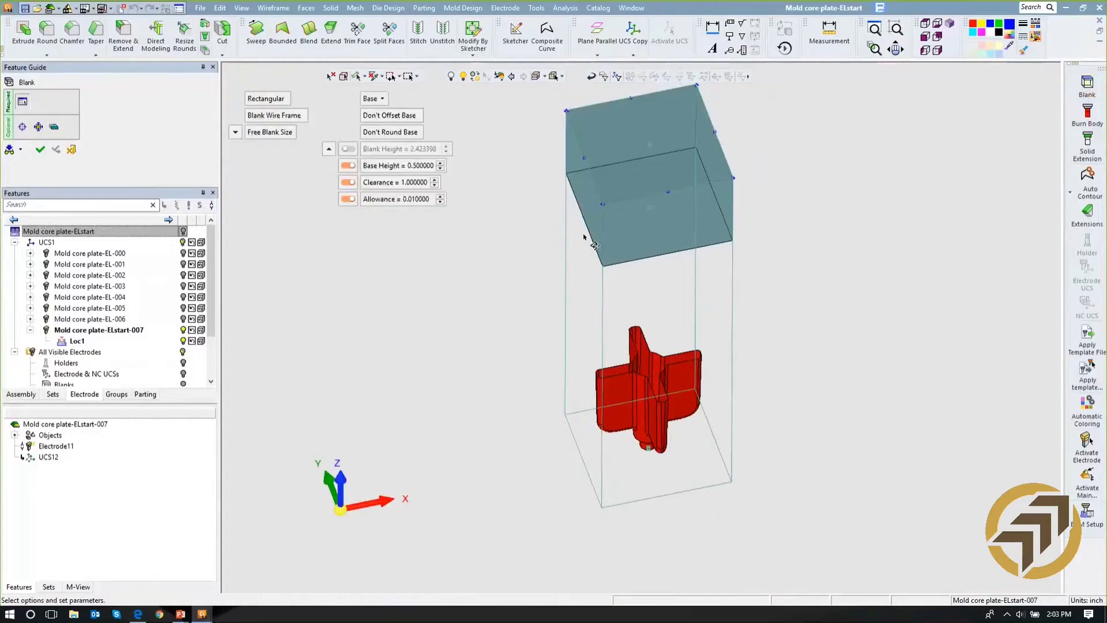
{"action": "left_click_drag", "start_coordinate": [586, 237], "coordinate": [590, 230], "text": "ctrl"}
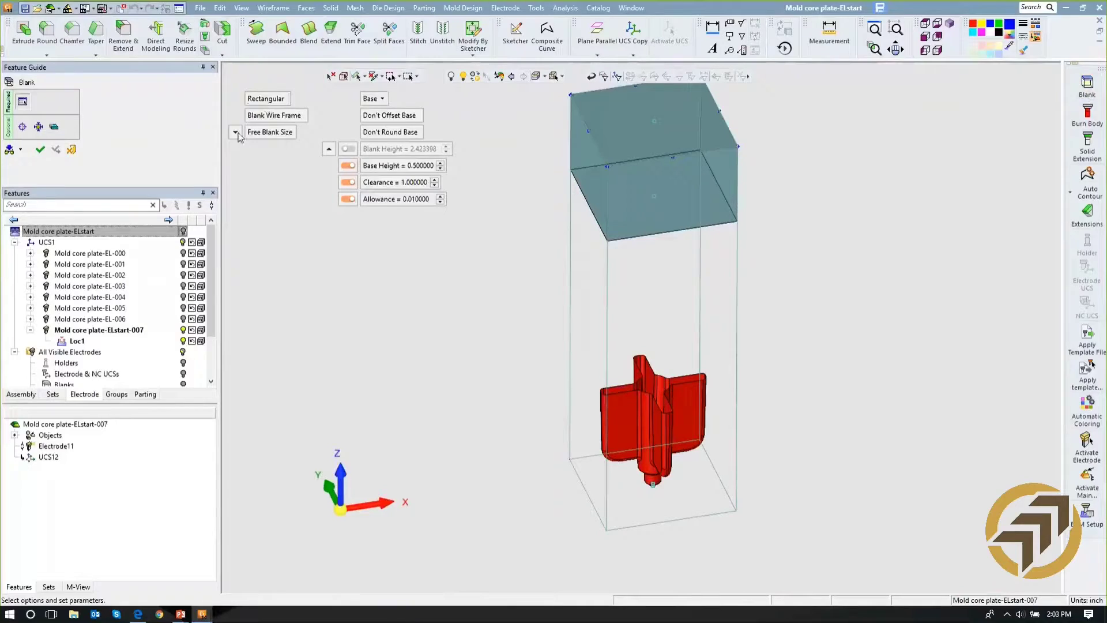
{"action": "left_click", "coordinate": [236, 132]}
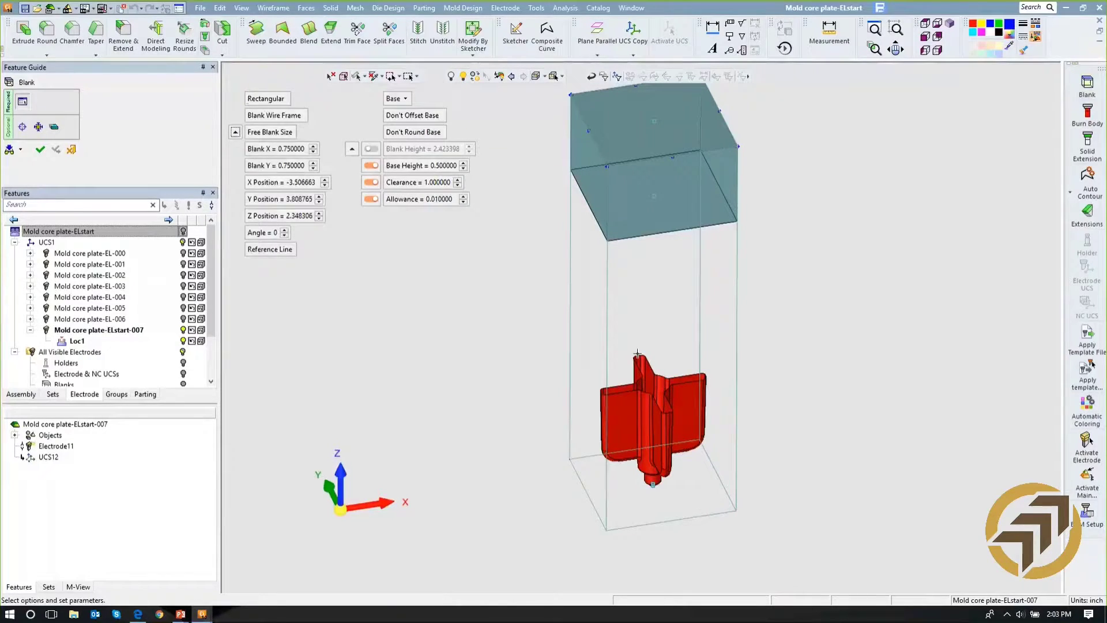
{"action": "left_click", "coordinate": [404, 186]}
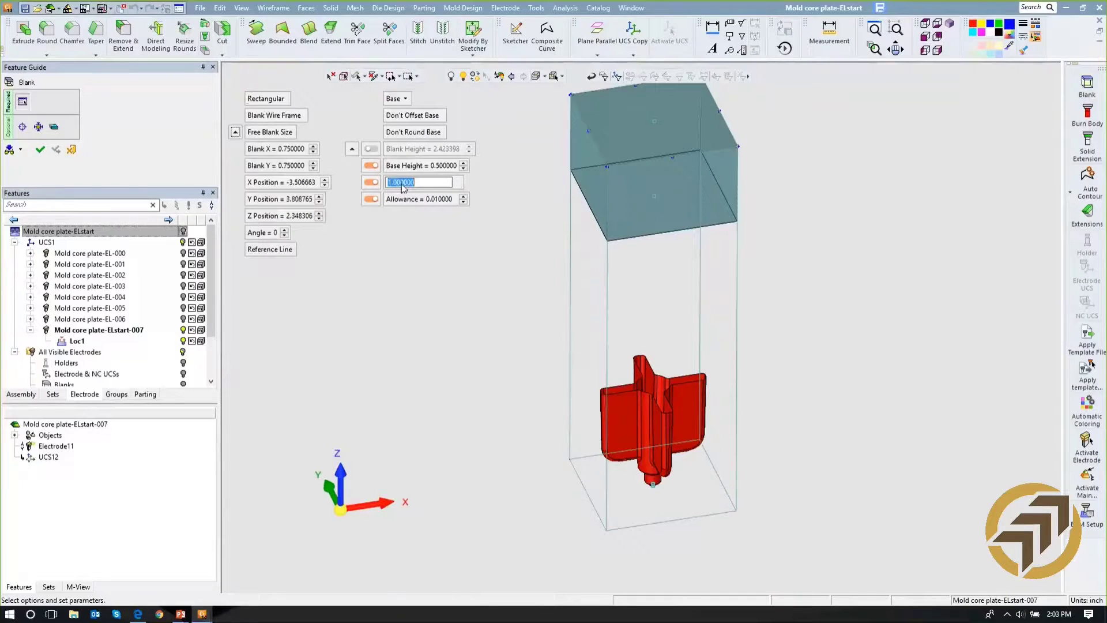
{"action": "type", "text": "0.75"}
{"action": "key", "text": "Return"}
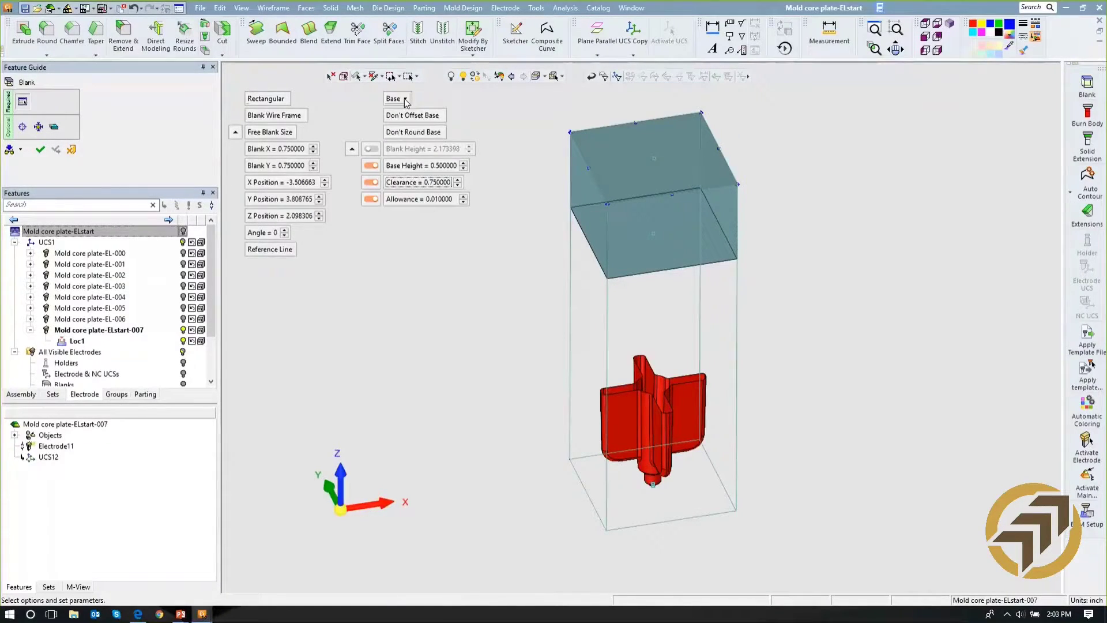
- Try the Stepped Base type on the blank, and switch back to the plain Base type
{"action": "left_click", "coordinate": [406, 100]}
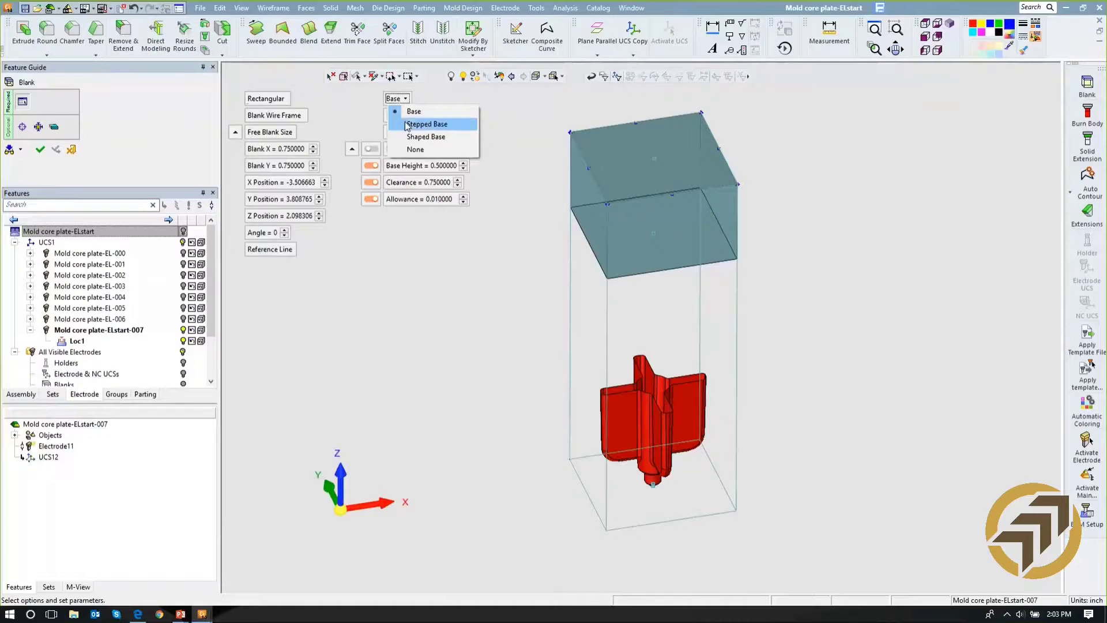
{"action": "left_click", "coordinate": [407, 125]}
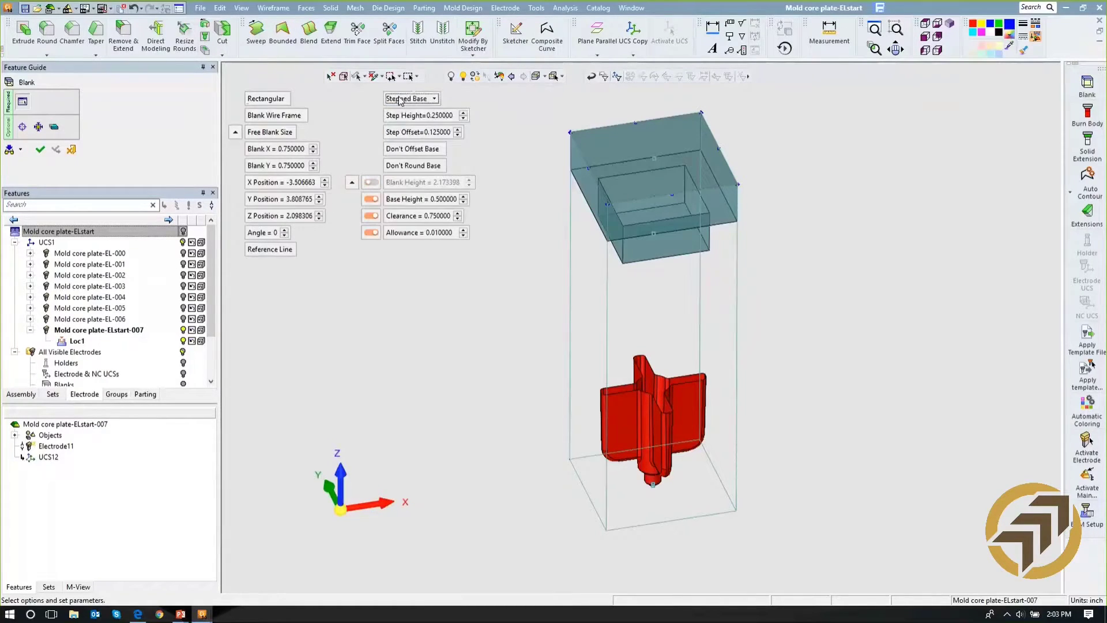
{"action": "left_click", "coordinate": [399, 101]}
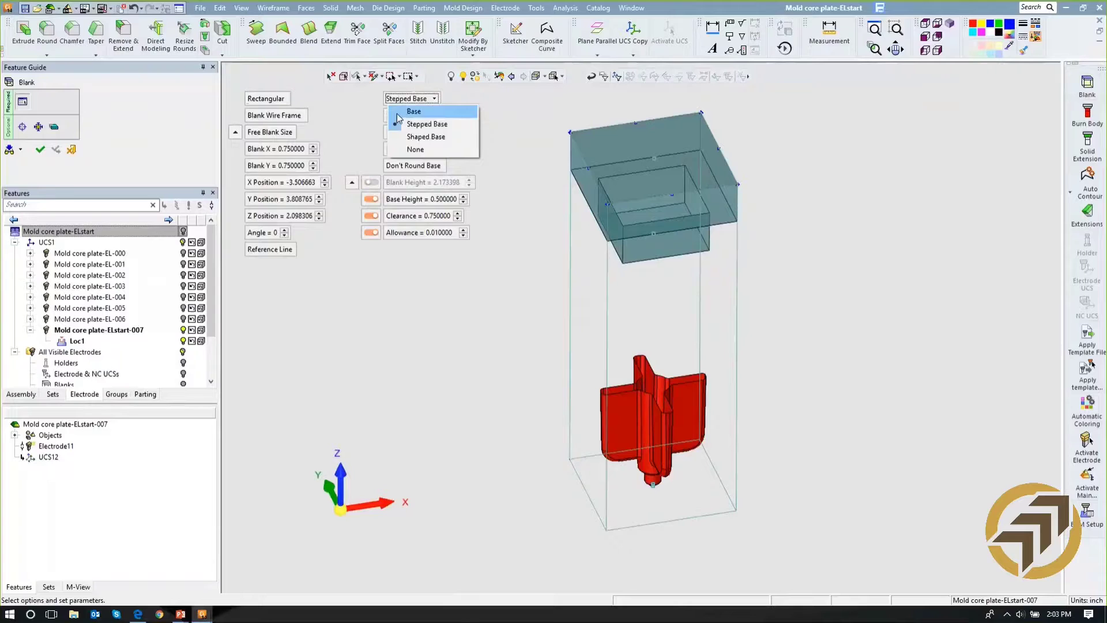
{"action": "left_click", "coordinate": [398, 113]}
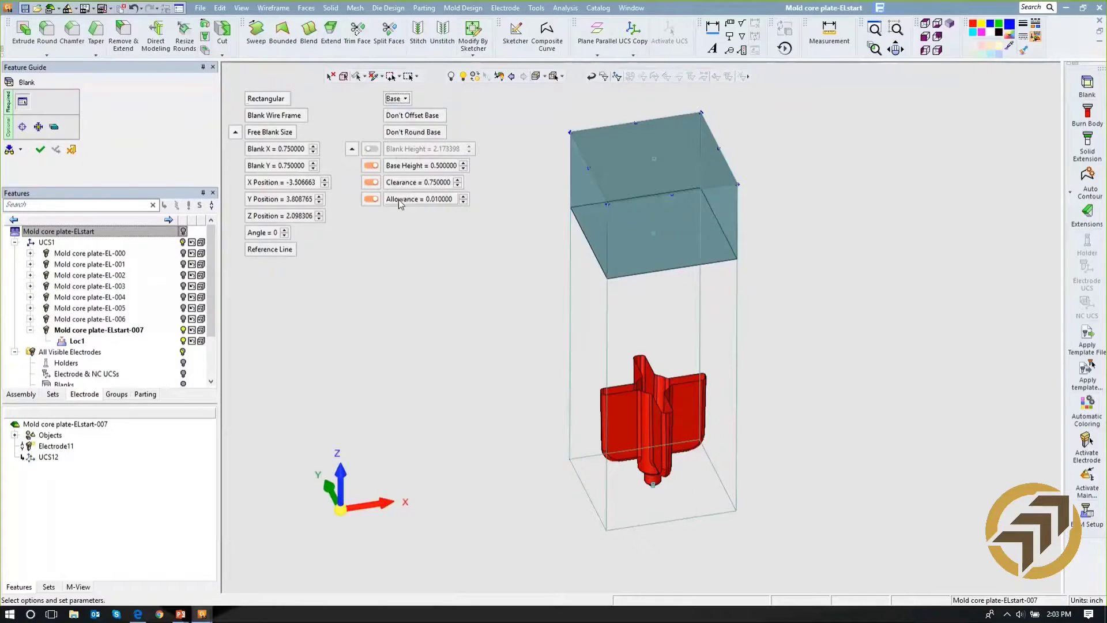
- Accept the electrode blank and automatically create the extension contour around the open edges of the burn faces
{"action": "left_click", "coordinate": [40, 151]}
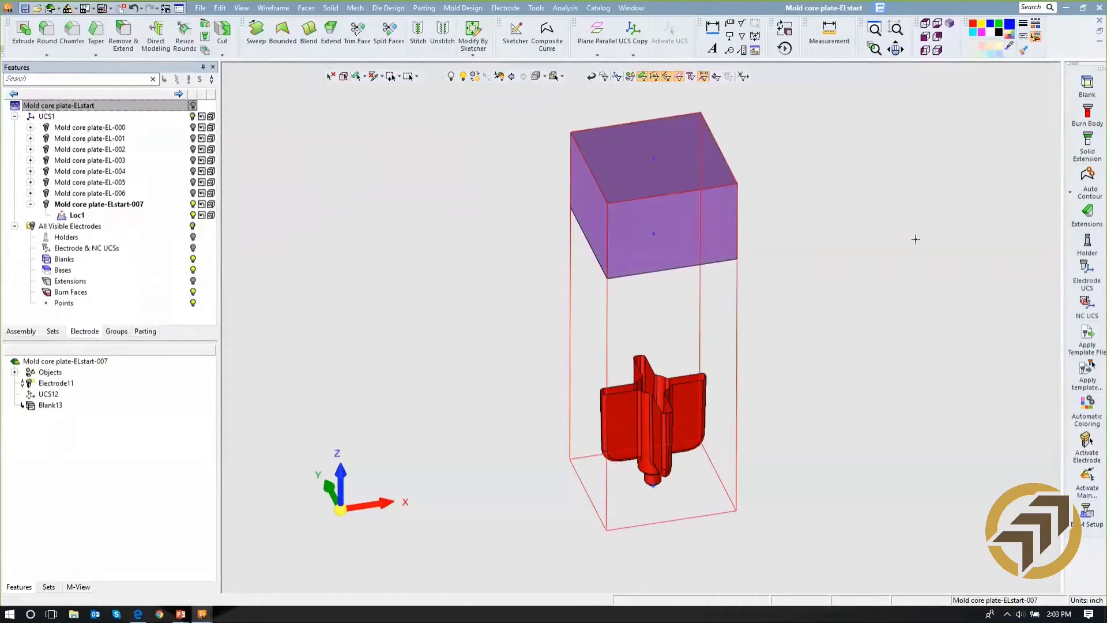
{"action": "left_click", "coordinate": [1084, 186]}
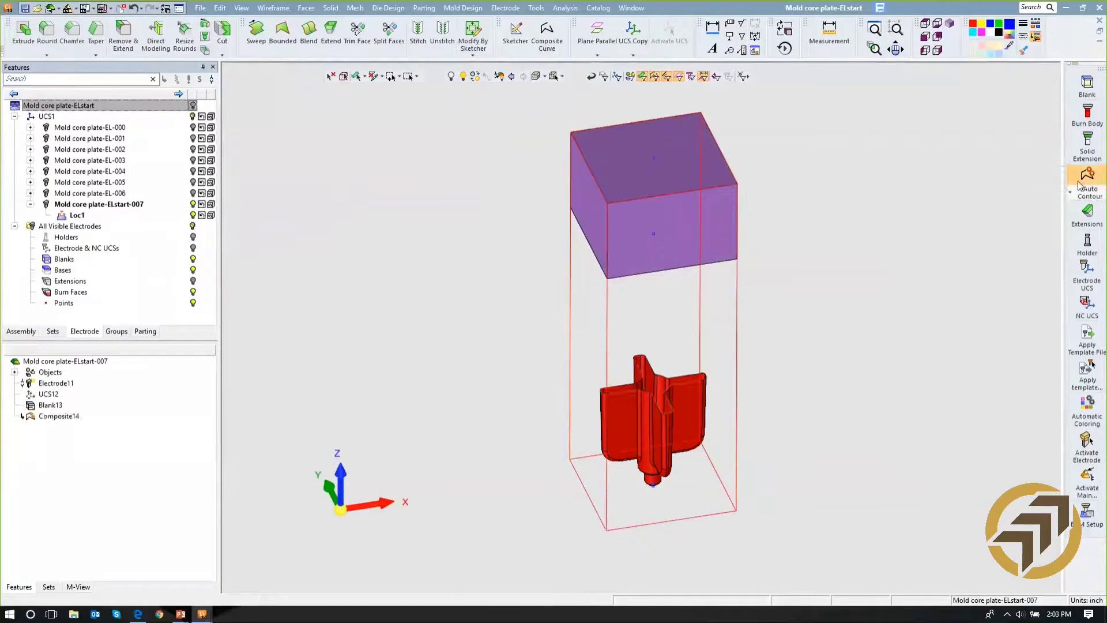
- Start tangent extensions from the contour of the burn faces and set their length to 0.1
{"action": "left_click", "coordinate": [1087, 213]}
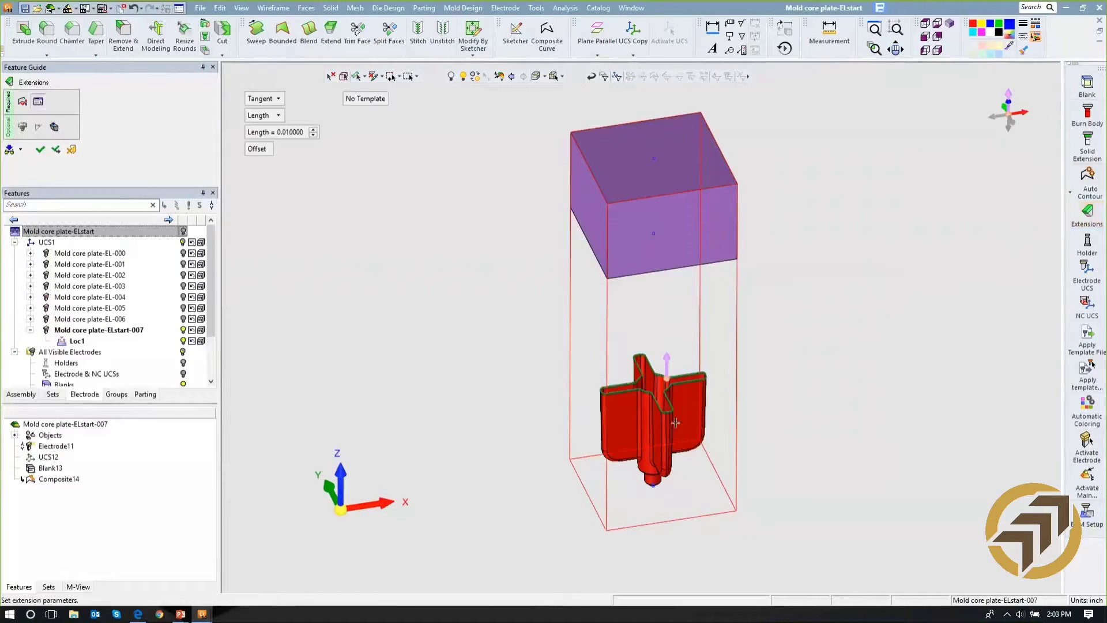
{"action": "scroll", "coordinate": [676, 385], "scroll_direction": "up", "scroll_amount": 3}
{"action": "middle_click_drag", "start_coordinate": [676, 385], "coordinate": [681, 238], "text": "ctrl"}
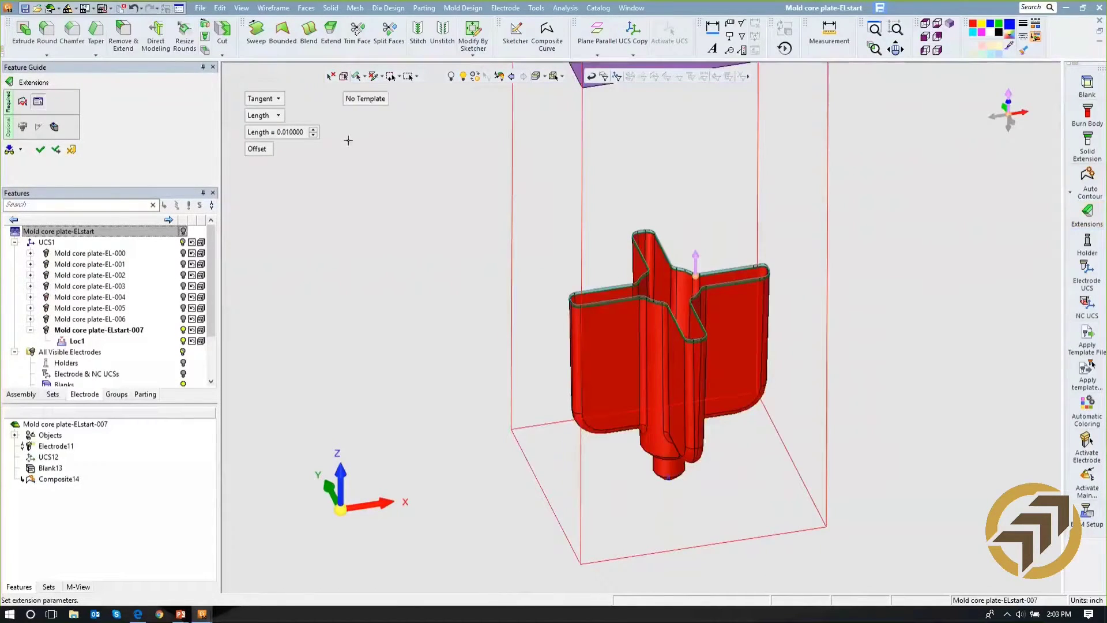
{"action": "left_click", "coordinate": [291, 135]}
{"action": "type", "text": ".1"}
{"action": "key", "text": "Return"}
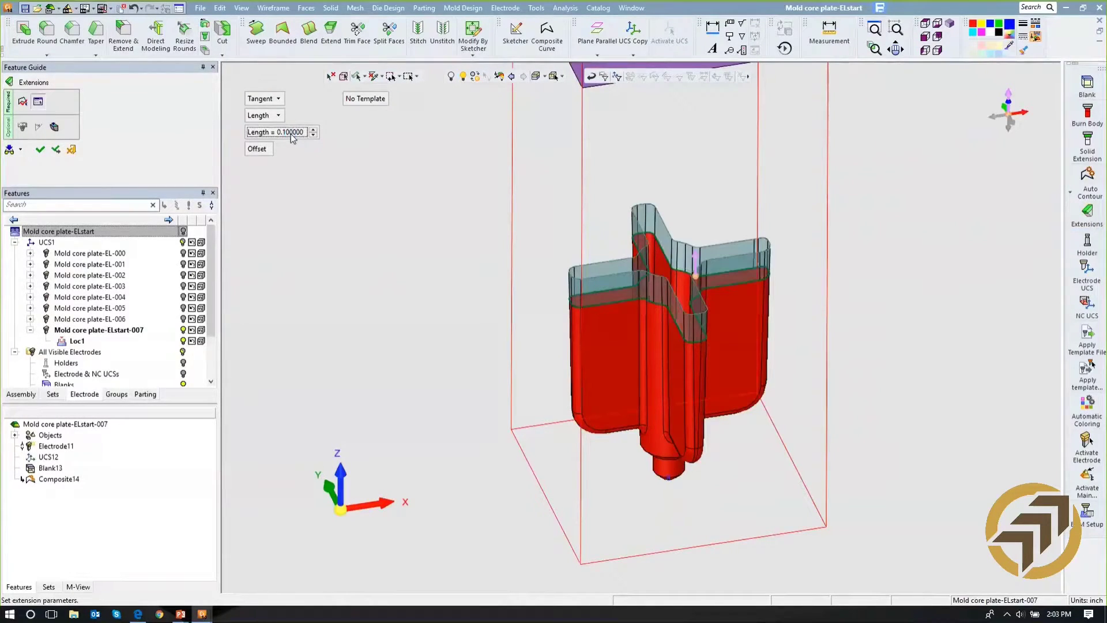
- Apply the tangent extension with the Length option at 0.1, keeping the extension command active for another one
{"action": "left_click", "coordinate": [278, 99]}
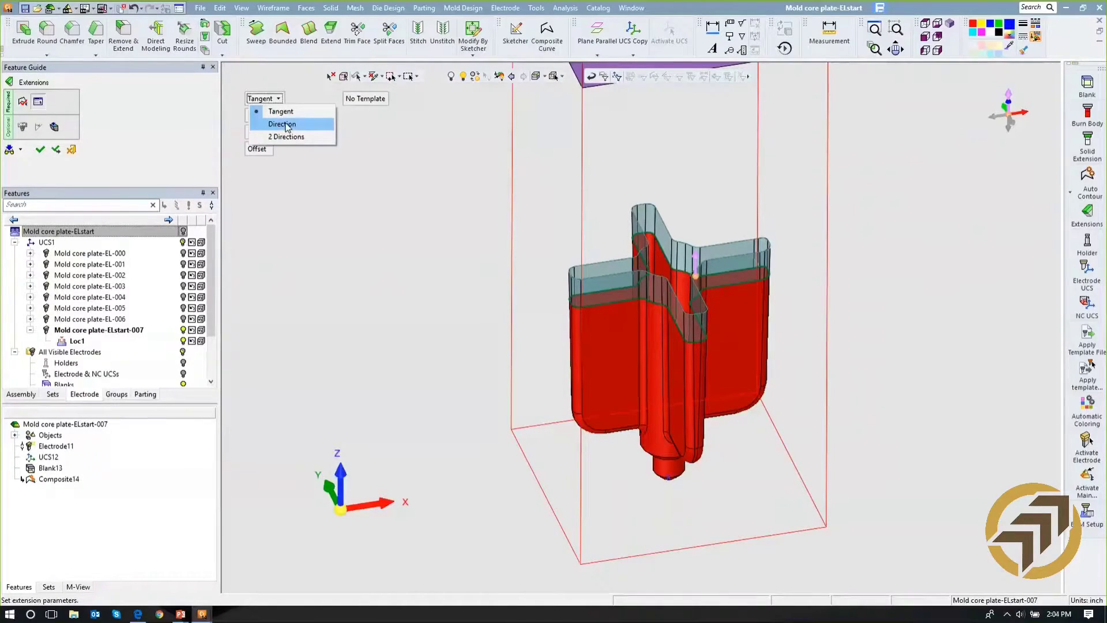
{"action": "left_click", "coordinate": [305, 151]}
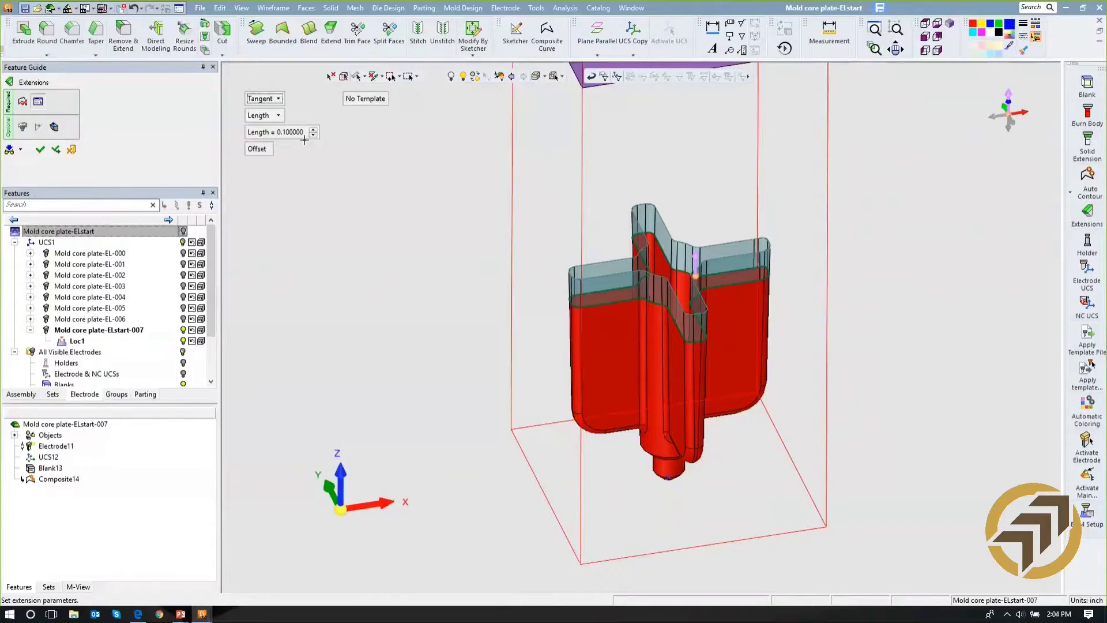
{"action": "left_click", "coordinate": [278, 115]}
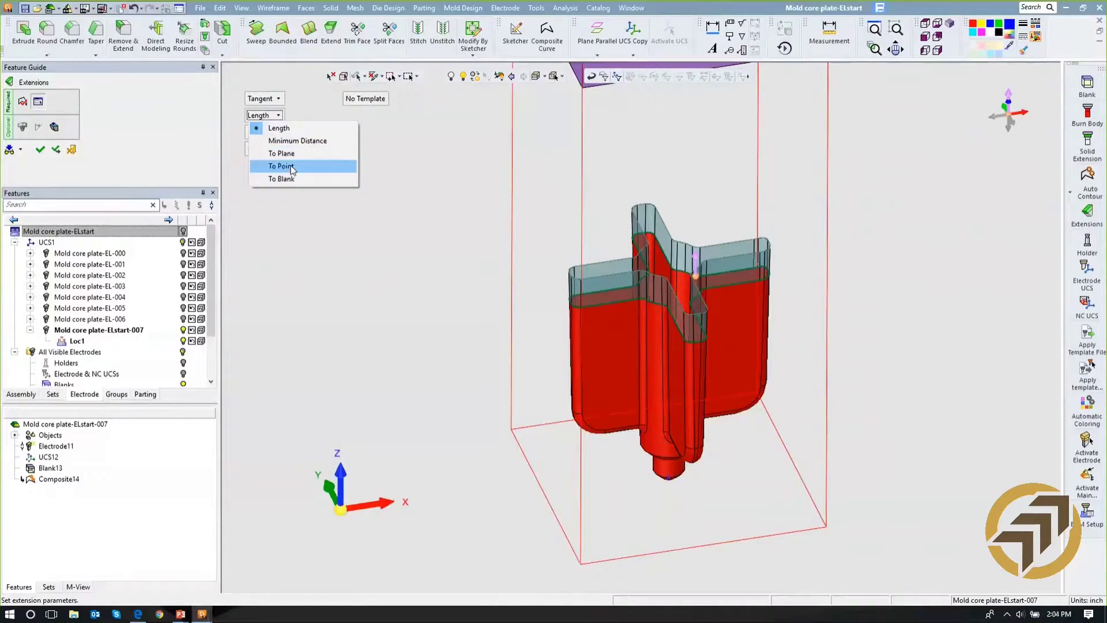
{"action": "left_click", "coordinate": [468, 171]}
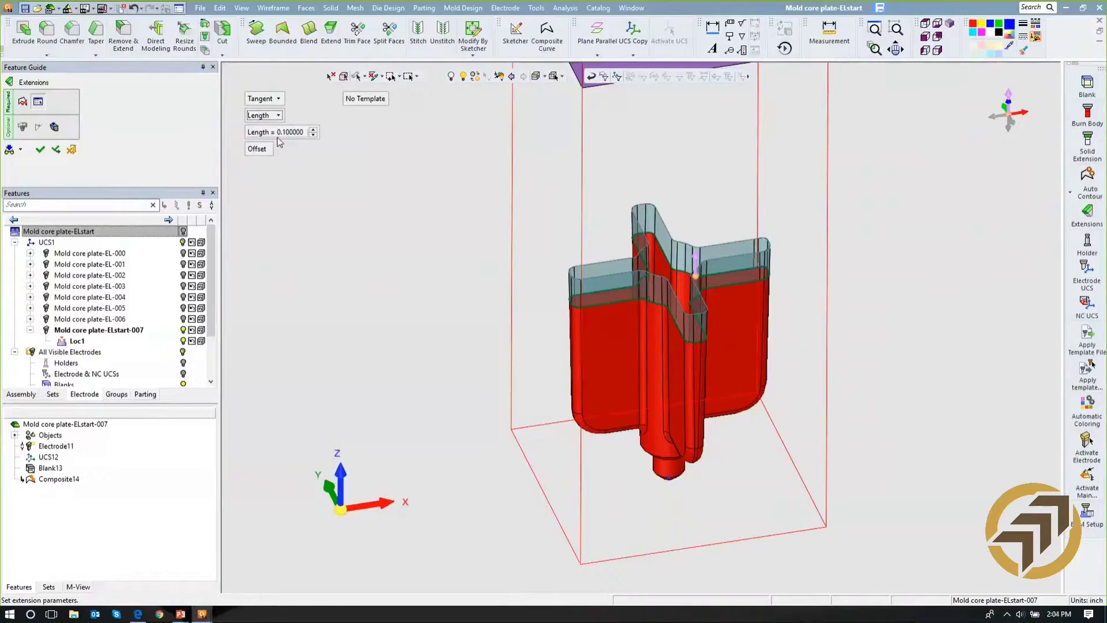
{"action": "left_click", "coordinate": [56, 151]}
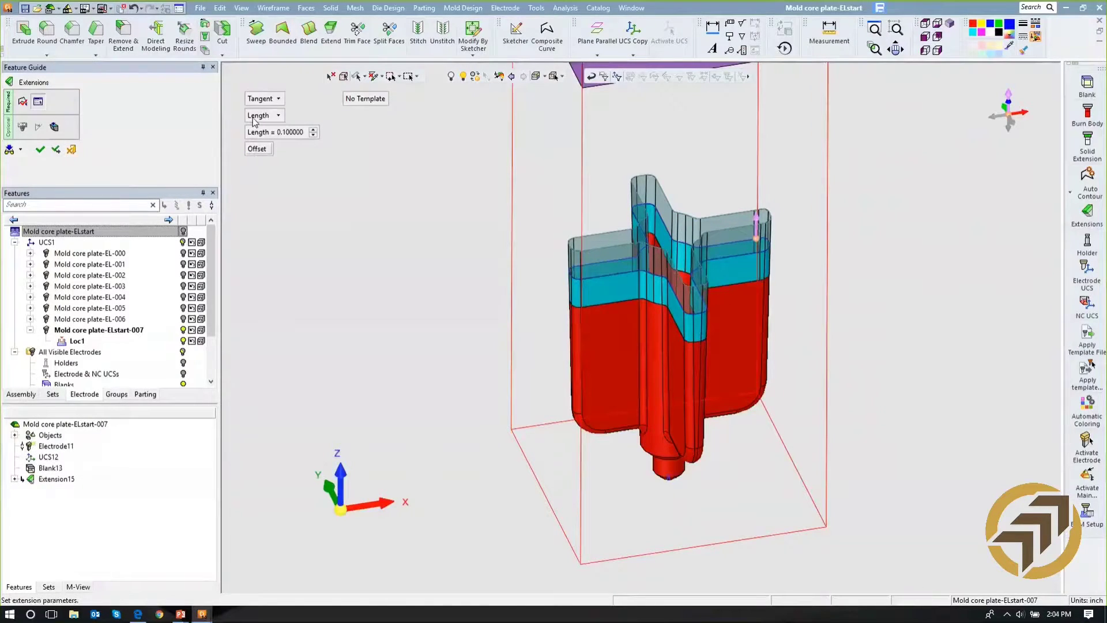
- Add a second extension using the Direction method with a minimum distance of 0.1
{"action": "left_click", "coordinate": [260, 99]}
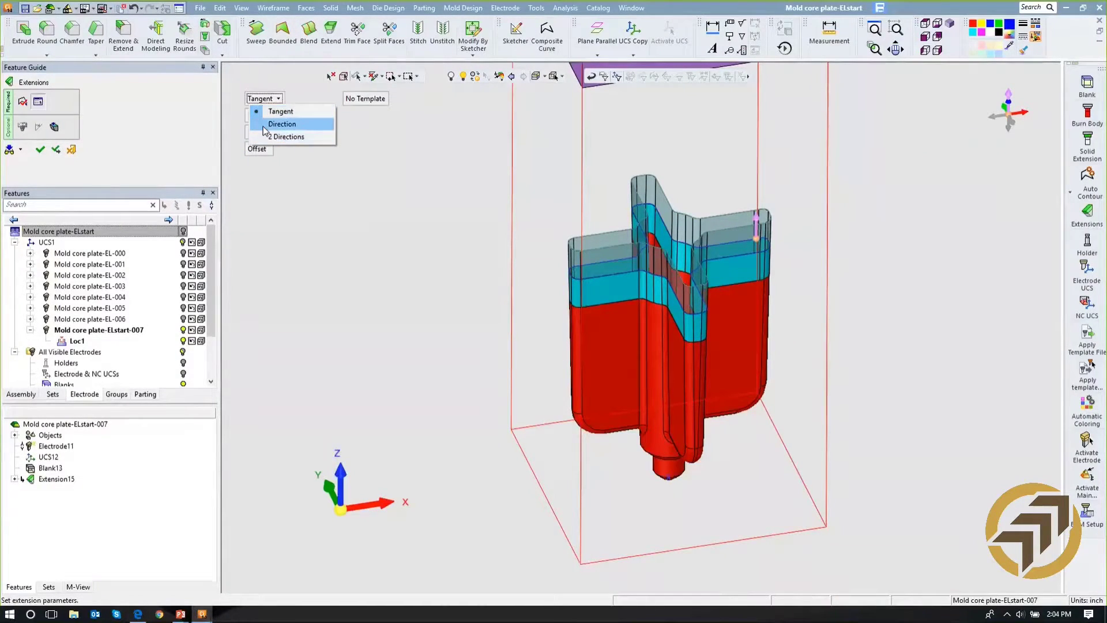
{"action": "left_click", "coordinate": [281, 124]}
{"action": "left_click", "coordinate": [264, 115]}
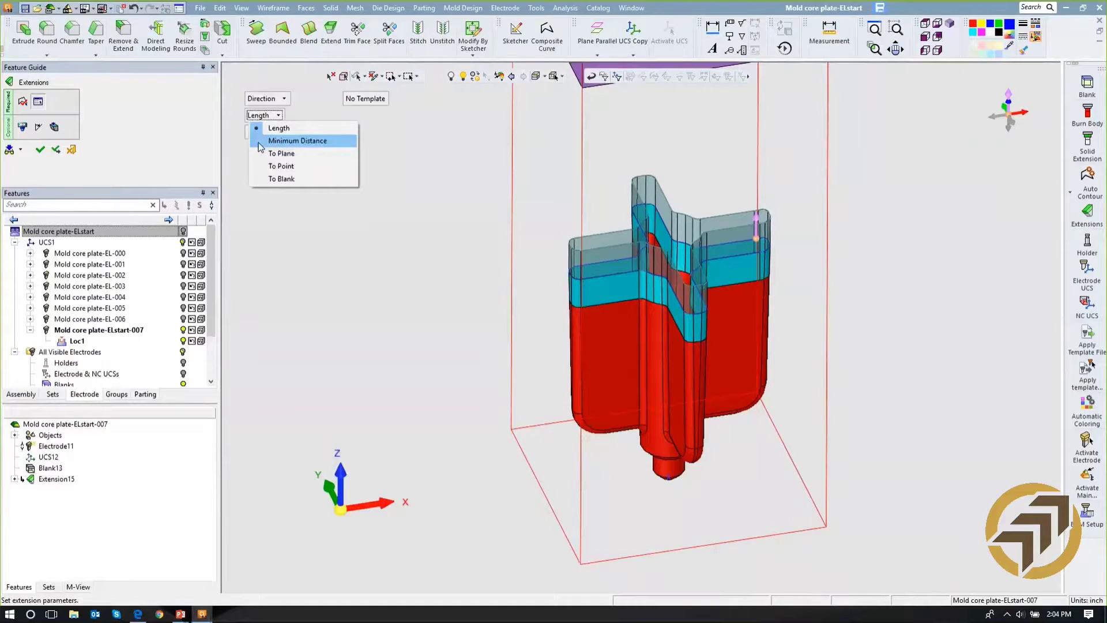
{"action": "left_click", "coordinate": [261, 142]}
{"action": "left_click", "coordinate": [280, 133]}
{"action": "type", "text": "0.1"}
{"action": "key", "text": "Return"}
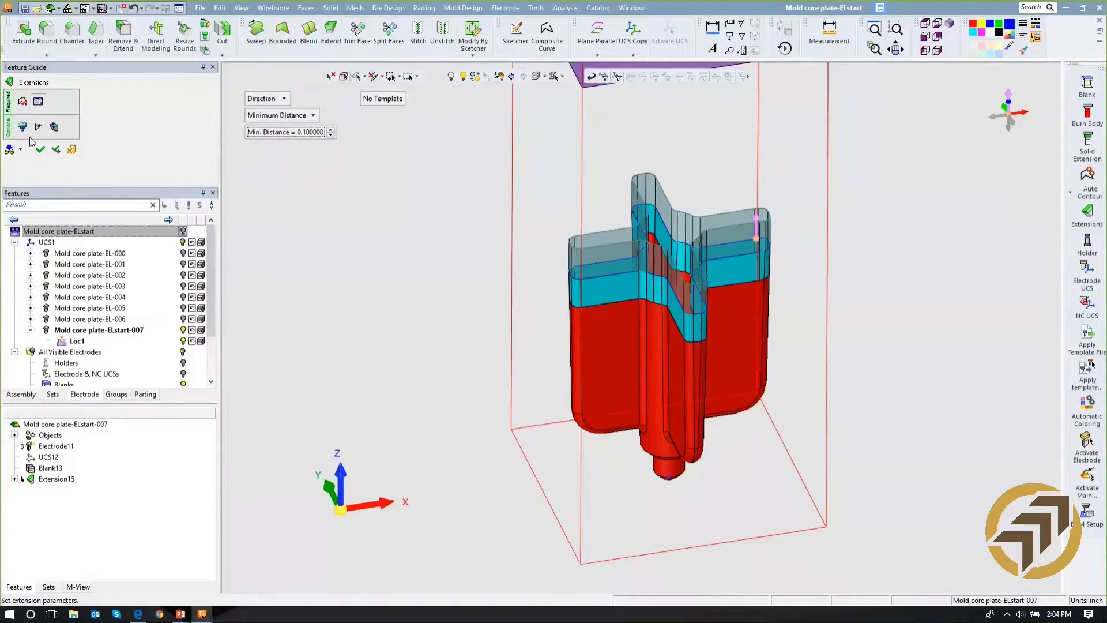
{"action": "left_click", "coordinate": [40, 152]}
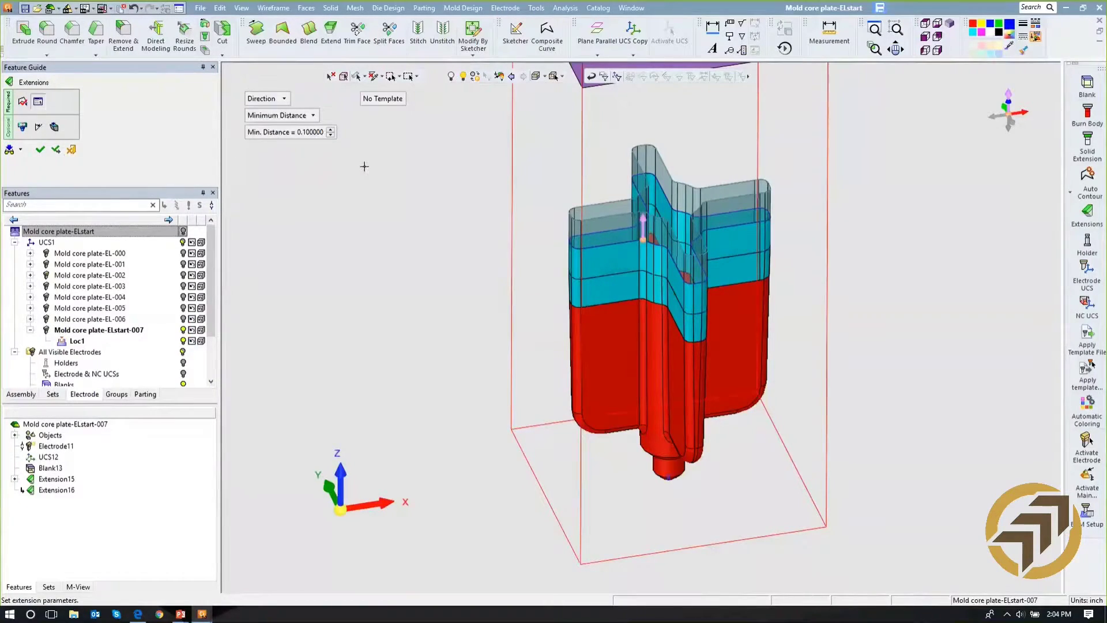
- Extend the electrode in a direction up to the blank, with an unrounded simple step of 0.01
{"action": "left_click", "coordinate": [271, 116]}
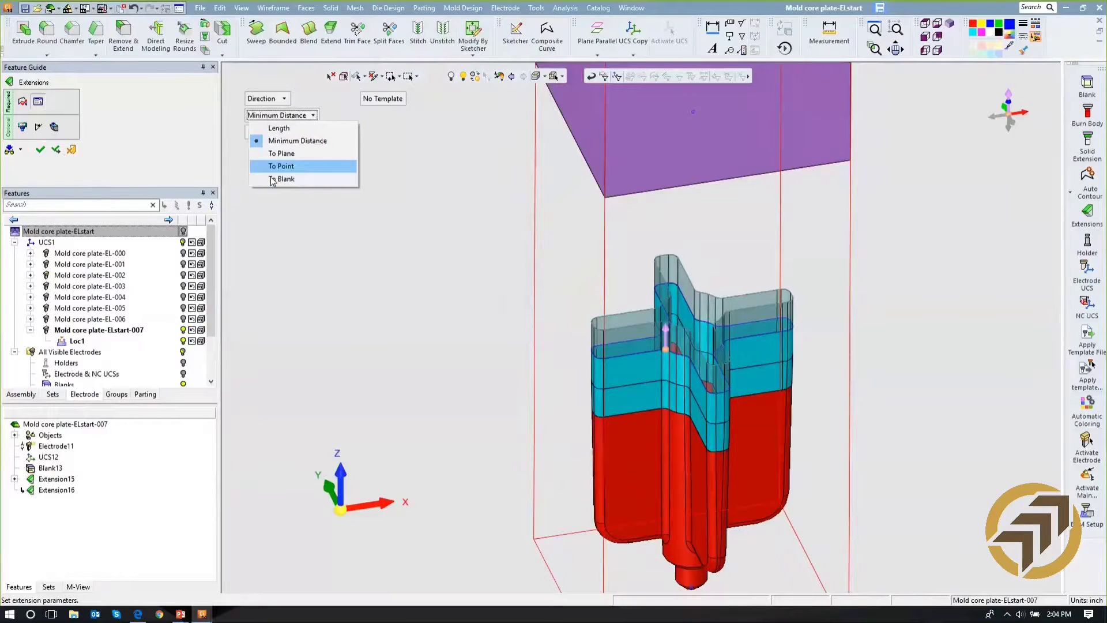
{"action": "left_click", "coordinate": [275, 178]}
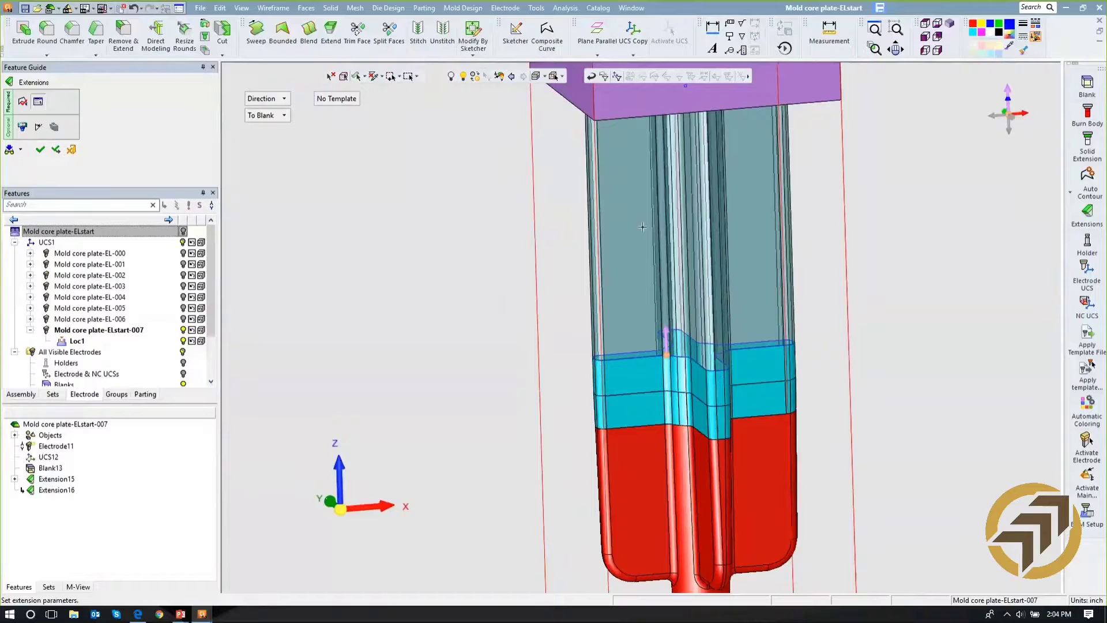
{"action": "left_click", "coordinate": [22, 127]}
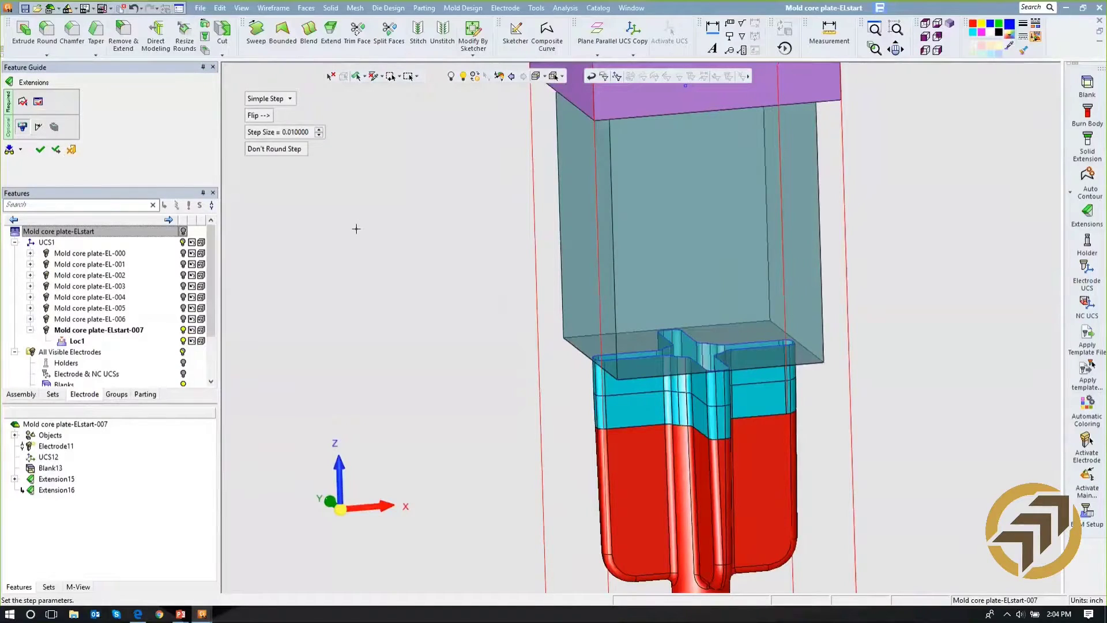
{"action": "middle_click_drag", "start_coordinate": [424, 246], "coordinate": [424, 214]}
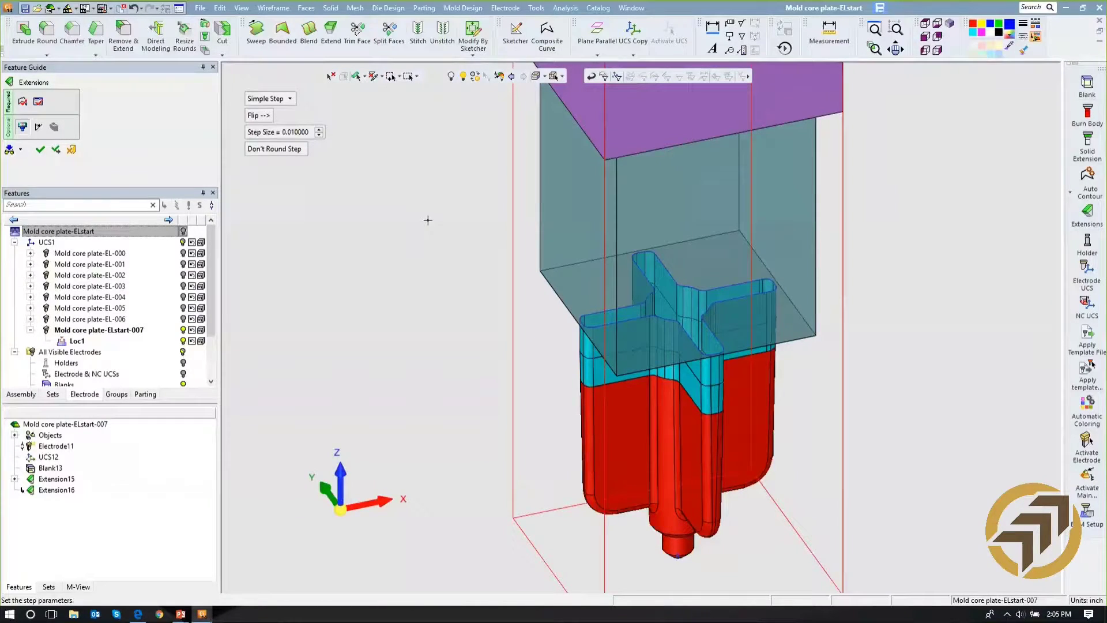
{"action": "left_click", "coordinate": [40, 151]}
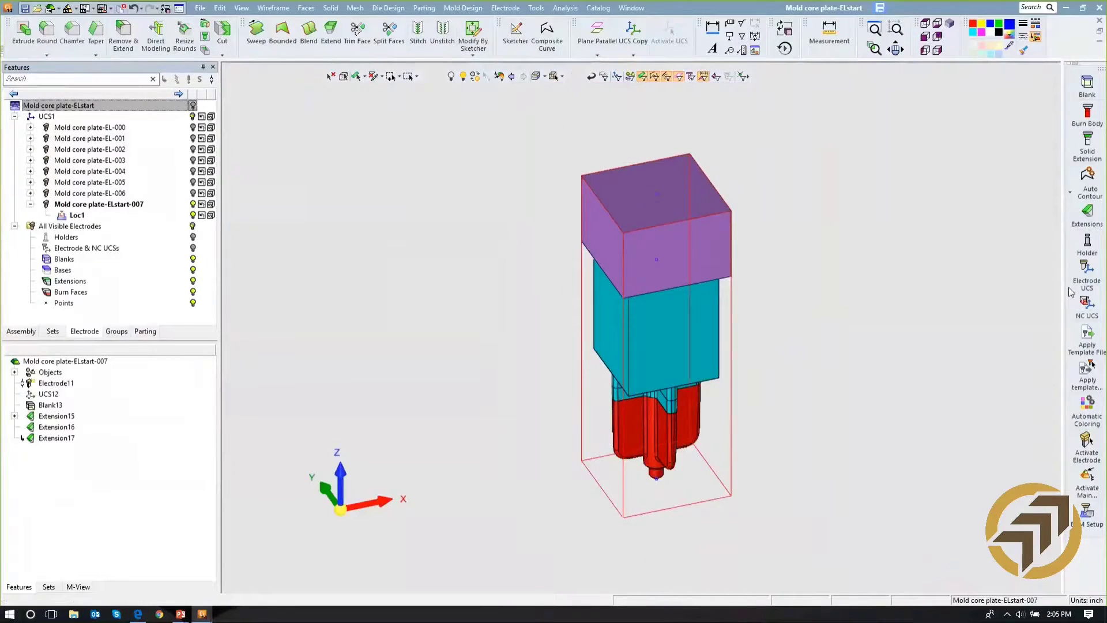
- Add the erowa slotted.elt holder from the Erowa mm Holders folder to the electrode
{"action": "left_click", "coordinate": [1087, 245]}
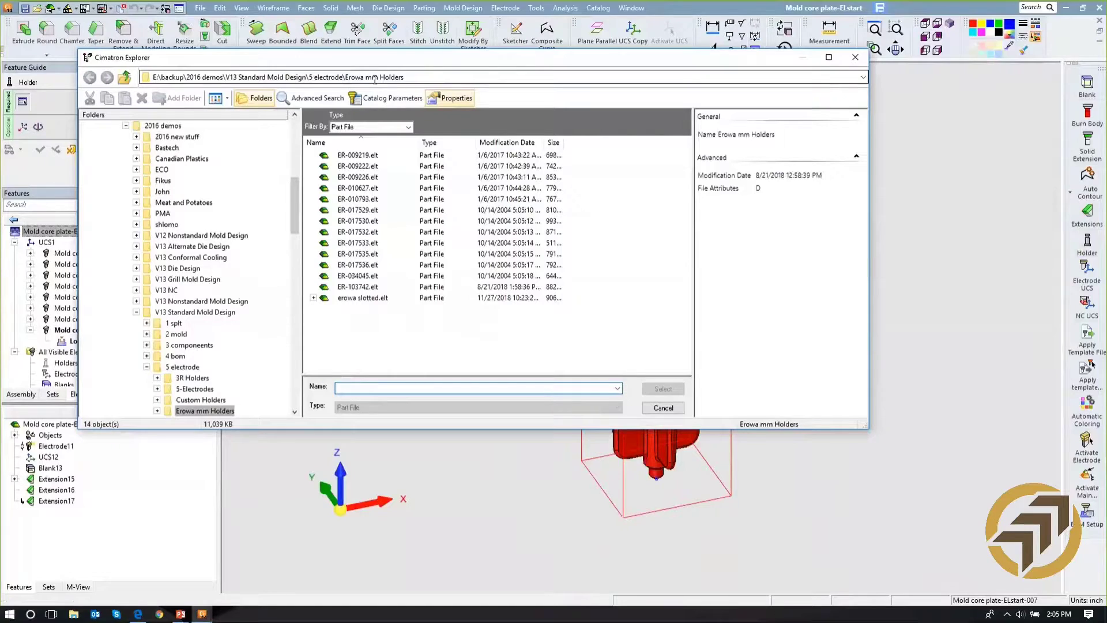
{"action": "left_click", "coordinate": [352, 297]}
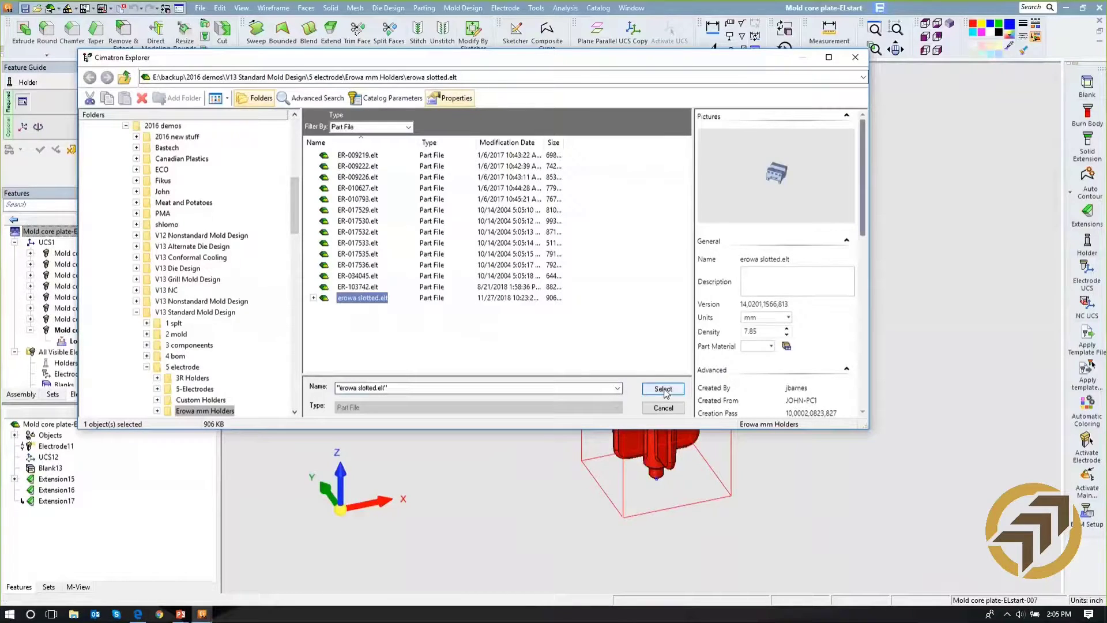
{"action": "left_click", "coordinate": [663, 389]}
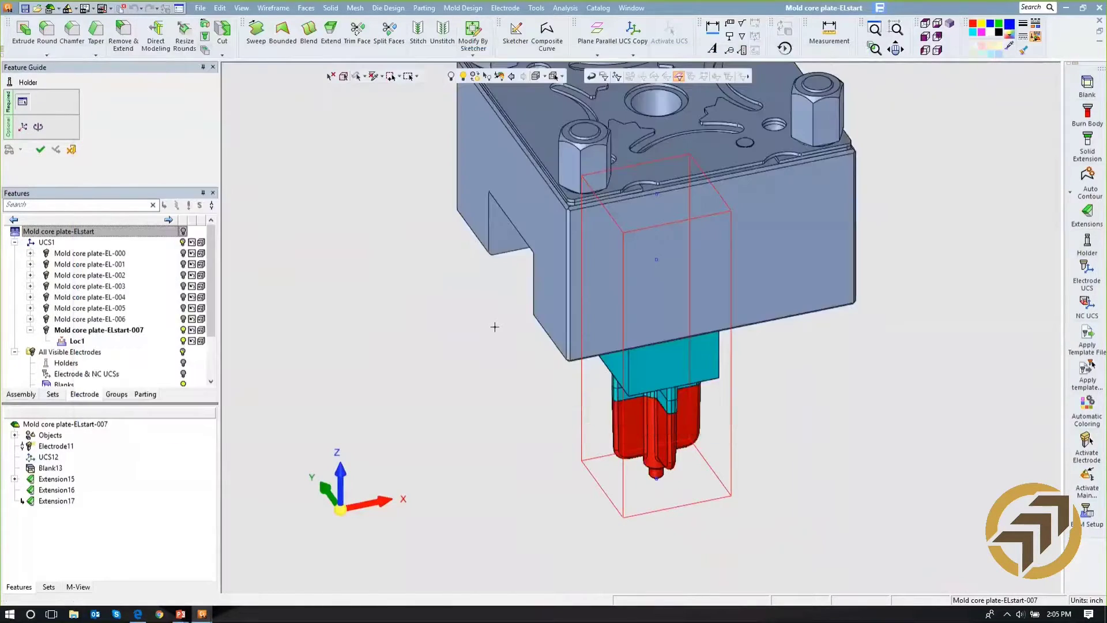
{"action": "middle_click_drag", "start_coordinate": [500, 266], "coordinate": [487, 287]}
{"action": "scroll", "coordinate": [450, 242], "scroll_direction": "down", "scroll_amount": 2}
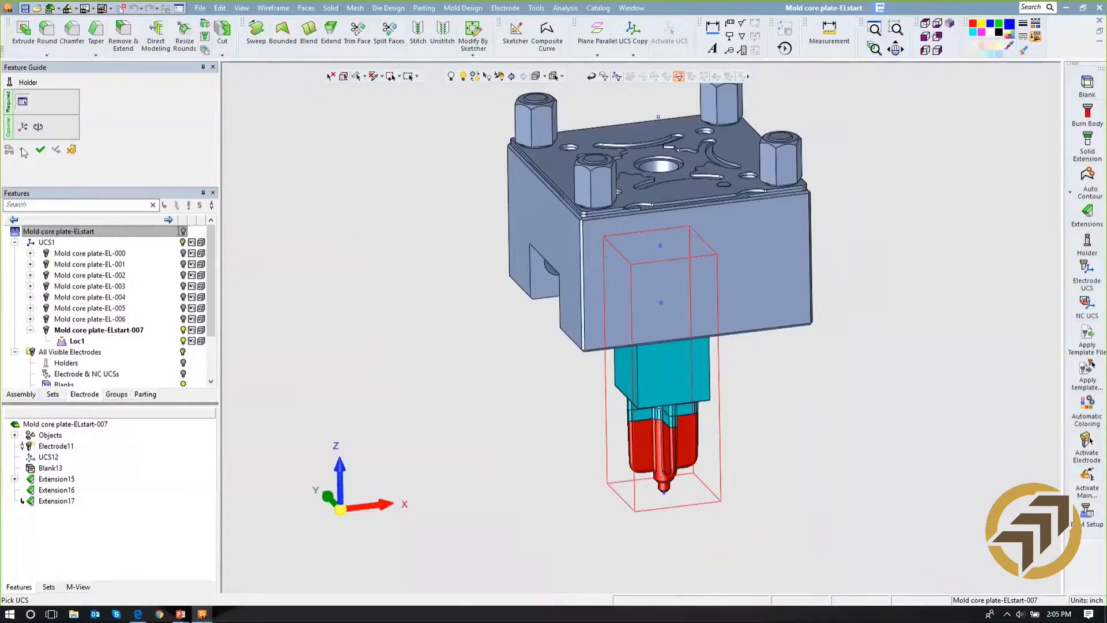
{"action": "left_click", "coordinate": [41, 150]}
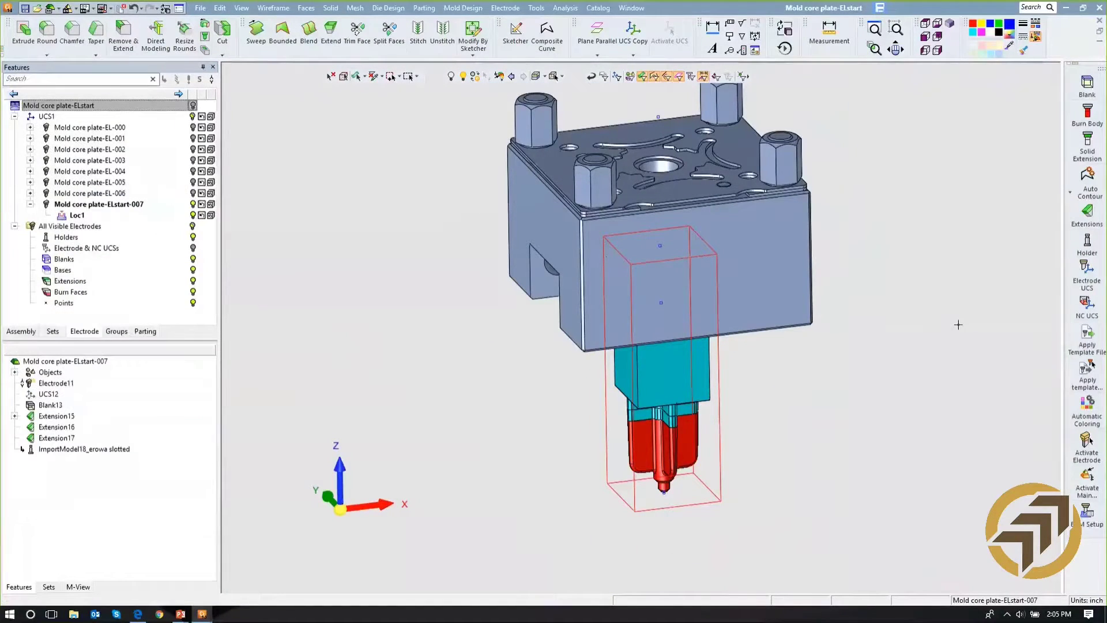
- Turn on the datum display and create the electrode UCS at the bottom of the base
{"action": "left_click", "coordinate": [1089, 281]}
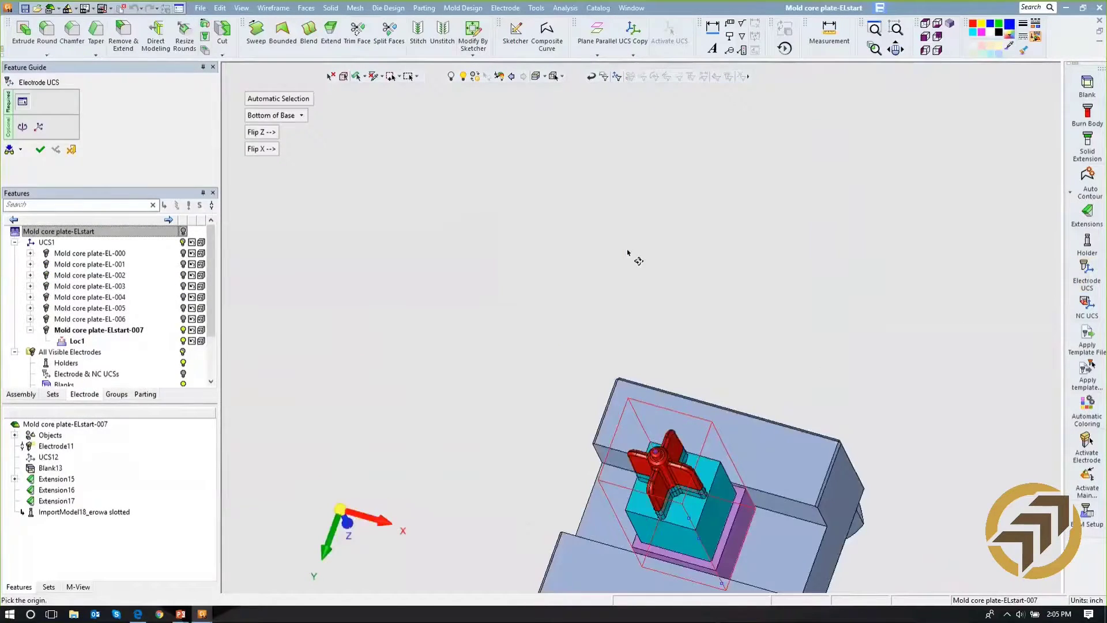
{"action": "right_click", "coordinate": [572, 215]}
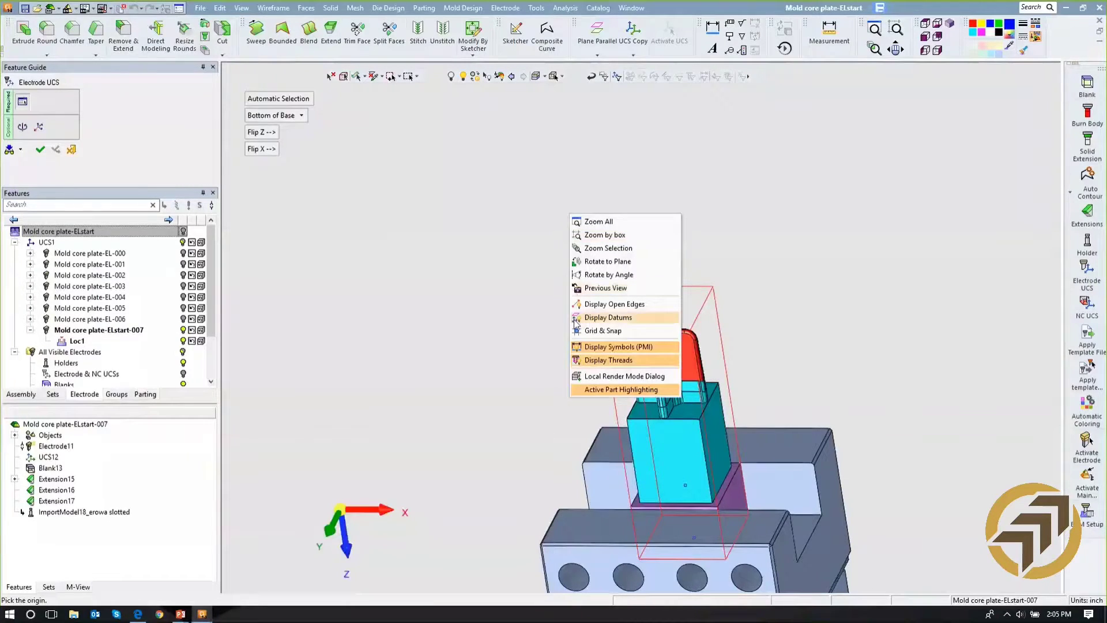
{"action": "left_click", "coordinate": [603, 319]}
{"action": "scroll", "coordinate": [590, 378], "scroll_direction": "up", "scroll_amount": 2}
{"action": "middle_click_drag", "start_coordinate": [590, 377], "coordinate": [529, 114], "text": "ctrl"}
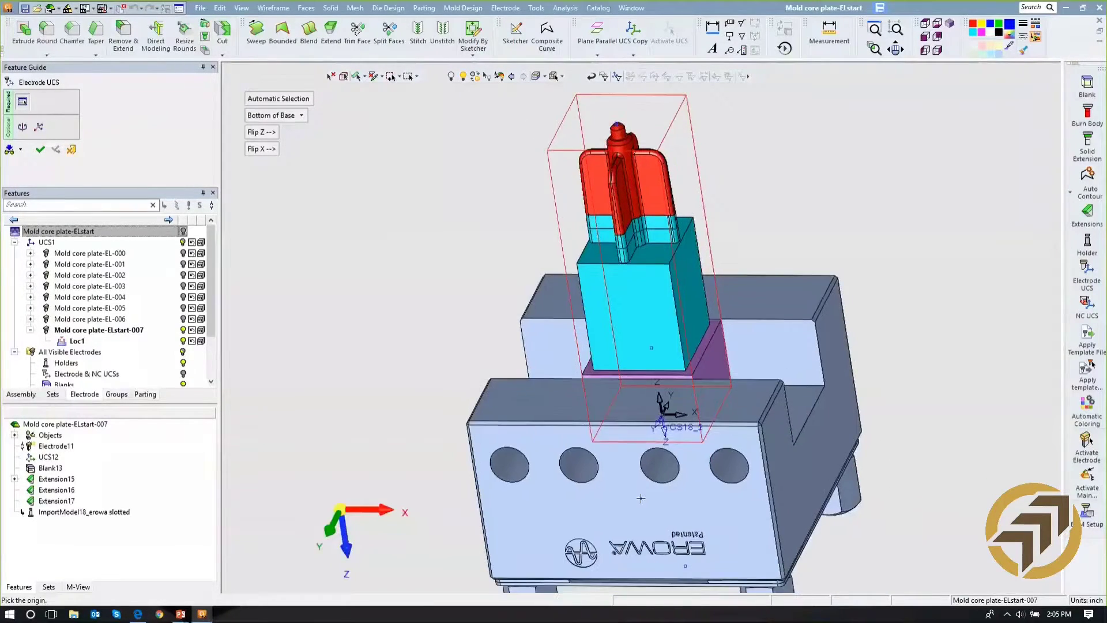
{"action": "left_click", "coordinate": [262, 117]}
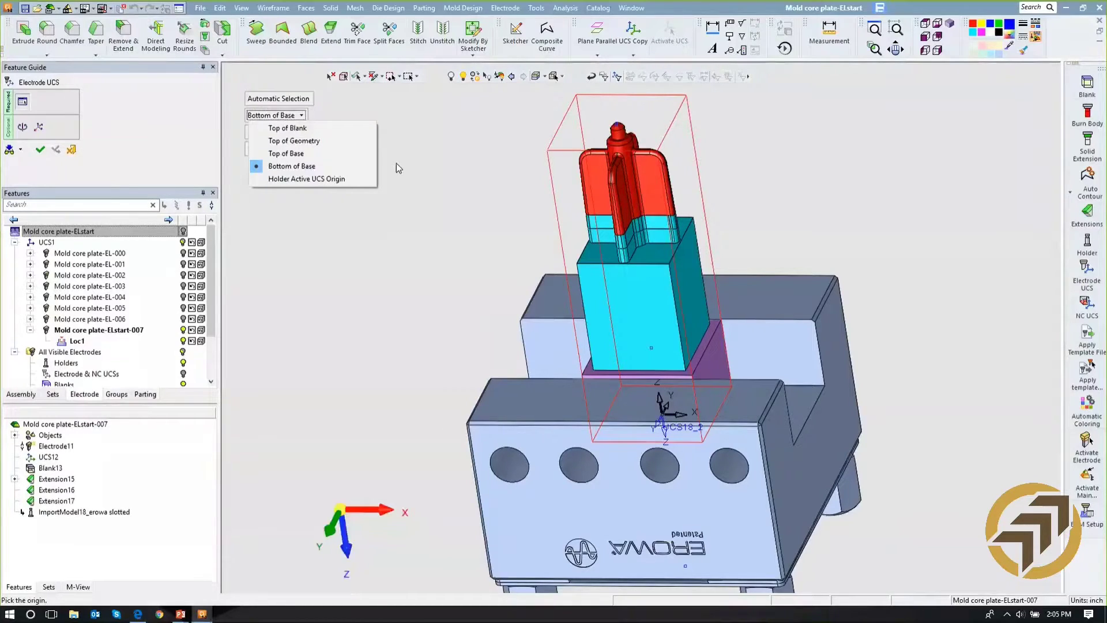
{"action": "left_click", "coordinate": [384, 196]}
{"action": "left_click", "coordinate": [40, 150]}
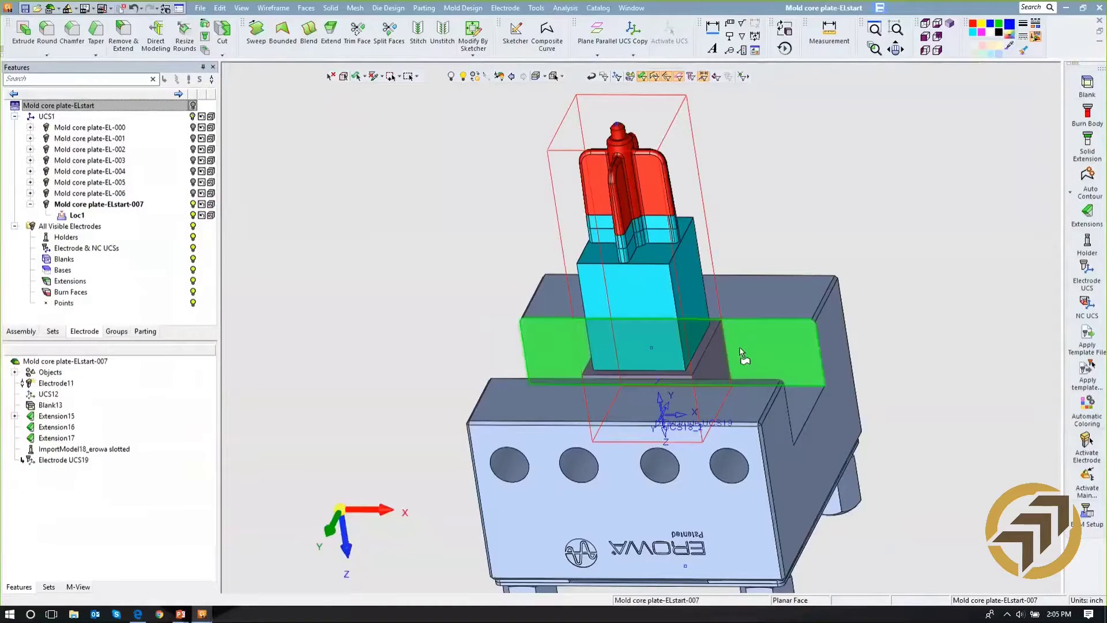
- Create the NC UCS at the top of the electrode geometry
{"action": "left_click", "coordinate": [1087, 304]}
{"action": "left_click", "coordinate": [307, 115]}
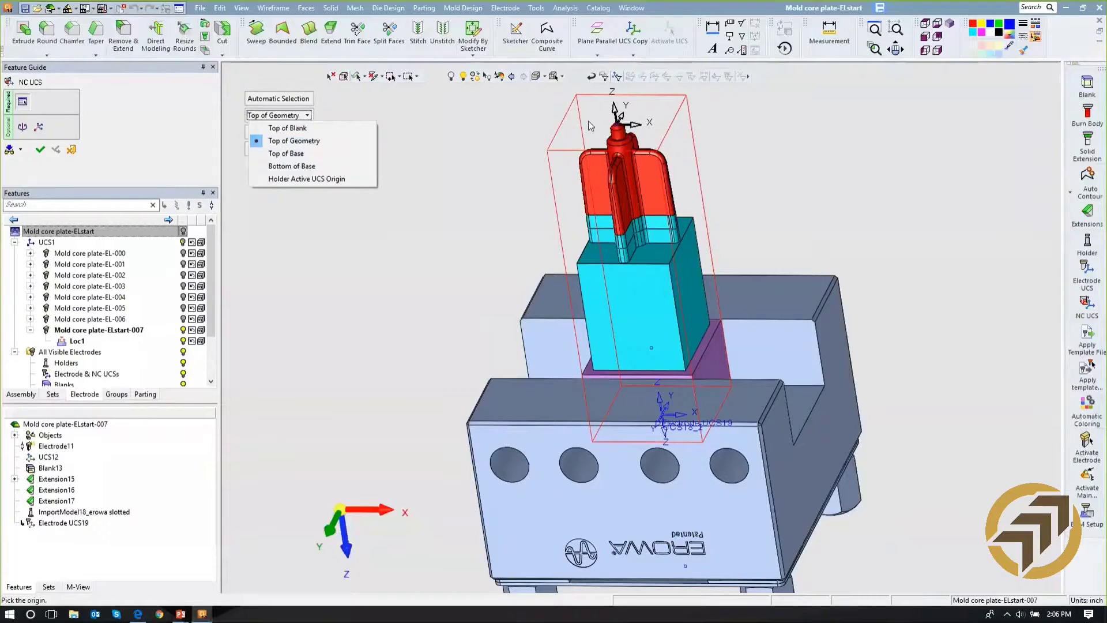
{"action": "left_click", "coordinate": [41, 150]}
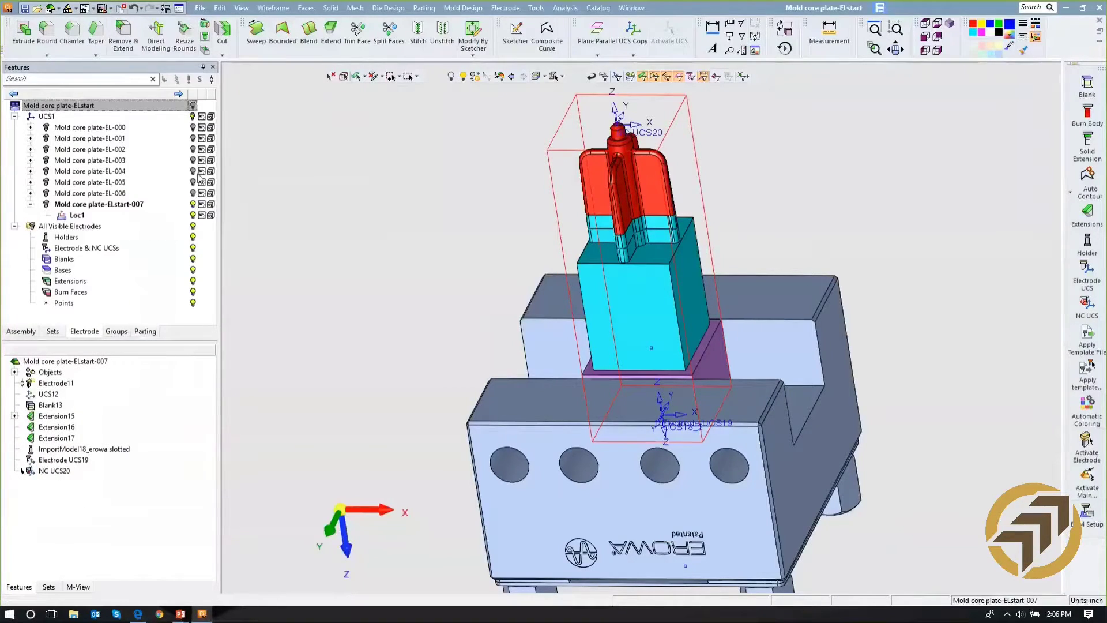
- Save the electrode features as an electrode template named "new template" in the Templates folder
{"action": "scroll", "coordinate": [323, 266], "scroll_direction": "down", "scroll_amount": 3}
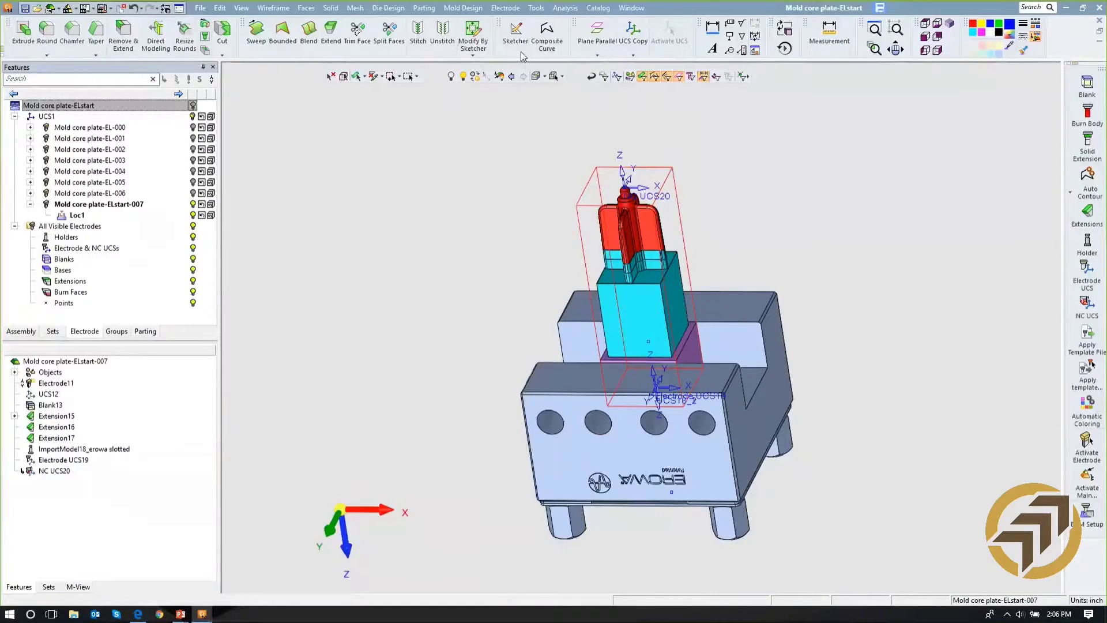
{"action": "left_click", "coordinate": [504, 9]}
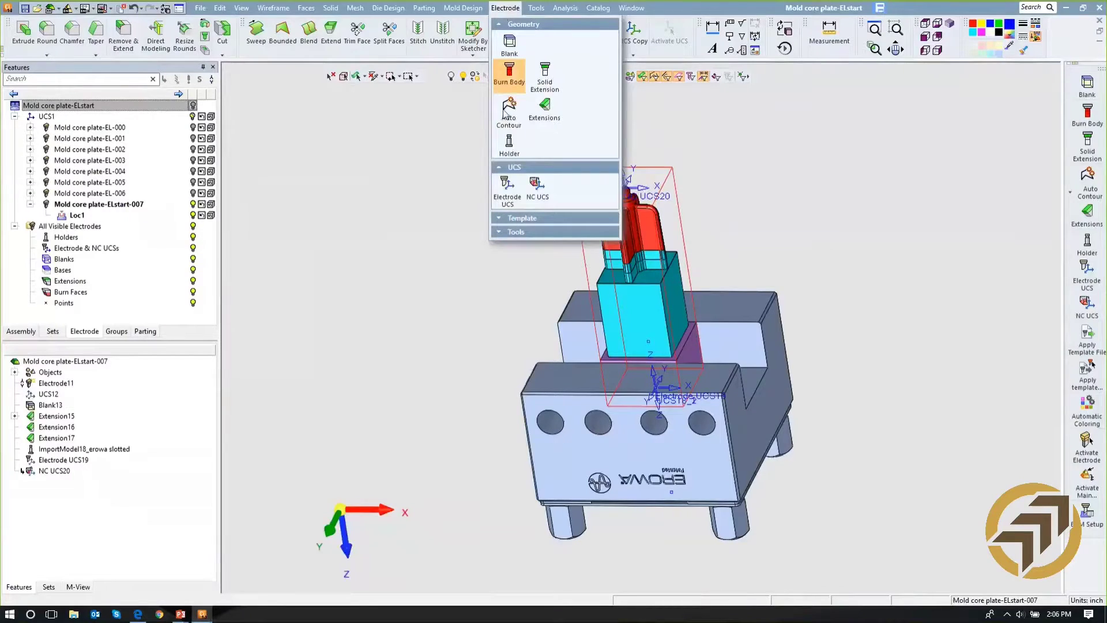
{"action": "left_click", "coordinate": [508, 219]}
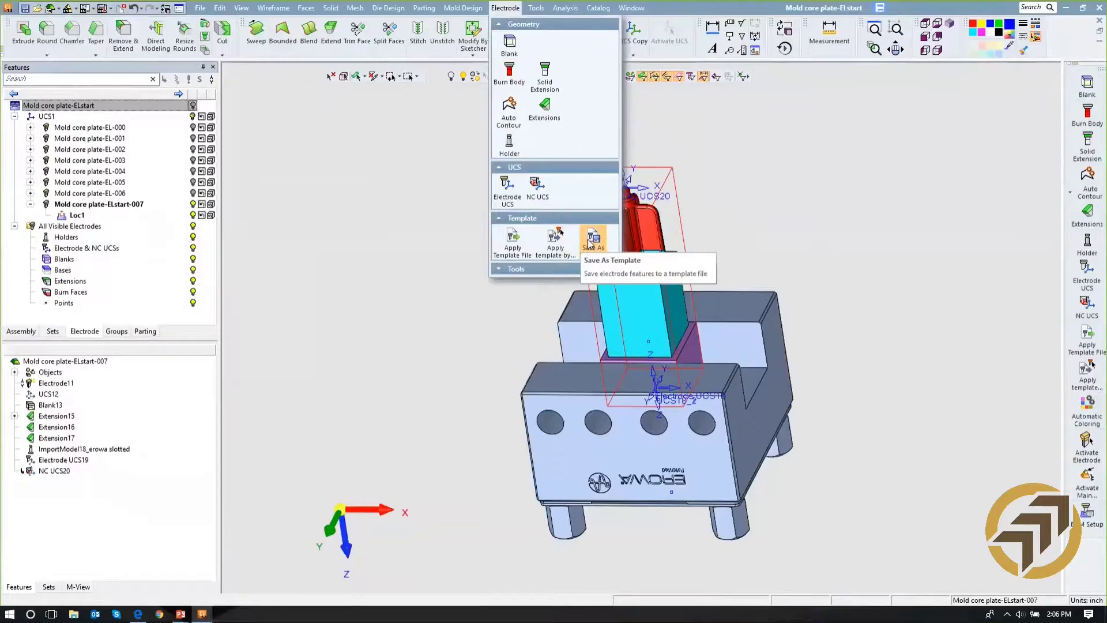
{"action": "left_click", "coordinate": [590, 242]}
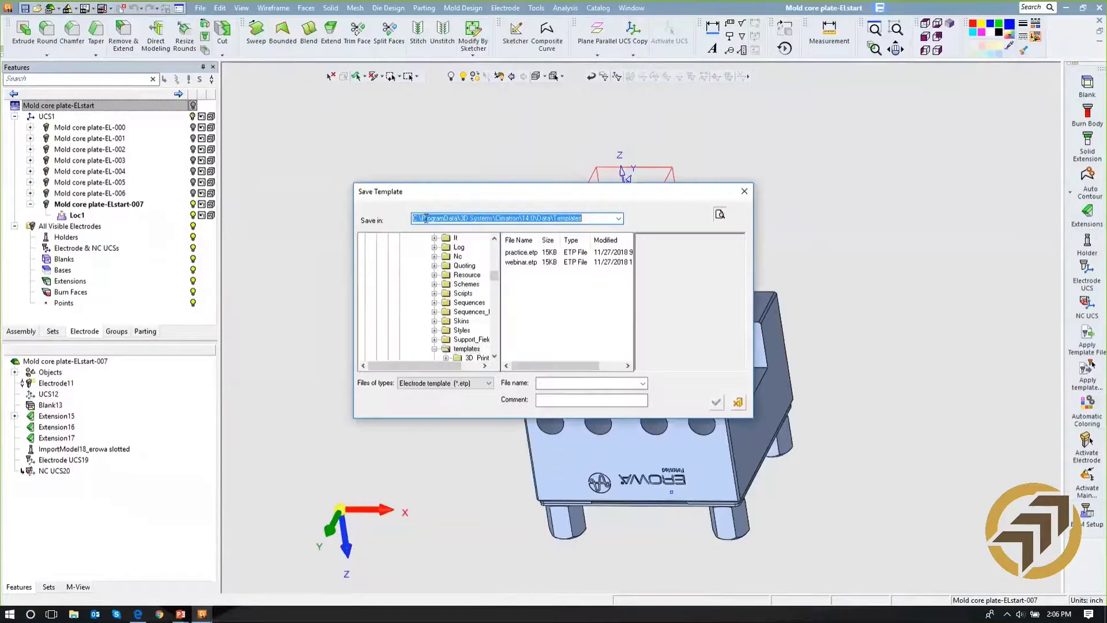
{"action": "left_click", "coordinate": [549, 383]}
{"action": "type", "text": "new"}
{"action": "type", "text": " ta"}
{"action": "type", "text": "m"}
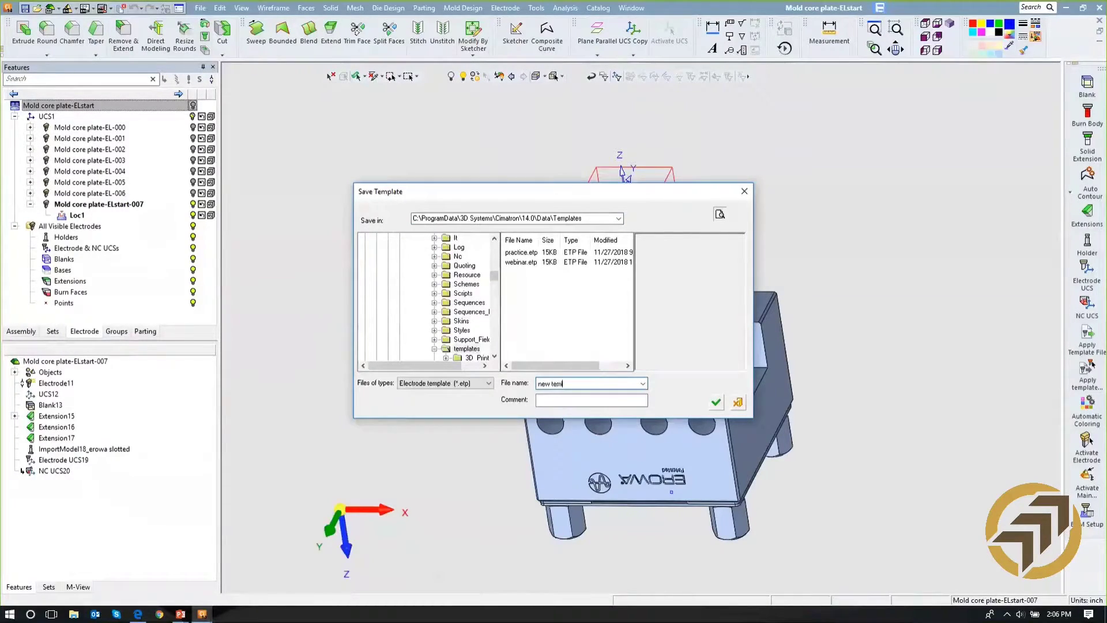
{"action": "type", "text": "plate"}
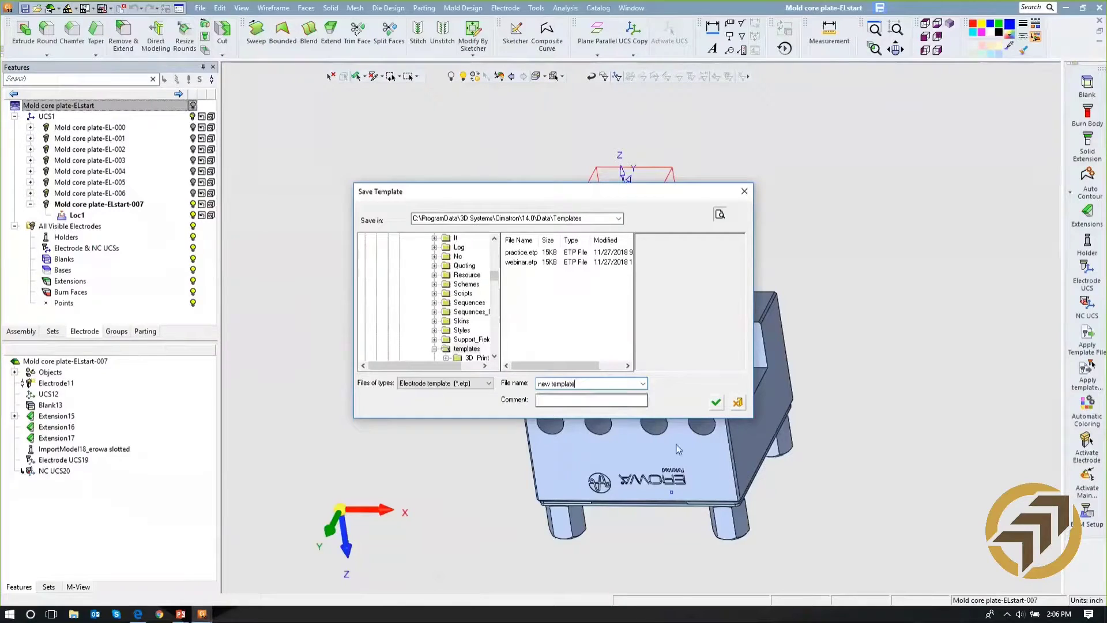
{"action": "left_click", "coordinate": [717, 403]}
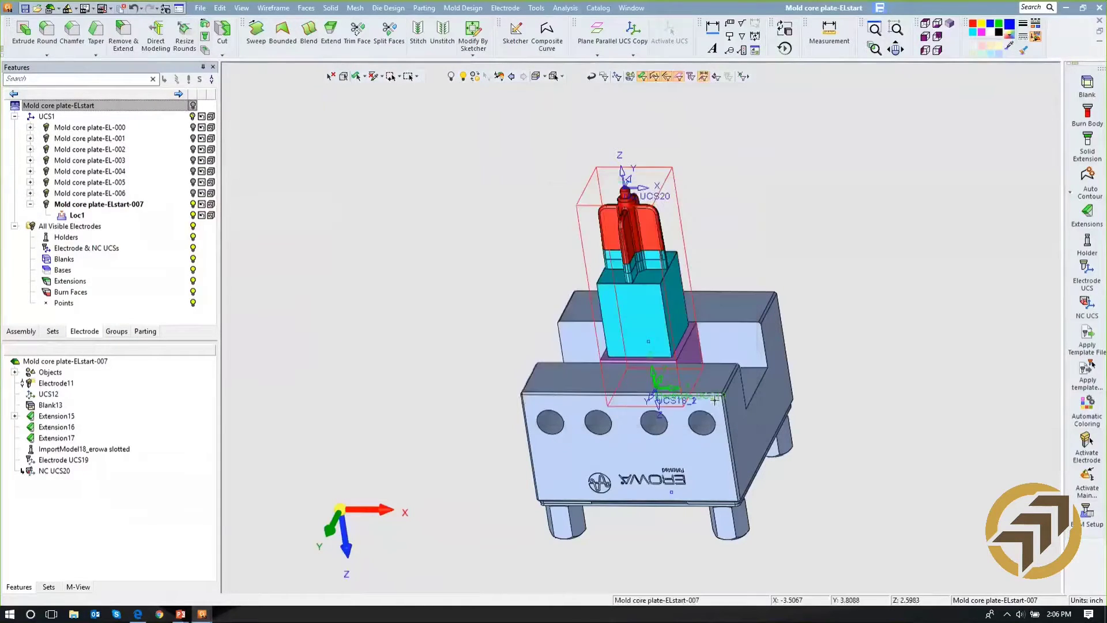
- Show the main Mold core plate-ELstart part again and switch to a standard view orientation
{"action": "left_click", "coordinate": [193, 105]}
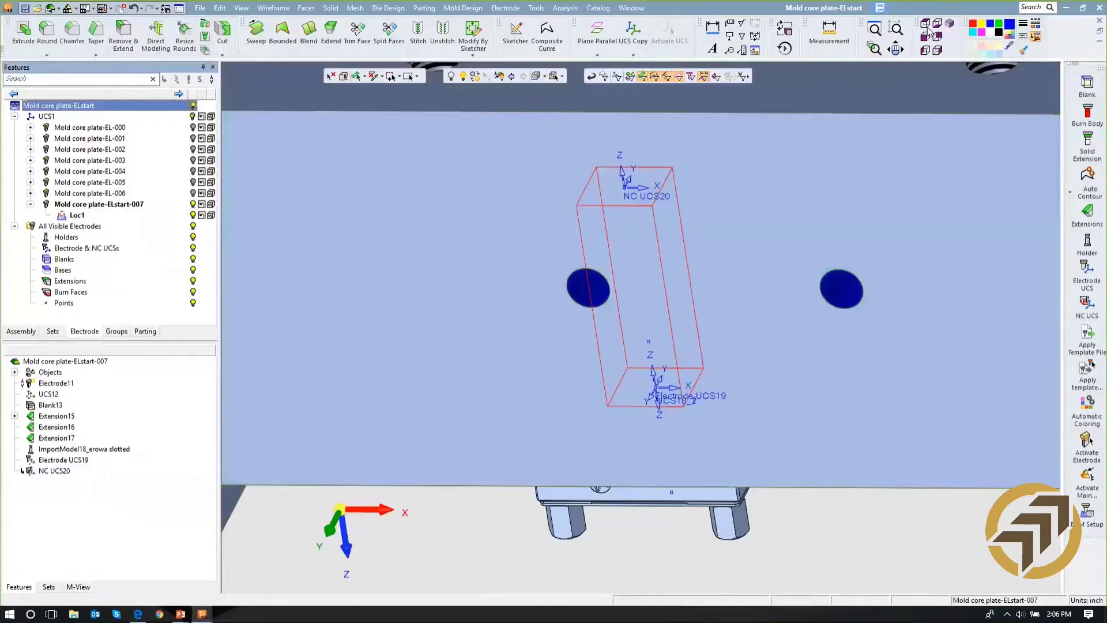
{"action": "left_click", "coordinate": [926, 26]}
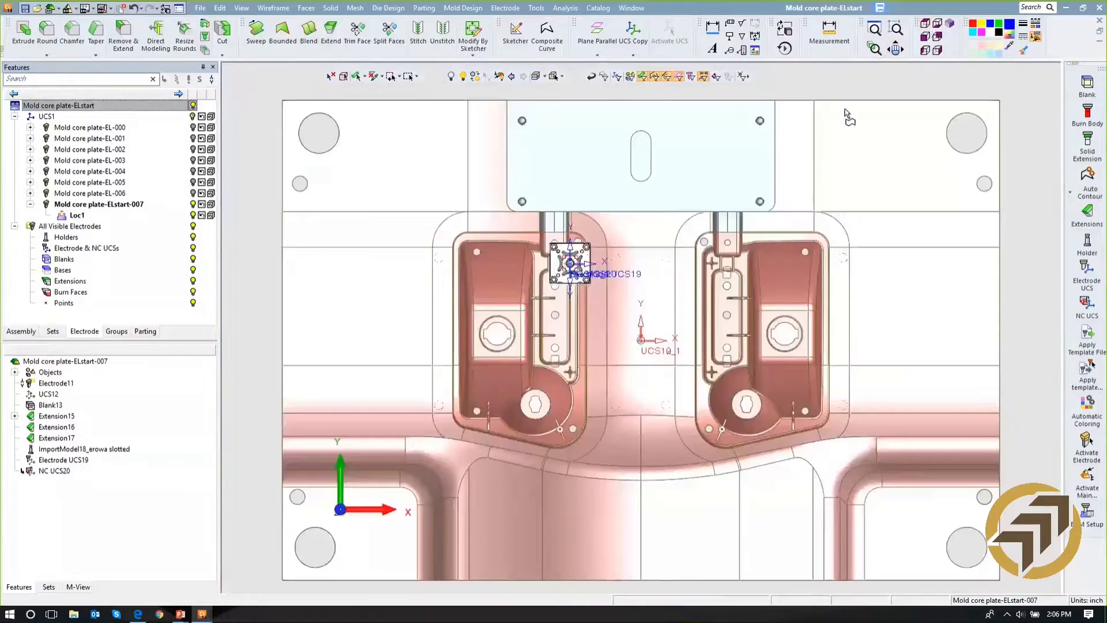
- Activate the main assembly and start extracting an electrode centred on the lower cross-shaped rib pocket
{"action": "middle_click_drag", "start_coordinate": [652, 390], "coordinate": [720, 311], "text": "ctrl"}
{"action": "right_click_drag", "start_coordinate": [719, 397], "coordinate": [661, 128], "text": "ctrl"}
{"action": "middle_click_drag", "start_coordinate": [661, 128], "coordinate": [684, 268], "text": "ctrl"}
{"action": "right_click_drag", "start_coordinate": [684, 268], "coordinate": [650, 77], "text": "ctrl"}
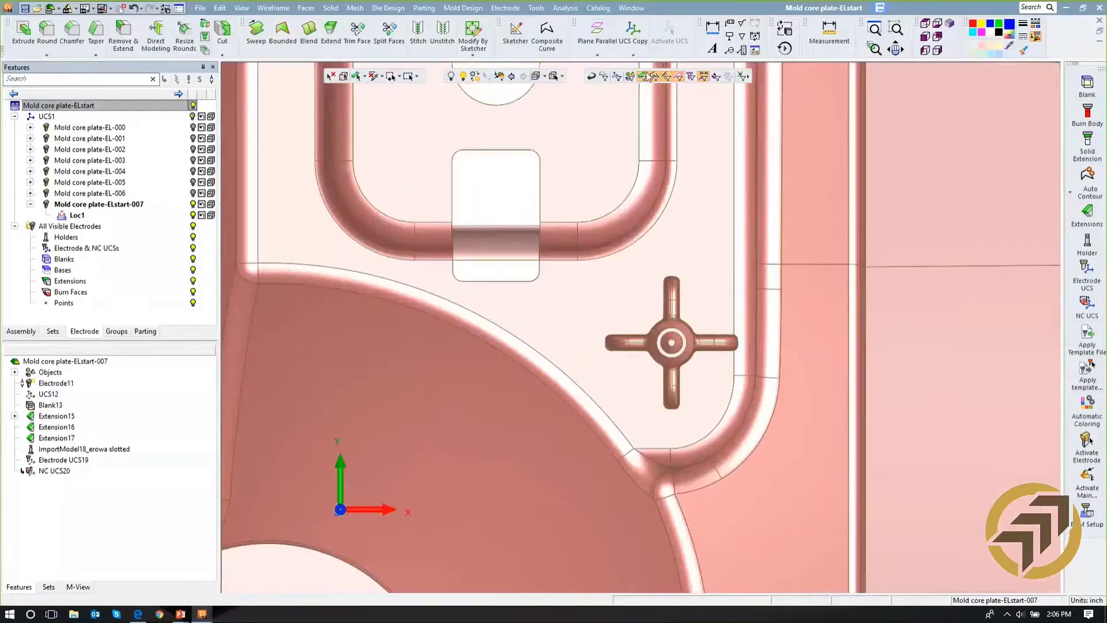
{"action": "double_click", "coordinate": [173, 105]}
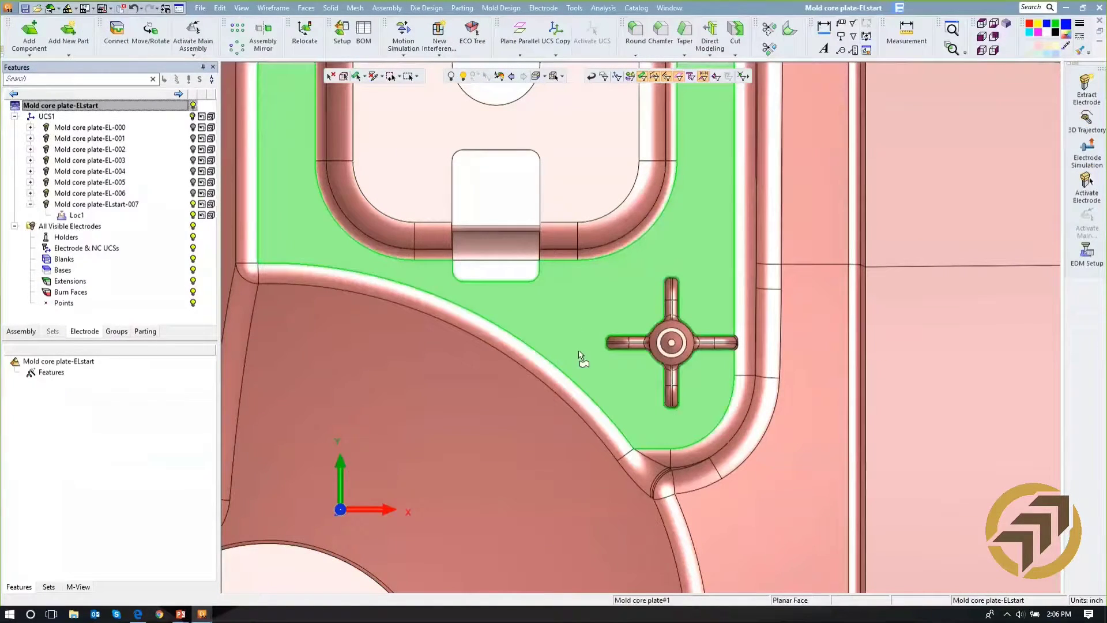
{"action": "left_click", "coordinate": [1100, 97]}
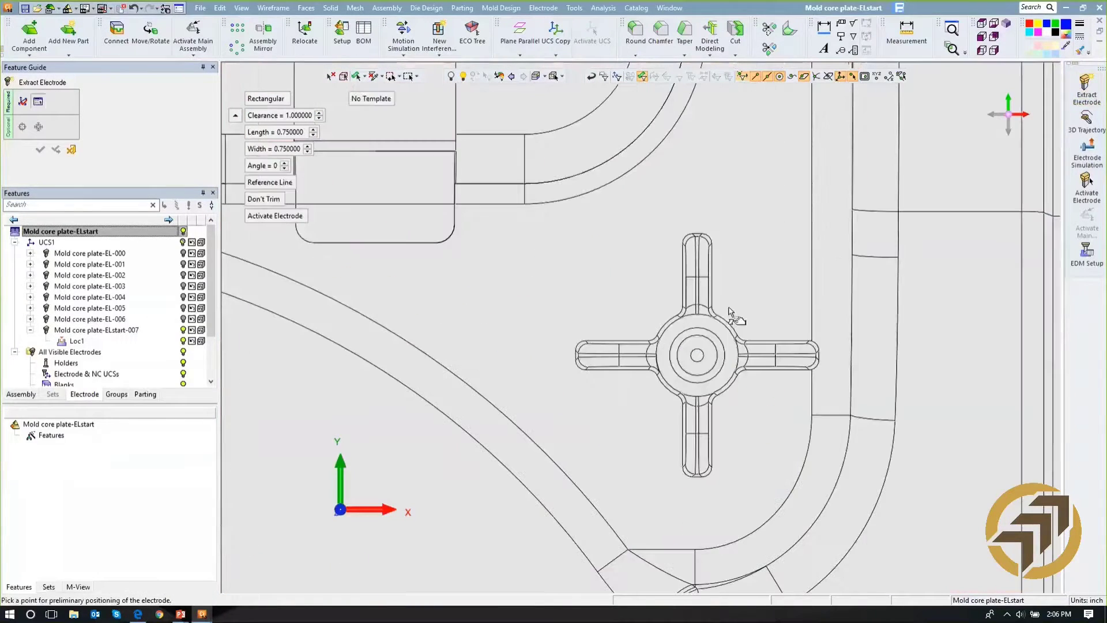
{"action": "left_click", "coordinate": [695, 355]}
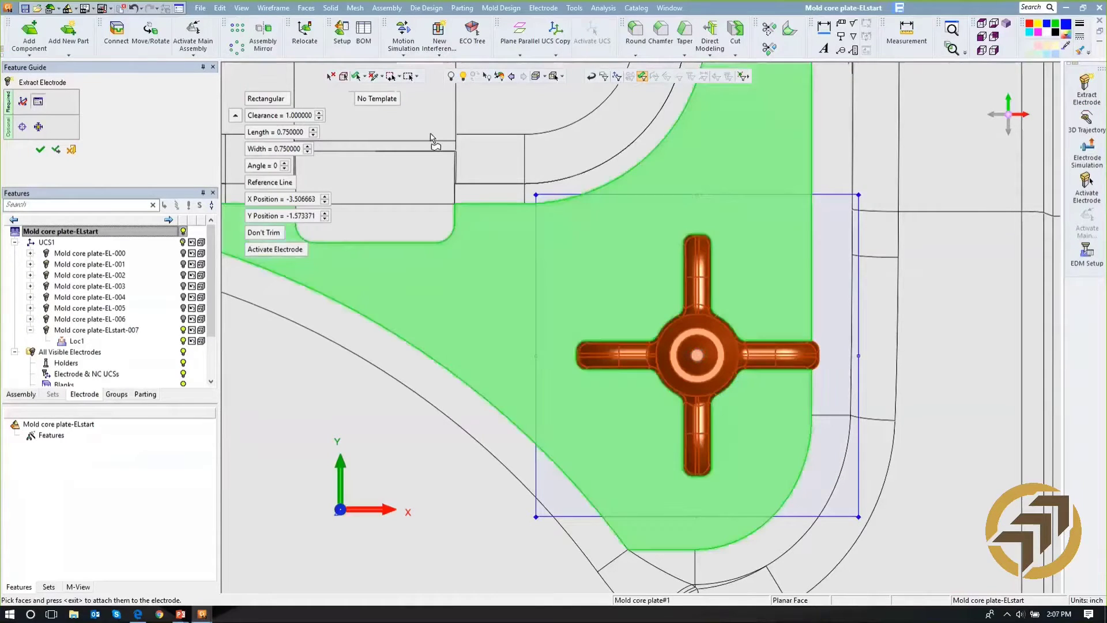
- Apply the "new template.etp" template to the electrode extraction and create the electrode for the cross-shaped pocket
{"action": "left_click", "coordinate": [390, 100]}
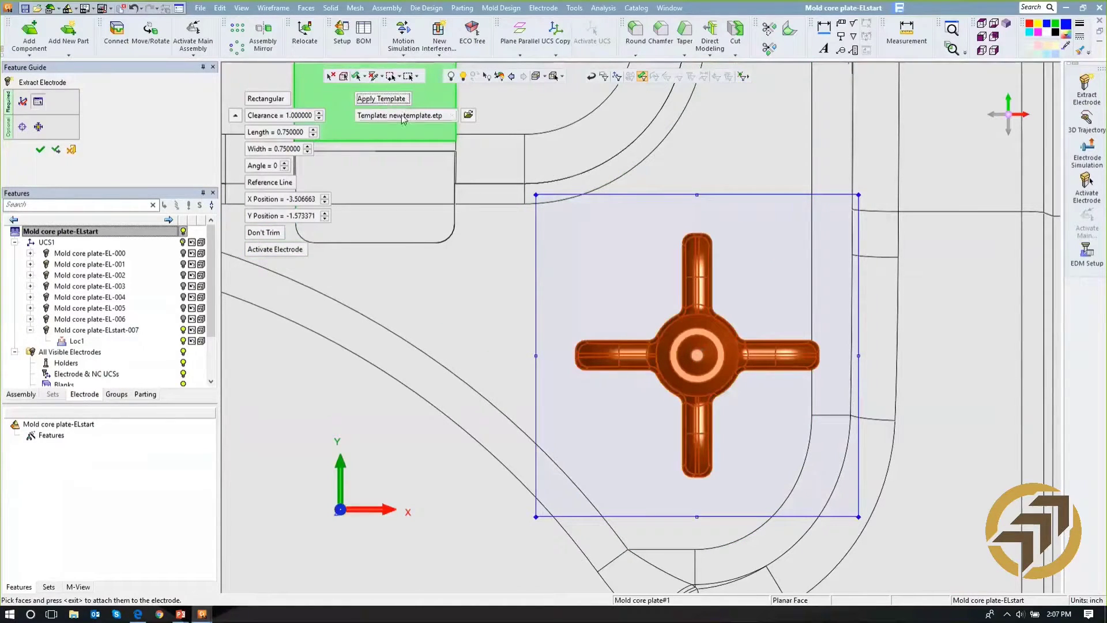
{"action": "left_click", "coordinate": [451, 114]}
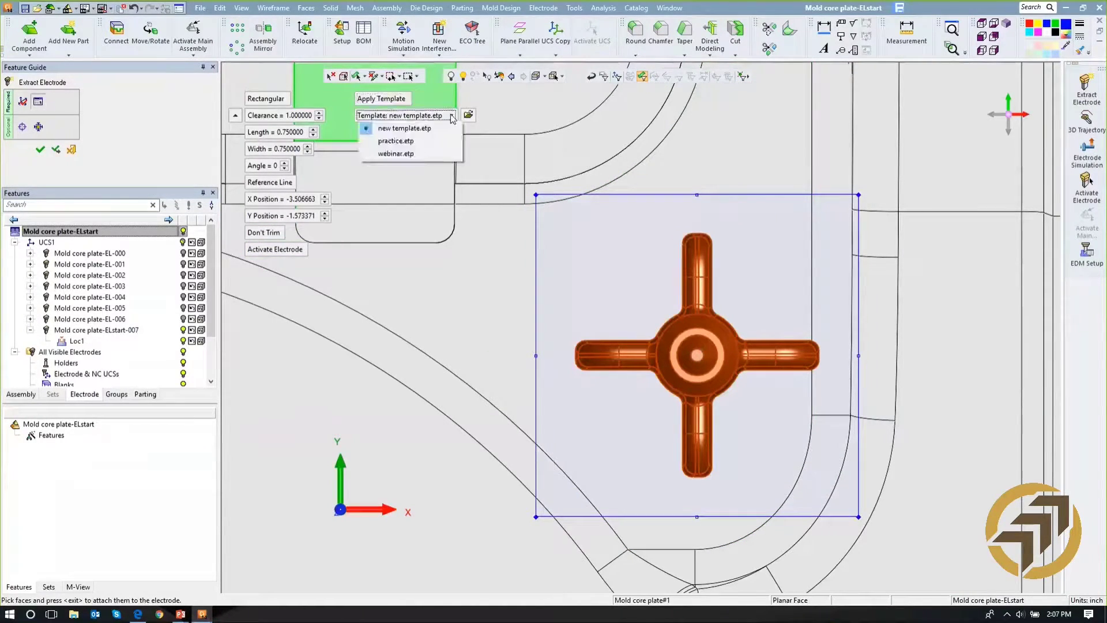
{"action": "left_click", "coordinate": [425, 129]}
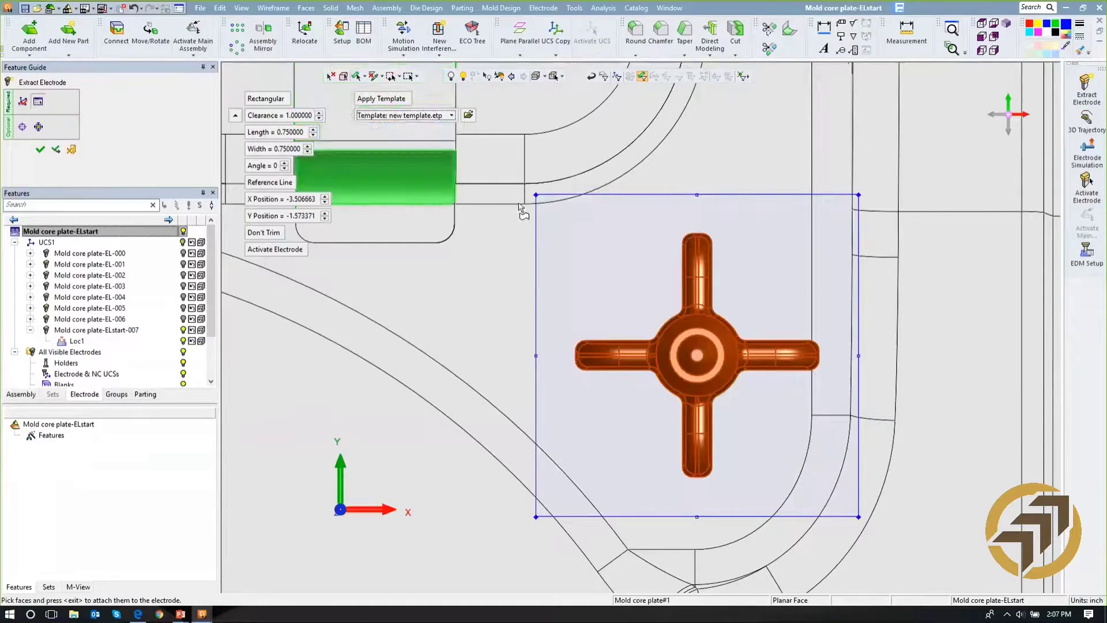
{"action": "right_click_drag", "start_coordinate": [621, 216], "coordinate": [596, 420], "text": "ctrl"}
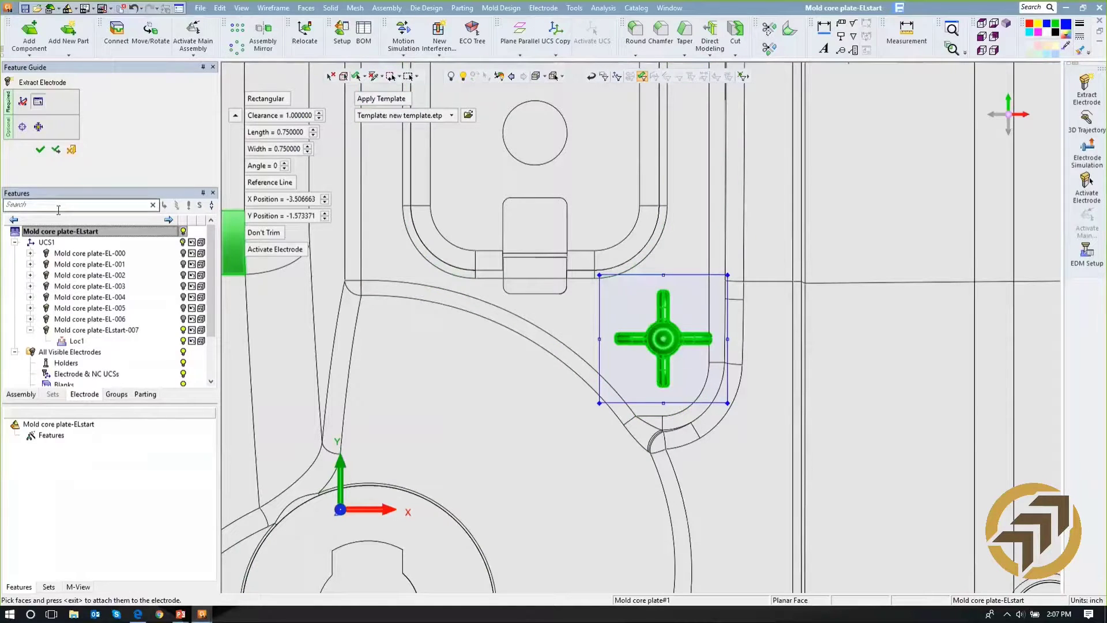
{"action": "right_click_drag", "start_coordinate": [289, 291], "coordinate": [357, 273]}
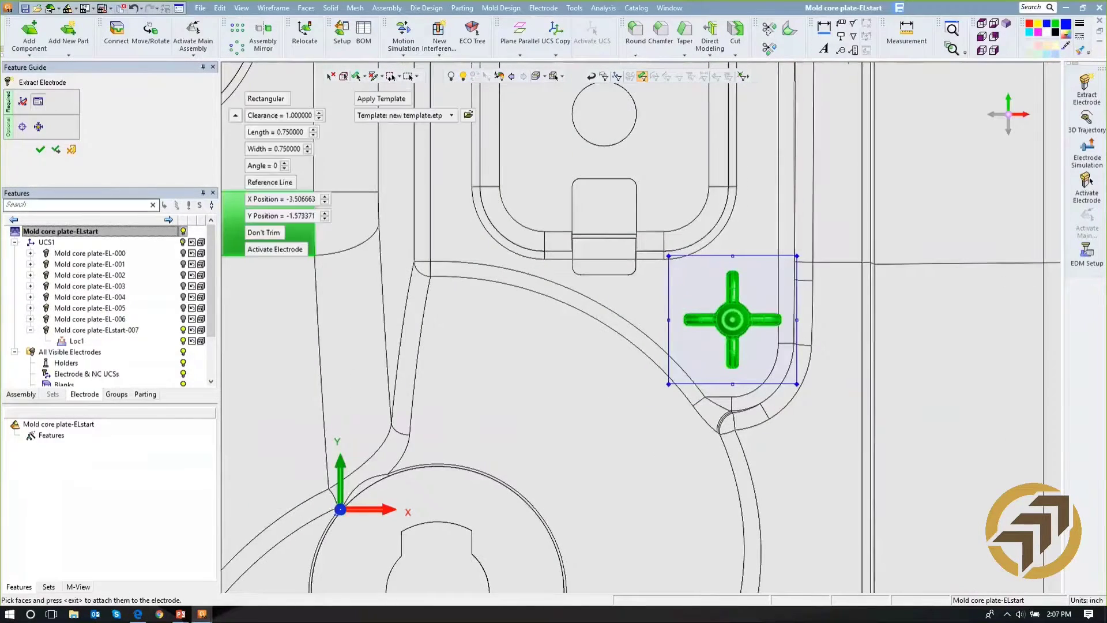
{"action": "left_click", "coordinate": [40, 150]}
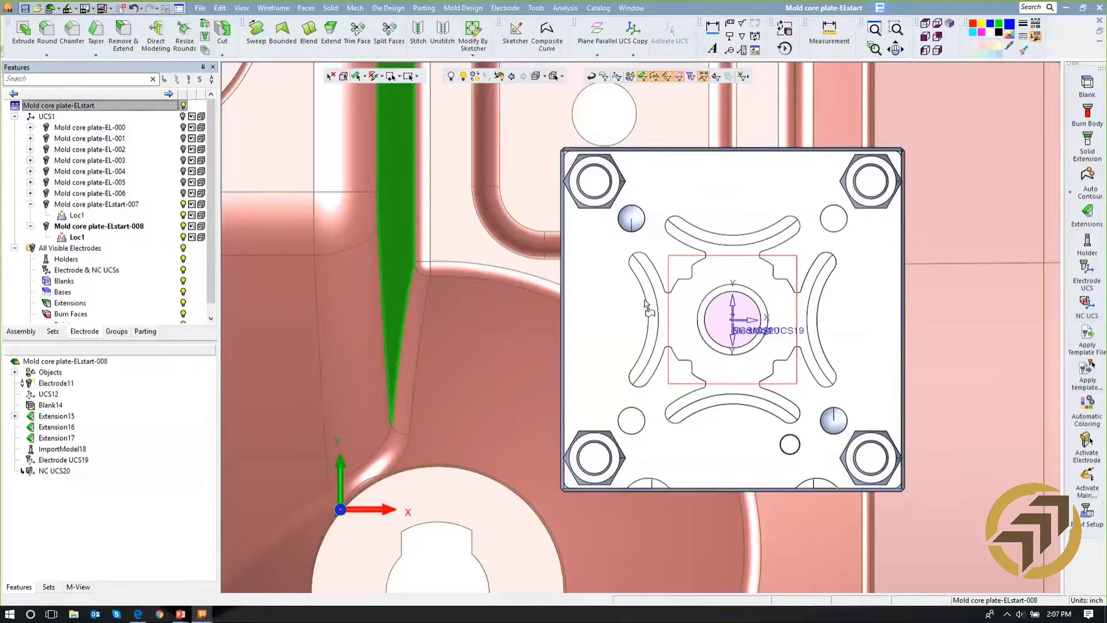
- Activate the main assembly and simulate the marked electrodes sliding out of the core plate
{"action": "middle_click_drag", "start_coordinate": [645, 300], "coordinate": [697, 210]}
{"action": "scroll", "coordinate": [697, 210], "scroll_direction": "down", "scroll_amount": 5}
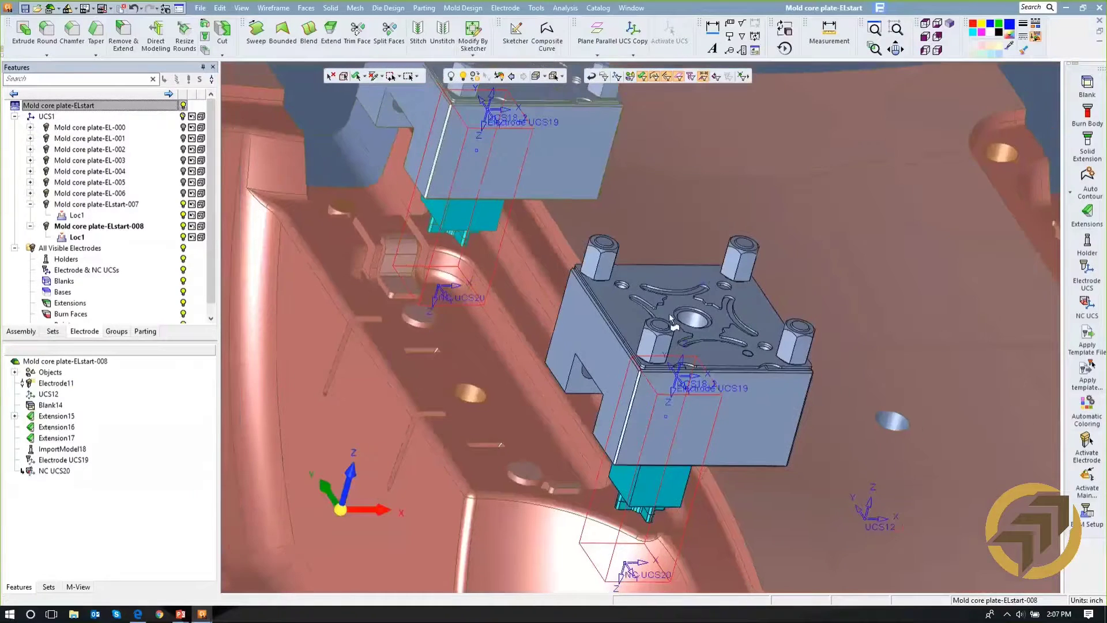
{"action": "middle_click_drag", "start_coordinate": [675, 317], "coordinate": [678, 296], "text": "ctrl"}
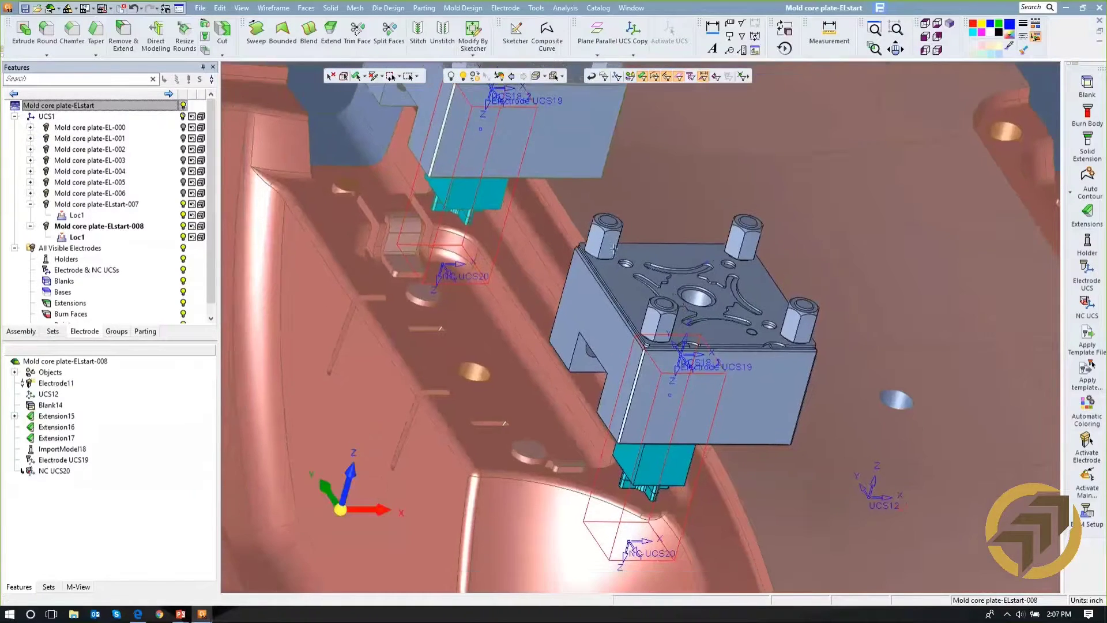
{"action": "left_click", "coordinate": [149, 105]}
{"action": "left_click", "coordinate": [1088, 128]}
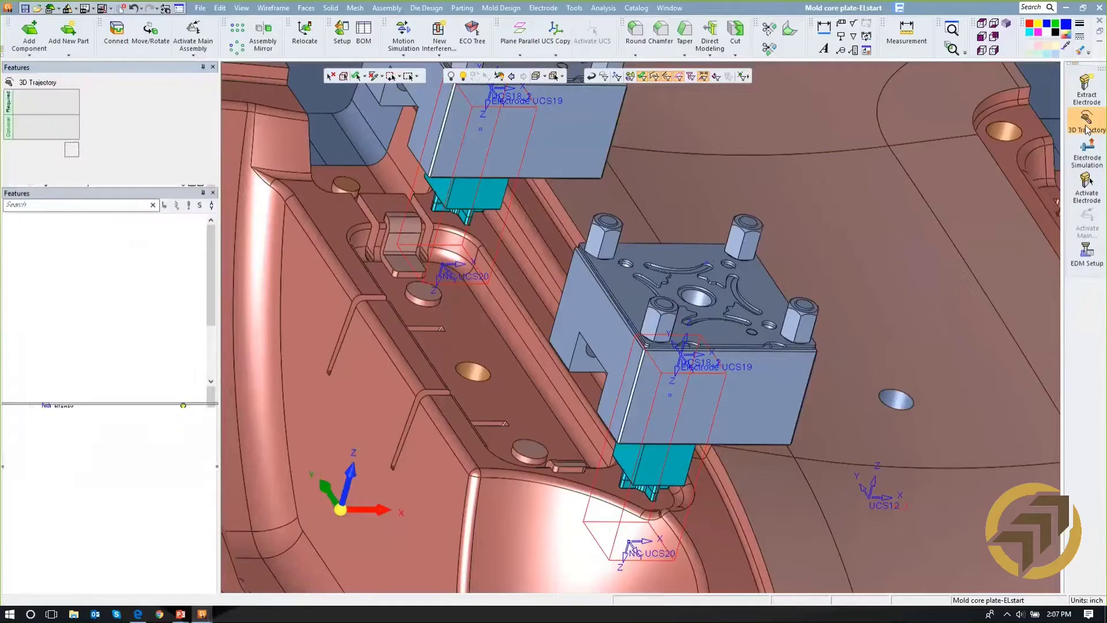
{"action": "left_click", "coordinate": [1087, 154]}
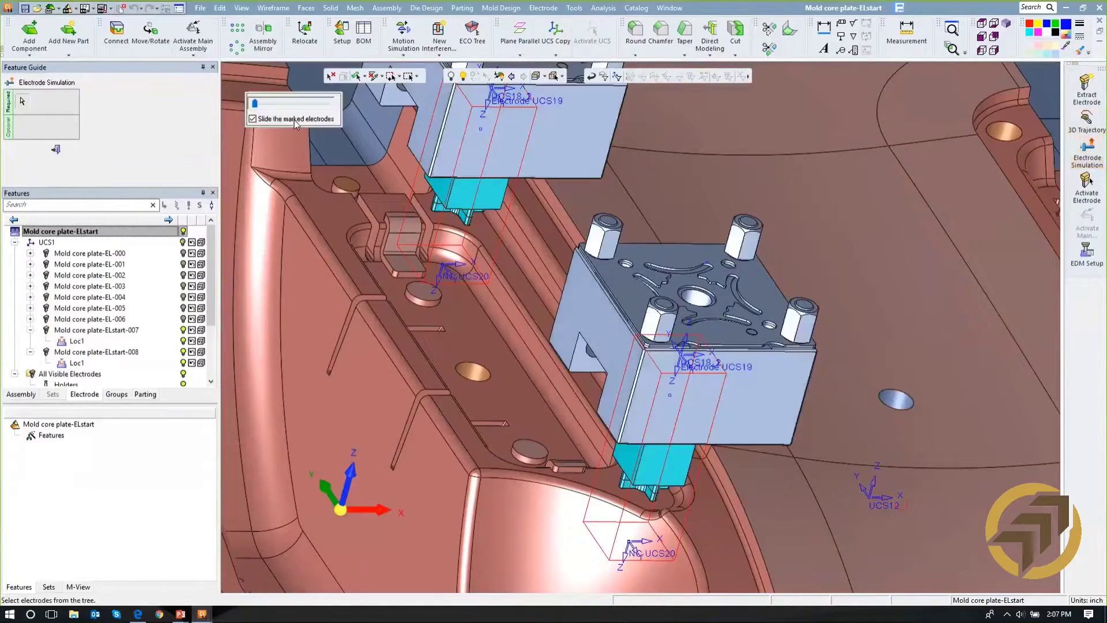
{"action": "mouse_move", "coordinate": [259, 103]}
{"action": "left_mouse_down"}
{"action": "mouse_move", "coordinate": [271, 106]}
{"action": "mouse_move", "coordinate": [259, 108]}
{"action": "left_mouse_up"}
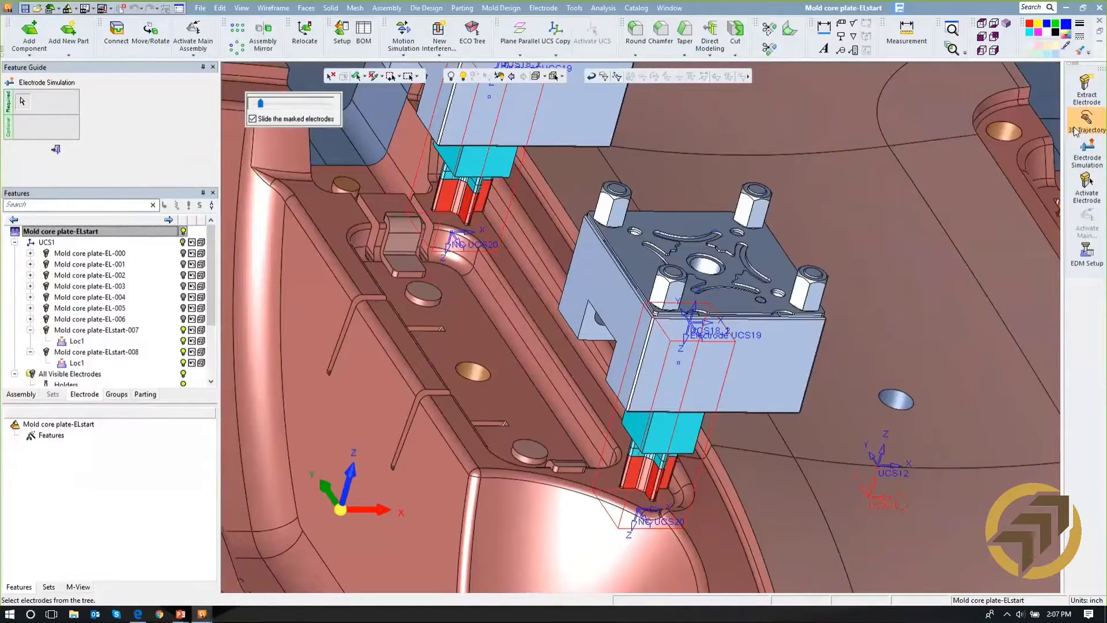
{"action": "left_click", "coordinate": [57, 150]}
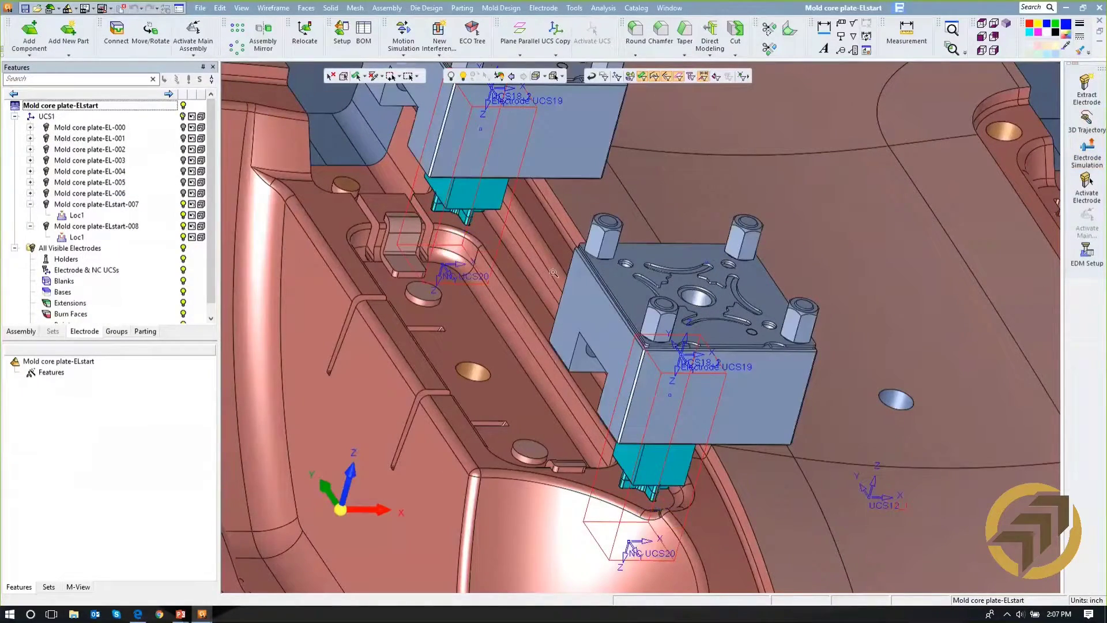
- Start extracting another electrode at the centre of the slanted two-arm rib near the lower end of the cavity
{"action": "scroll", "coordinate": [553, 273], "scroll_direction": "down", "scroll_amount": 4}
{"action": "middle_click_drag", "start_coordinate": [508, 376], "coordinate": [480, 398]}
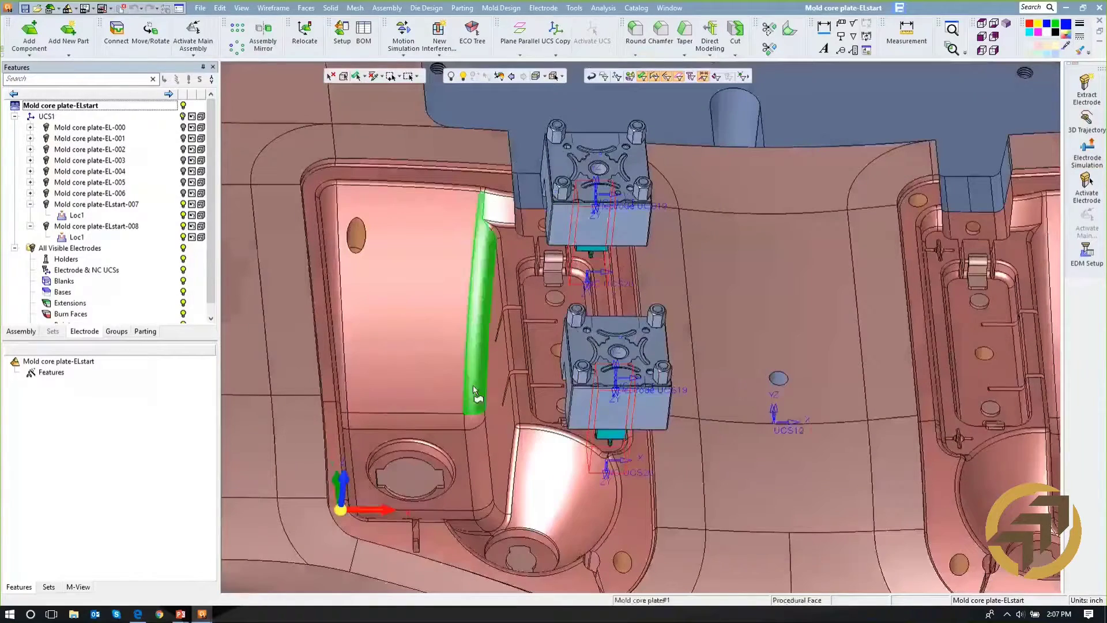
{"action": "middle_click_drag", "start_coordinate": [484, 323], "coordinate": [487, 118]}
{"action": "scroll", "coordinate": [528, 296], "scroll_direction": "down", "scroll_amount": 2}
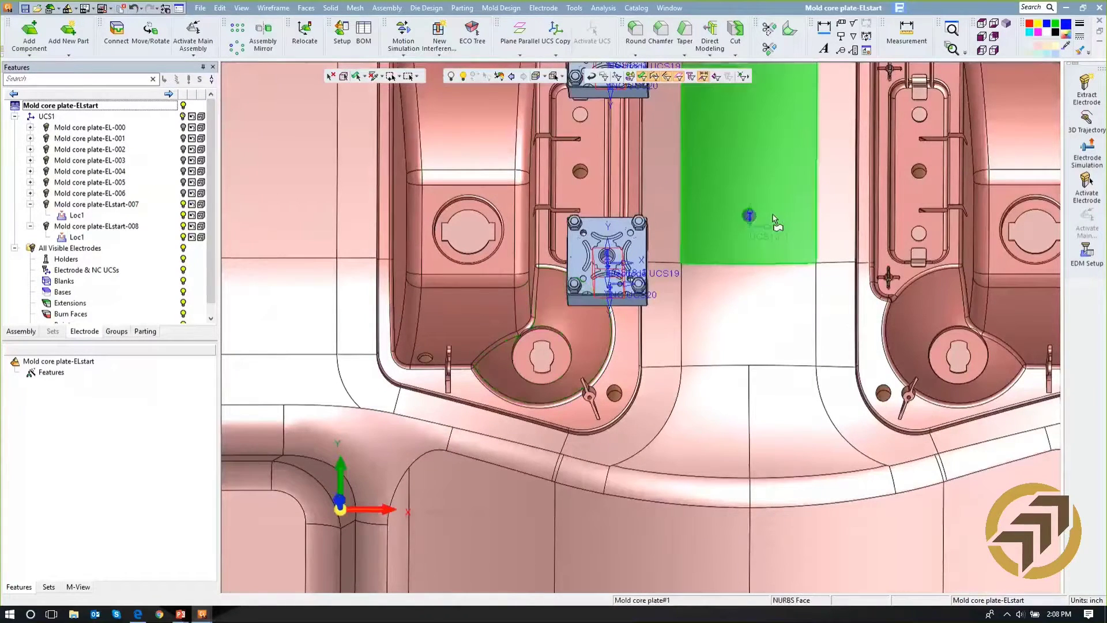
{"action": "left_click", "coordinate": [1087, 89]}
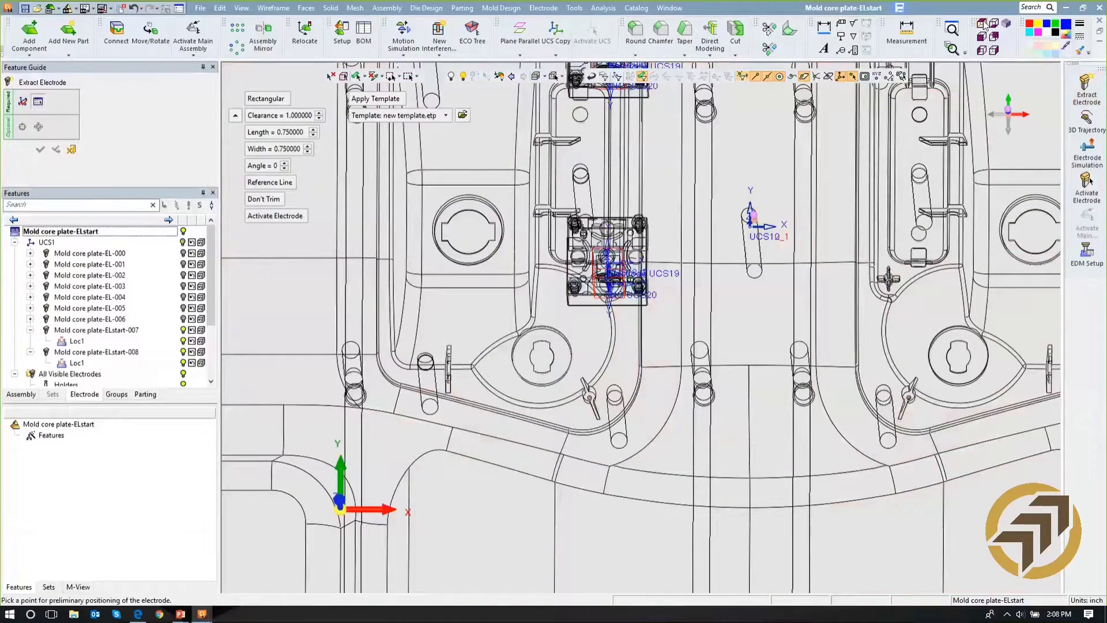
{"action": "scroll", "coordinate": [568, 416], "scroll_direction": "down", "scroll_amount": 5}
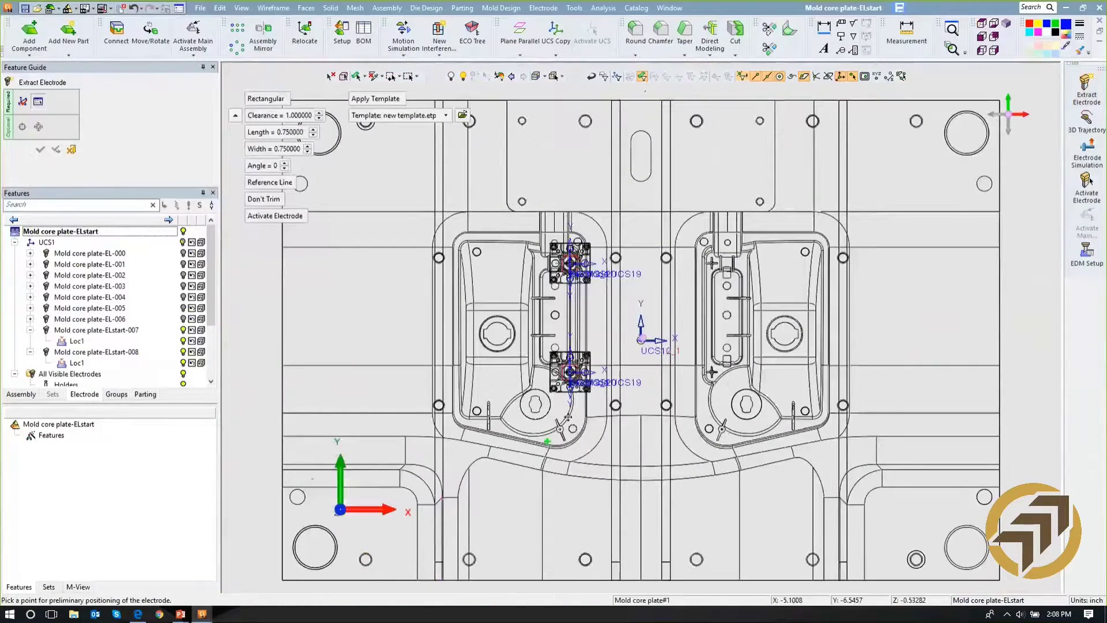
{"action": "scroll", "coordinate": [568, 417], "scroll_direction": "up", "scroll_amount": 2}
{"action": "scroll", "coordinate": [660, 329], "scroll_direction": "up", "scroll_amount": 6}
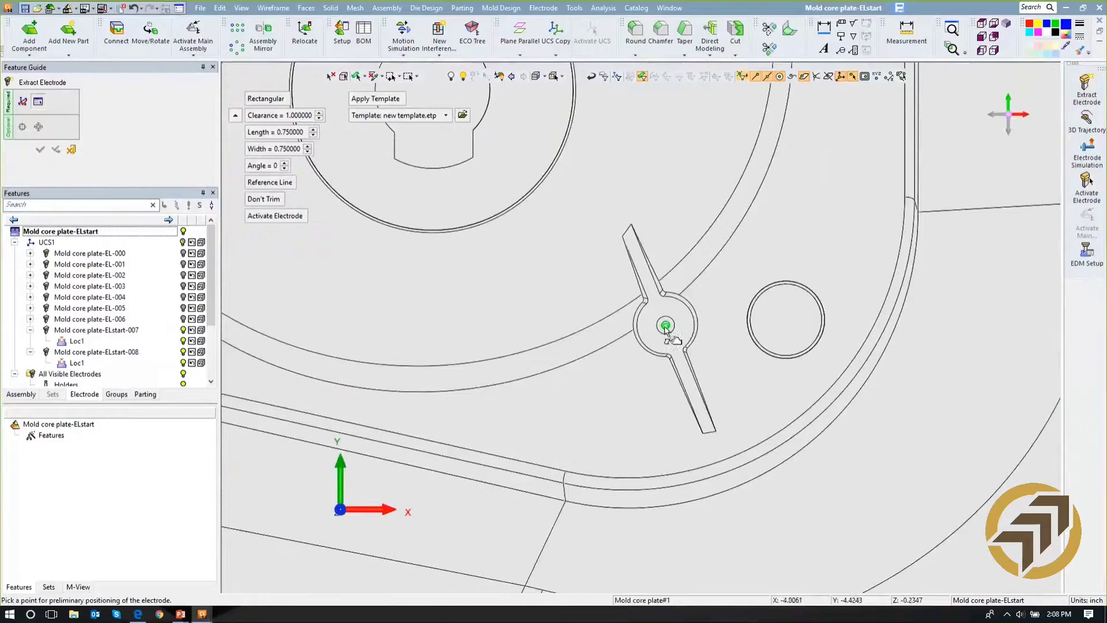
{"action": "left_click", "coordinate": [666, 326]}
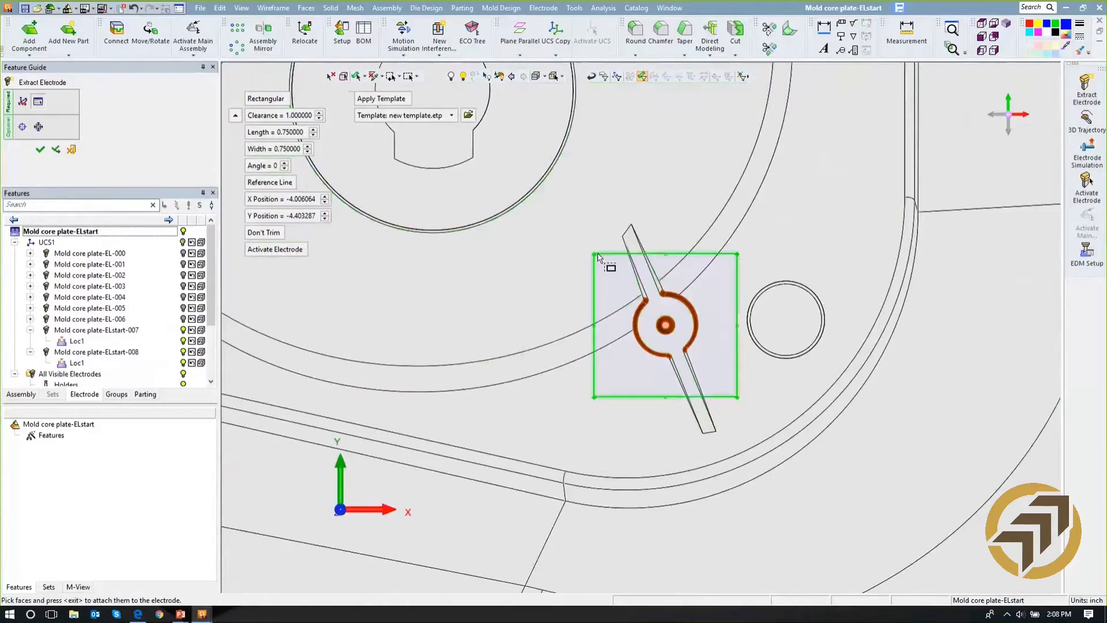
- Align the extraction boundary to the slanted rib's straight edge and stretch it to a length of 1.25 around the whole rib
{"action": "mouse_move", "coordinate": [597, 254]}
{"action": "left_mouse_down"}
{"action": "mouse_move", "coordinate": [588, 232]}
{"action": "mouse_move", "coordinate": [604, 260]}
{"action": "left_mouse_up"}
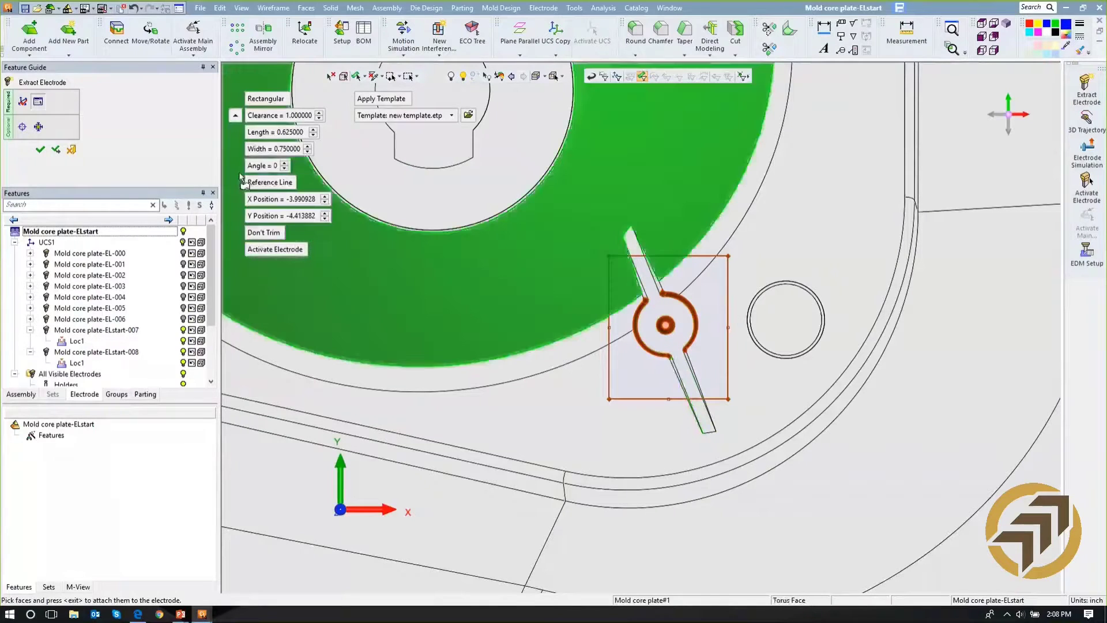
{"action": "left_click", "coordinate": [266, 181]}
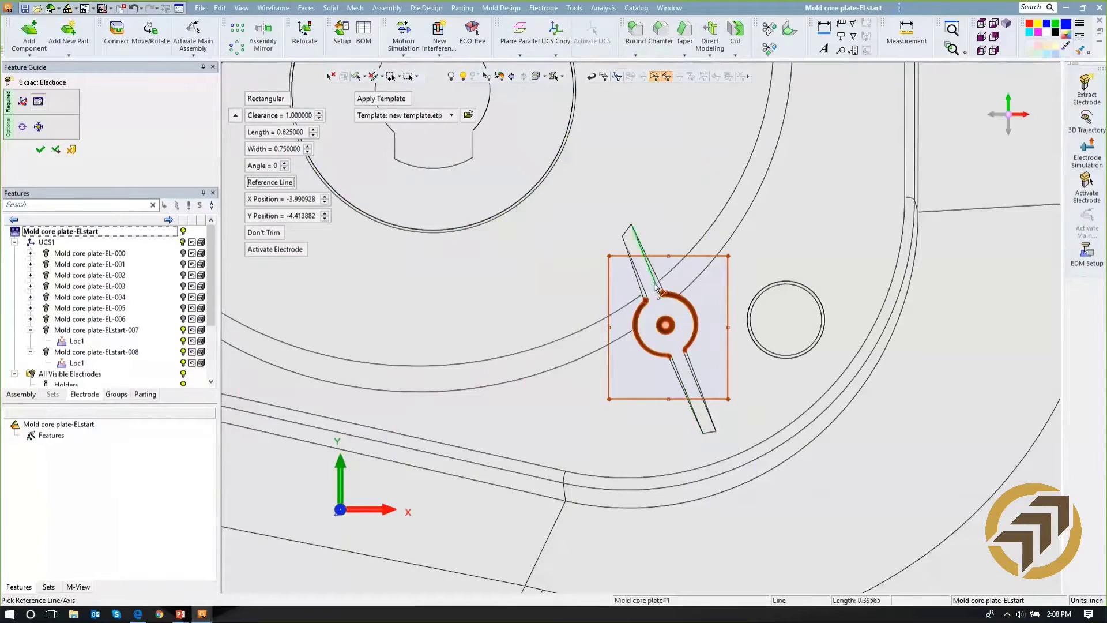
{"action": "left_click", "coordinate": [654, 283]}
{"action": "left_click", "coordinate": [653, 282]}
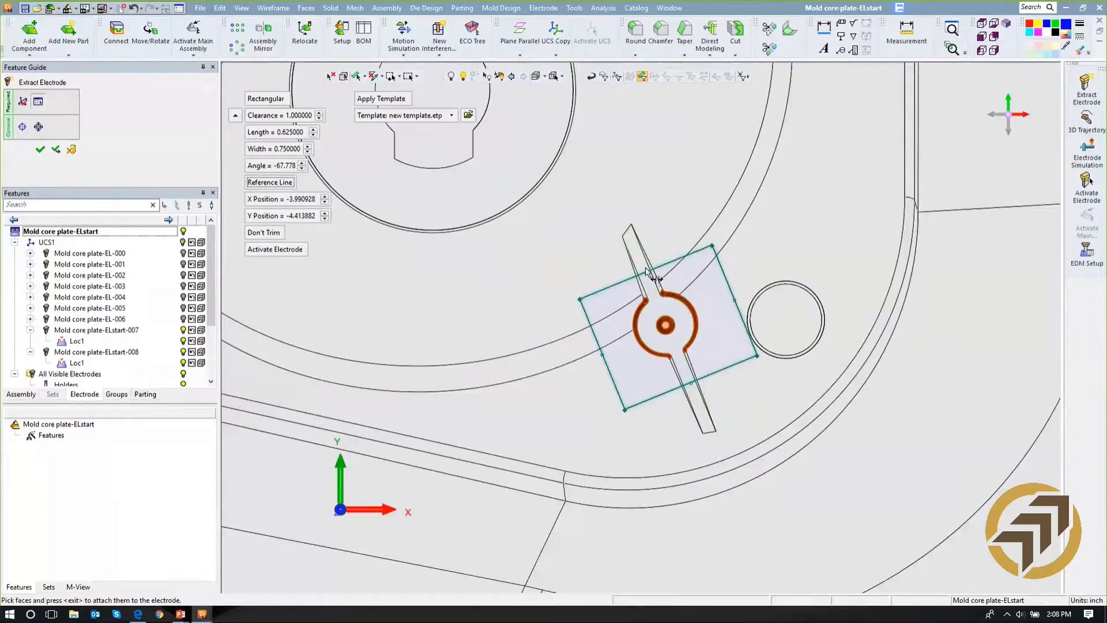
{"action": "left_click_drag", "start_coordinate": [648, 275], "coordinate": [628, 214]}
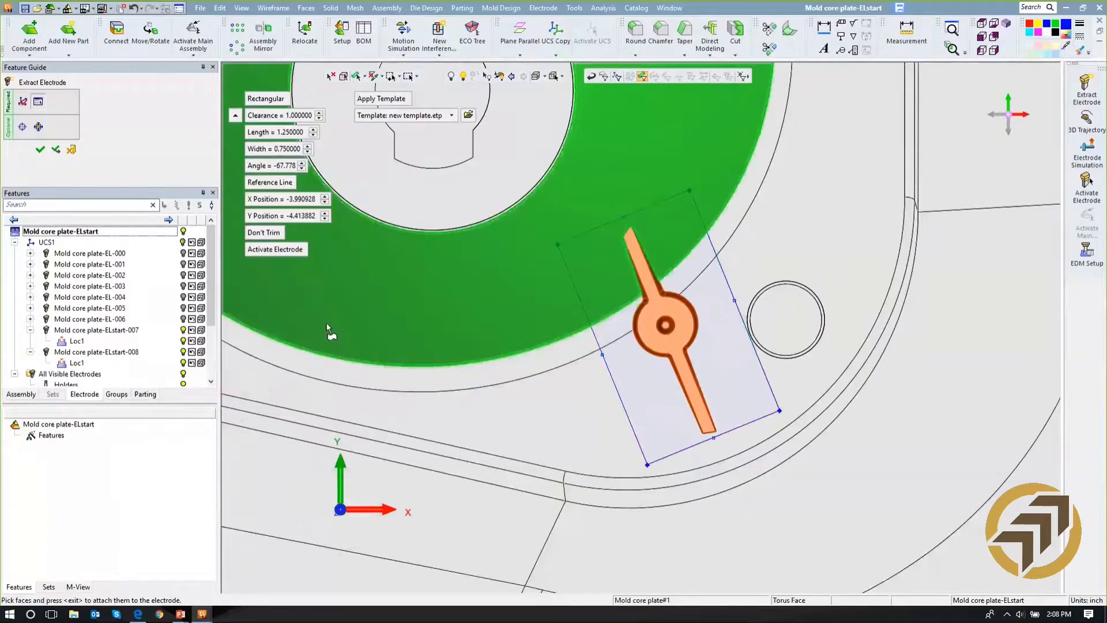
{"action": "middle_click", "coordinate": [347, 302]}
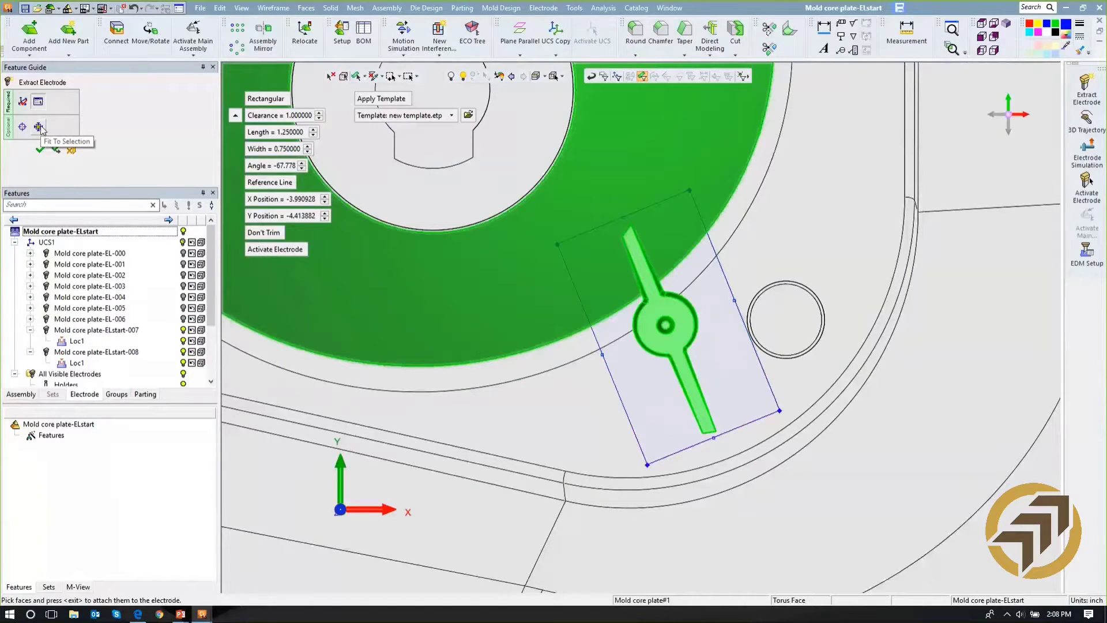
- Fit the boundary to the selected rib faces and create the electrode with the new template applied
{"action": "left_click", "coordinate": [39, 127]}
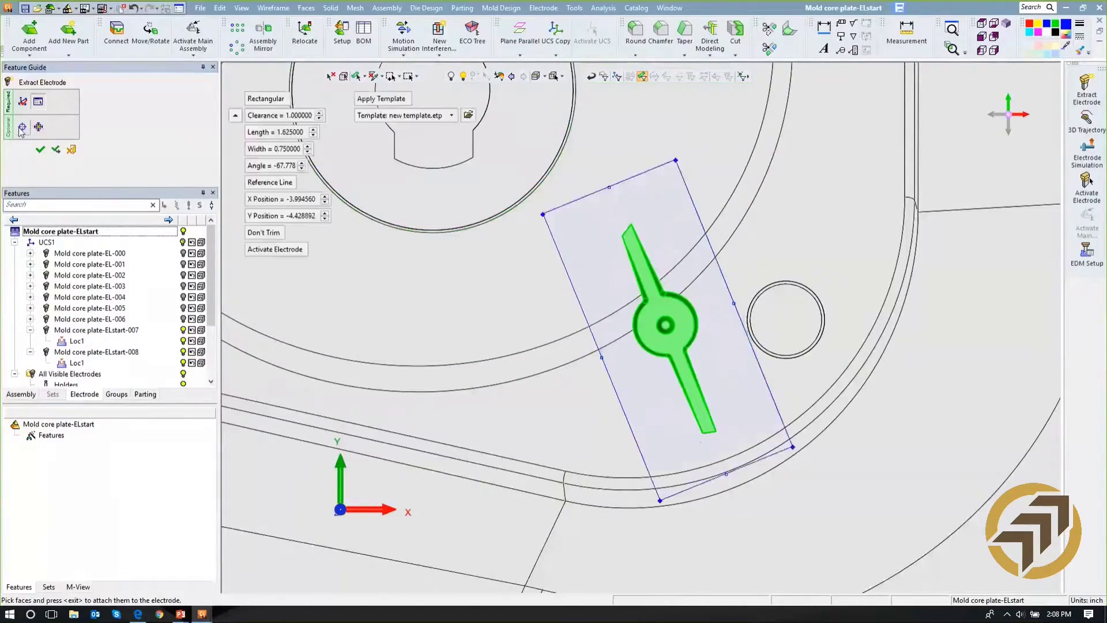
{"action": "left_click", "coordinate": [20, 128]}
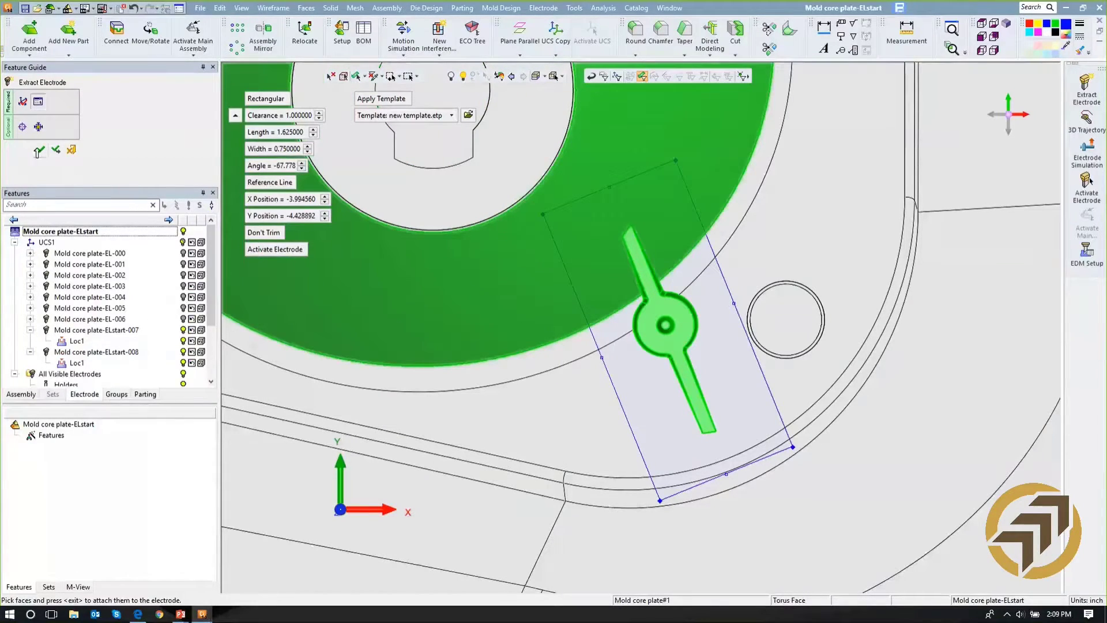
{"action": "left_click", "coordinate": [40, 150]}
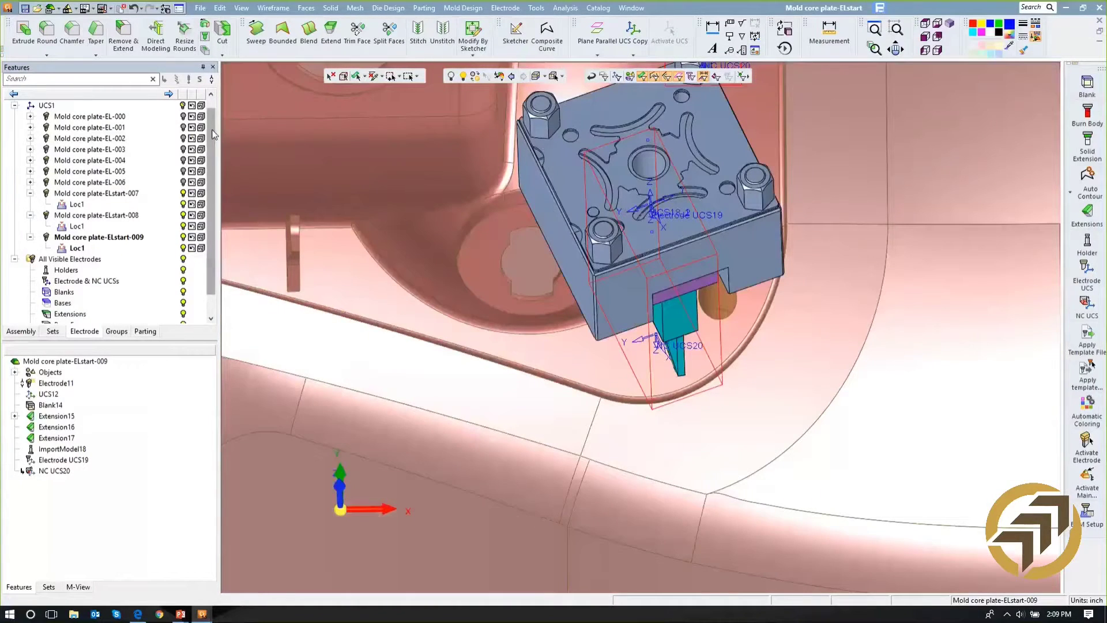
- Hide the core plate assembly and view the slanted rib's electrode from its burning tip
{"action": "scroll", "coordinate": [214, 133], "scroll_direction": "up", "scroll_amount": 1}
{"action": "left_click", "coordinate": [183, 105]}
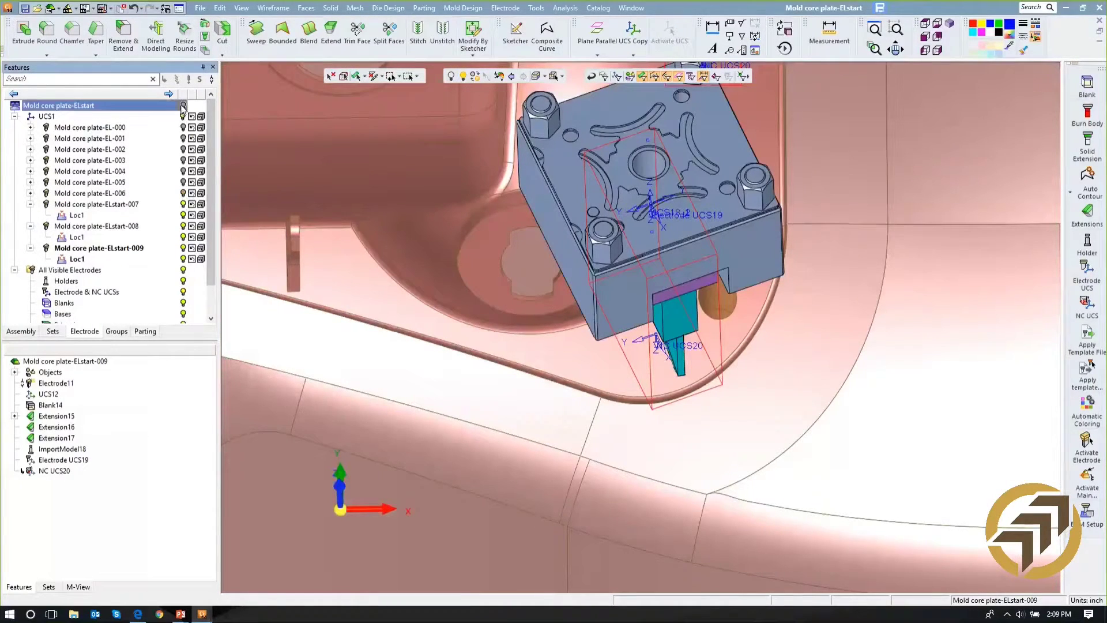
{"action": "left_click_drag", "start_coordinate": [573, 361], "coordinate": [621, 383], "text": "ctrl"}
{"action": "scroll", "coordinate": [620, 384], "scroll_direction": "down", "scroll_amount": 1}
{"action": "scroll", "coordinate": [652, 268], "scroll_direction": "up", "scroll_amount": 5}
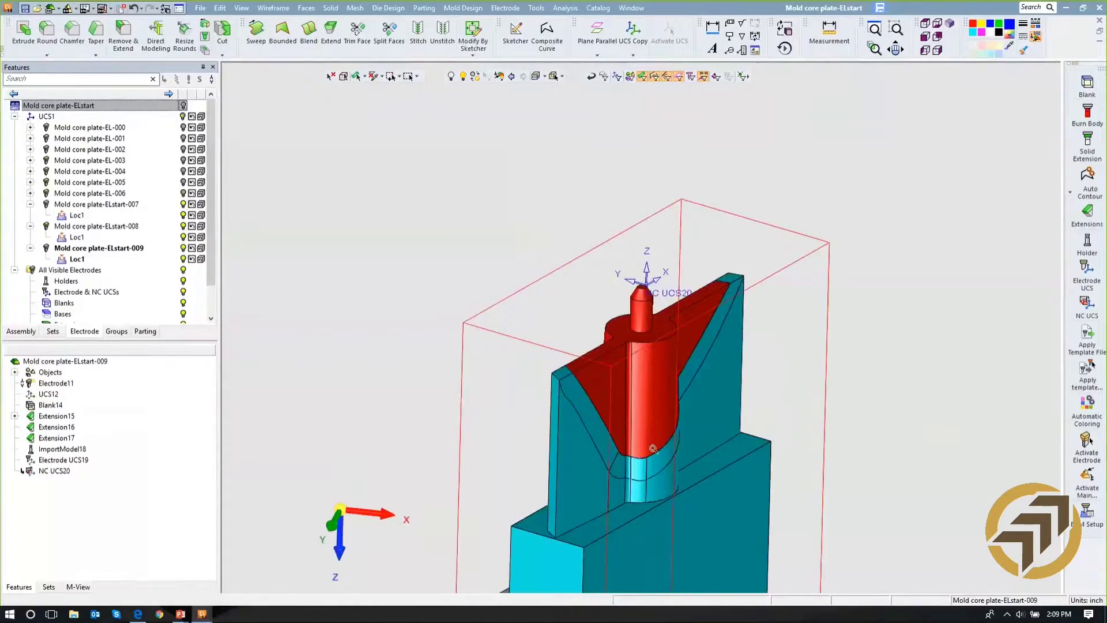
{"action": "scroll", "coordinate": [654, 267], "scroll_direction": "up", "scroll_amount": 1}
{"action": "scroll", "coordinate": [654, 267], "scroll_direction": "up", "scroll_amount": 1}
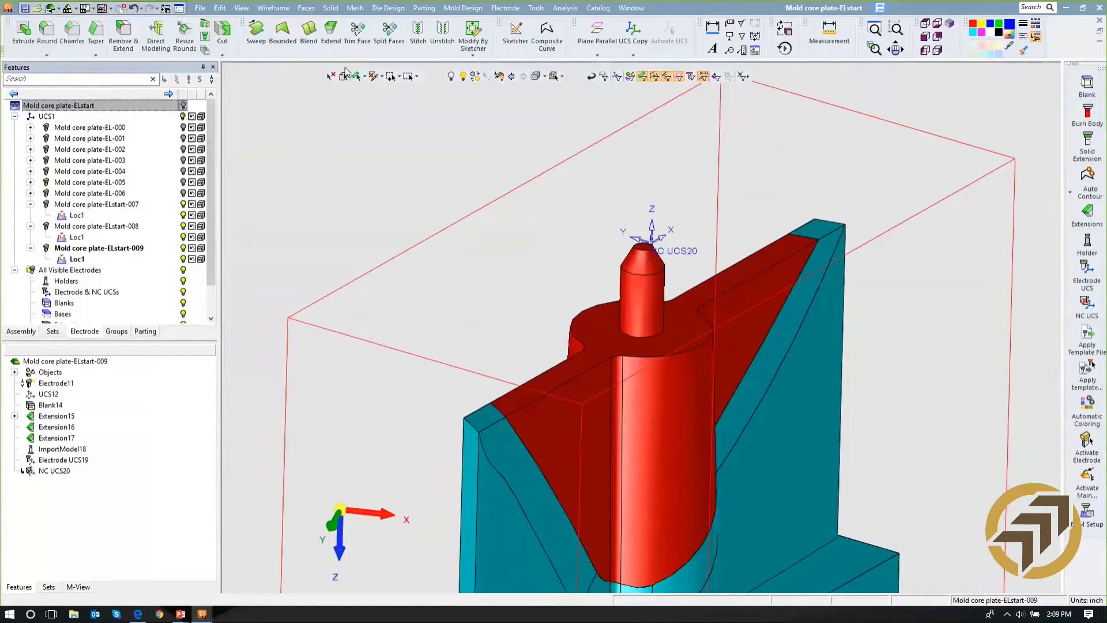
- Remove the small chamfered pin from the tip of the slanted rib's electrode using Remove & Extend
{"action": "left_click", "coordinate": [330, 8]}
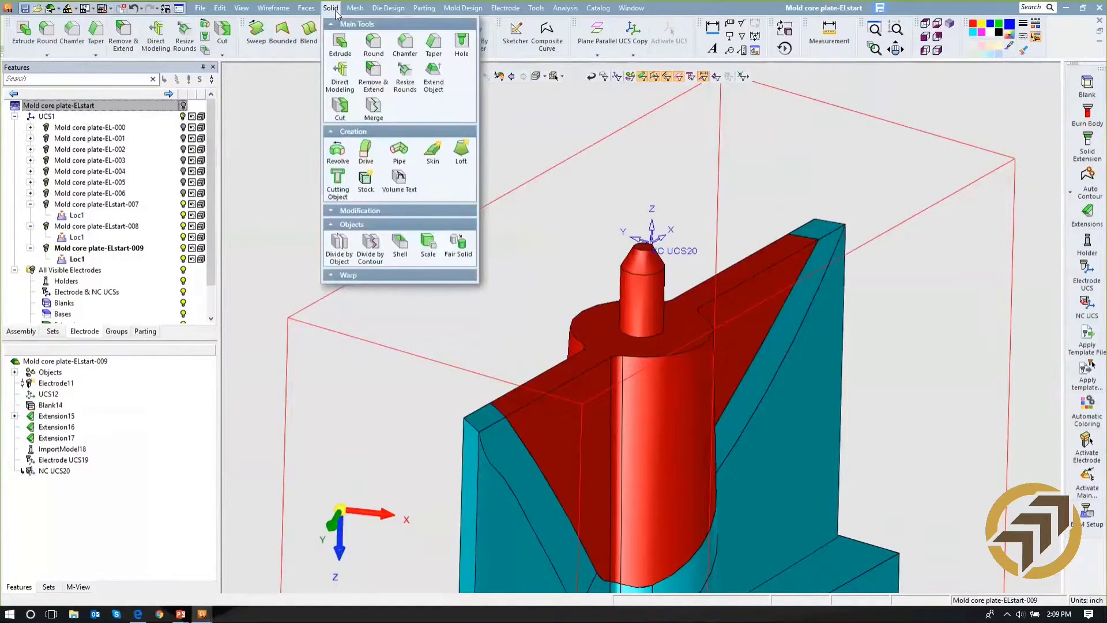
{"action": "left_click", "coordinate": [379, 73]}
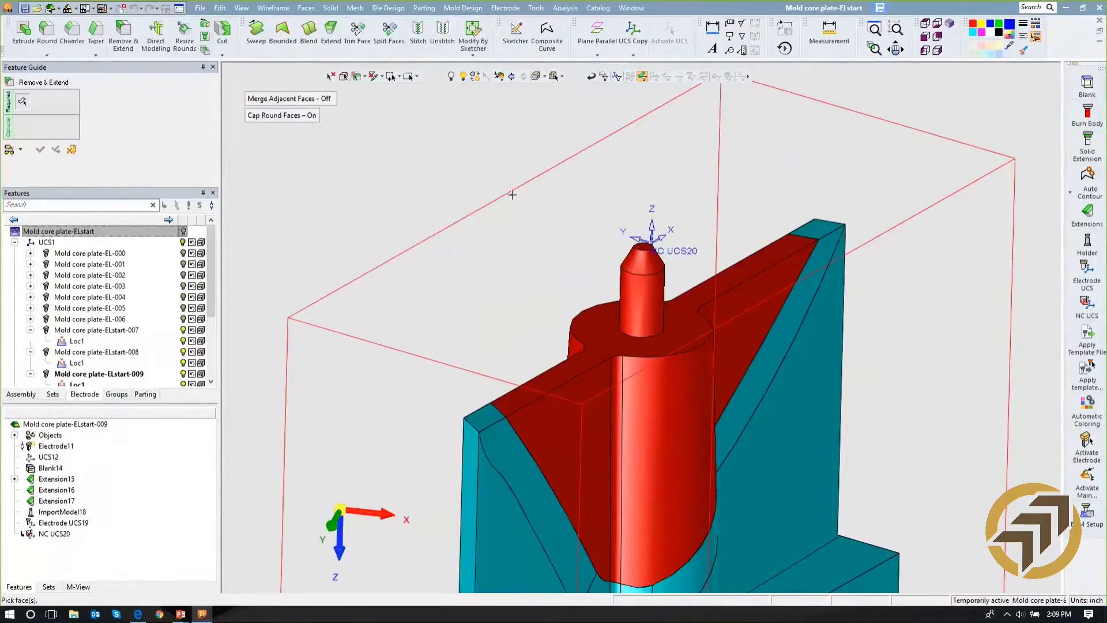
{"action": "left_click", "coordinate": [636, 264]}
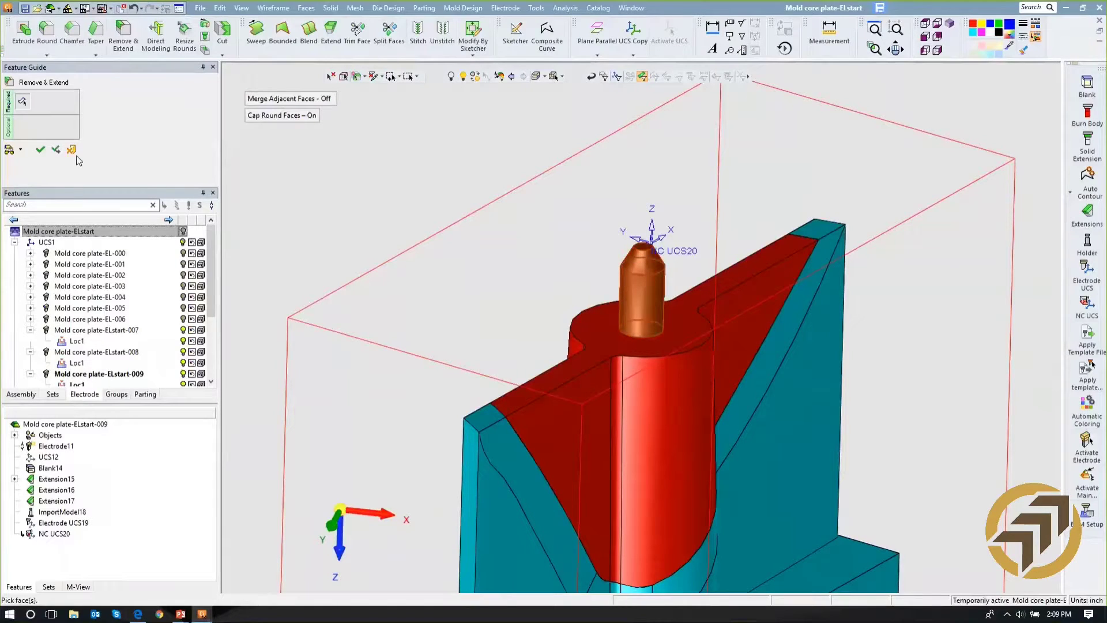
{"action": "left_click", "coordinate": [40, 149]}
- Re-fit the height of the electrode's blank to the shortened electrode geometry
{"action": "middle_click_drag", "start_coordinate": [485, 238], "coordinate": [427, 204]}
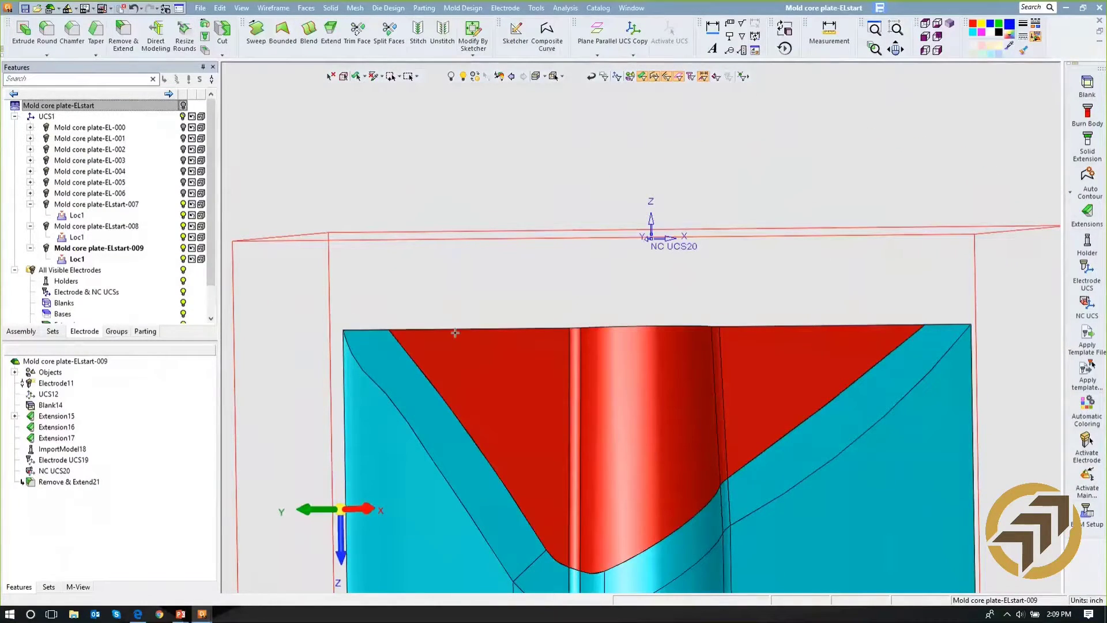
{"action": "middle_click_drag", "start_coordinate": [484, 181], "coordinate": [507, 230]}
{"action": "scroll", "coordinate": [517, 326], "scroll_direction": "down", "scroll_amount": 2}
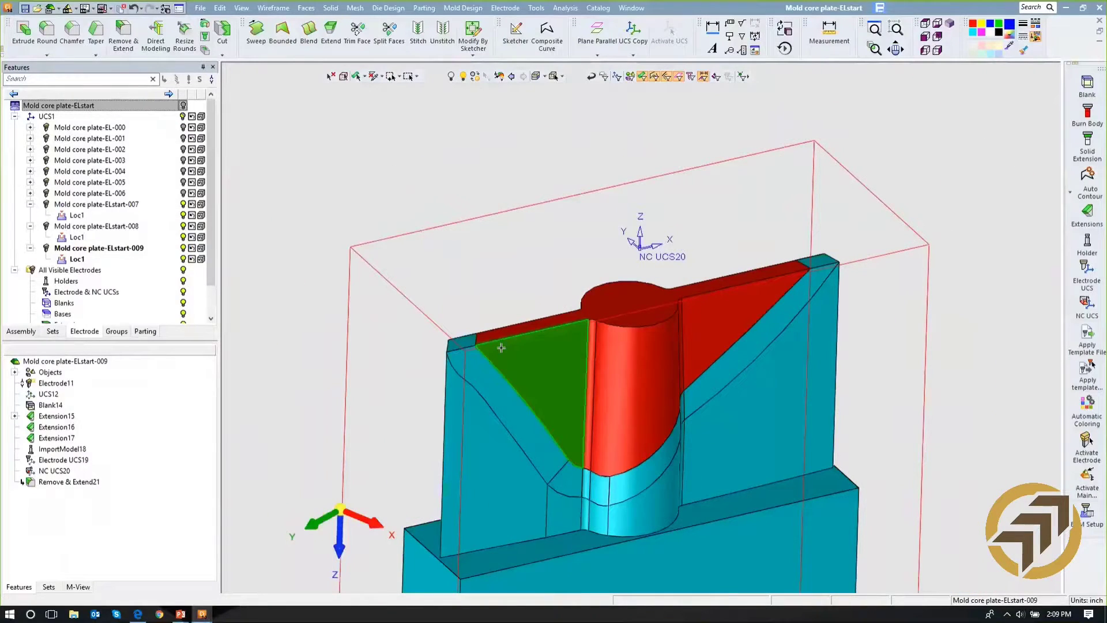
{"action": "left_click", "coordinate": [58, 406]}
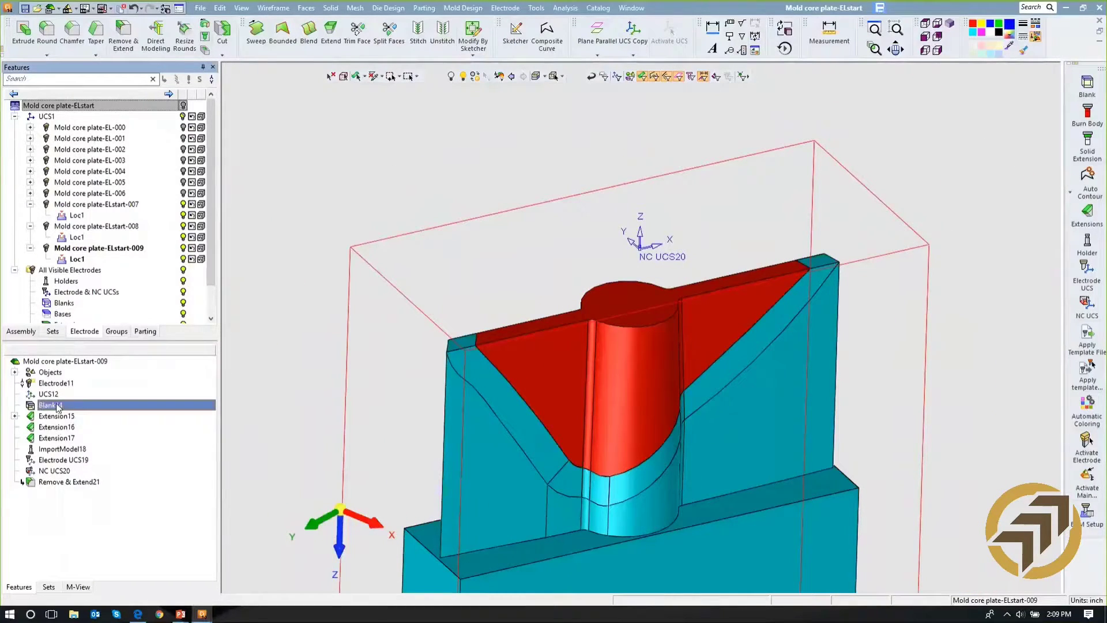
{"action": "right_click", "coordinate": [58, 406]}
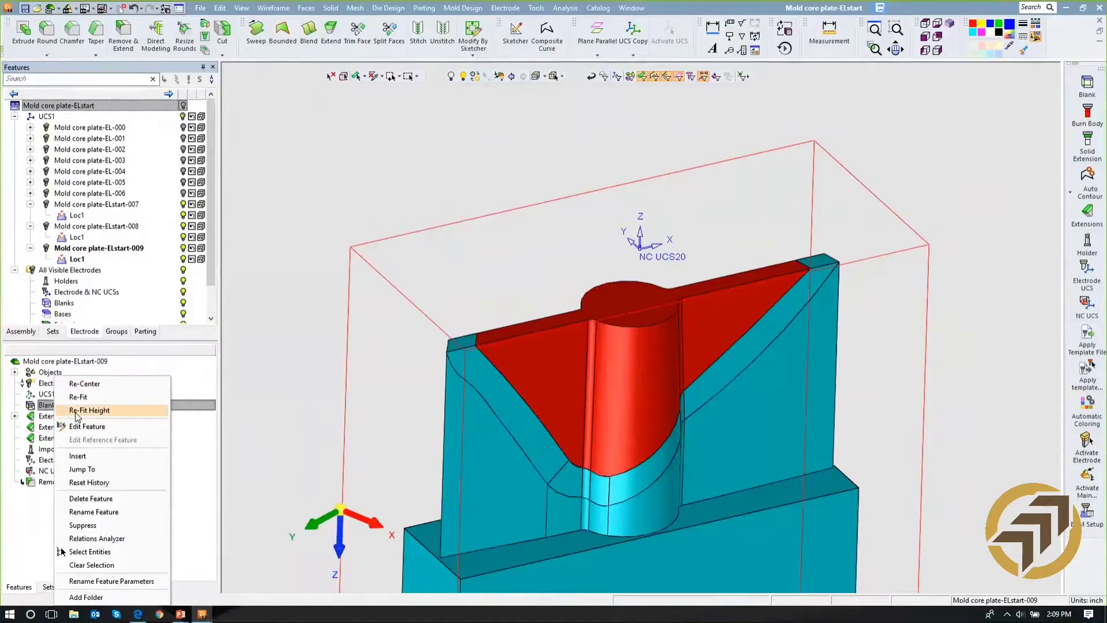
{"action": "left_click", "coordinate": [74, 411]}
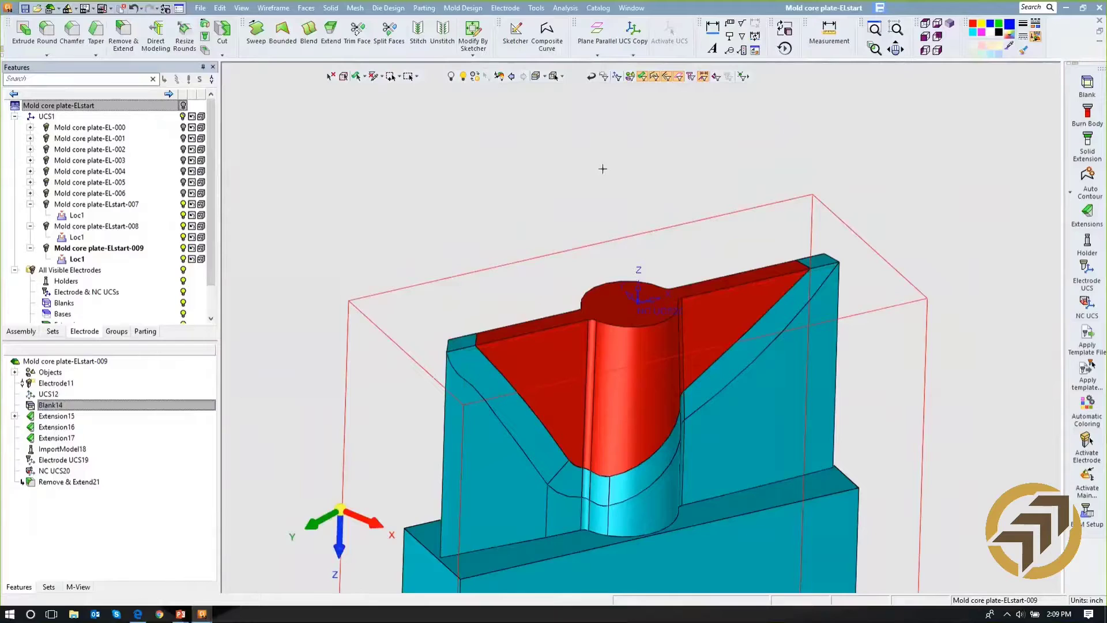
- Show the core plate assembly again and view the lower end of the cavity from above
{"action": "scroll", "coordinate": [585, 294], "scroll_direction": "down", "scroll_amount": 2}
{"action": "middle_click_drag", "start_coordinate": [582, 282], "coordinate": [570, 219], "text": "ctrl"}
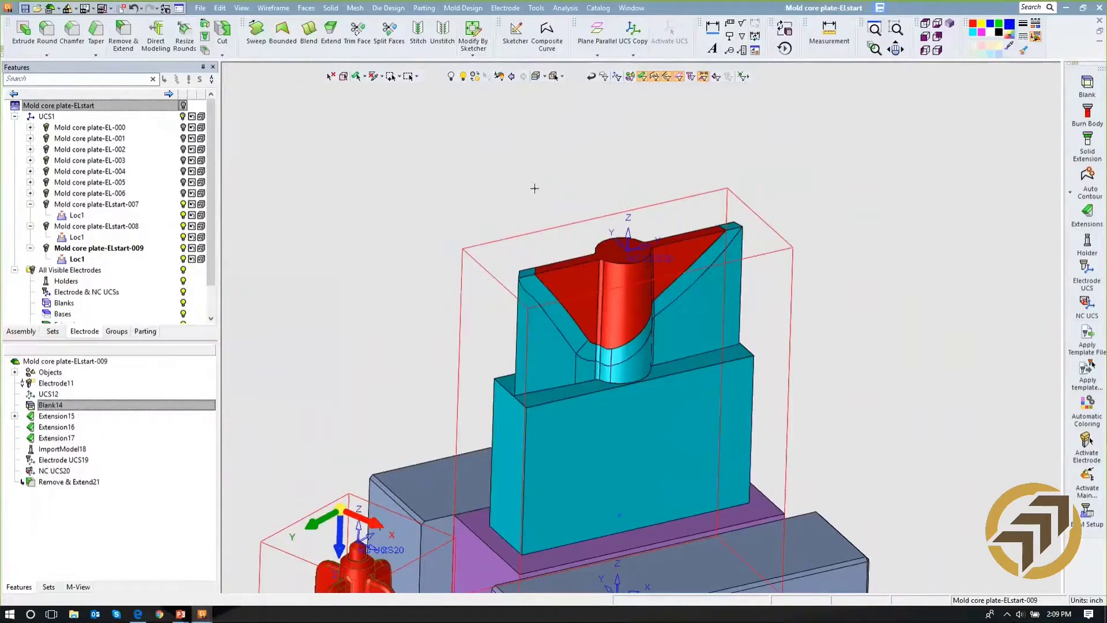
{"action": "scroll", "coordinate": [534, 188], "scroll_direction": "down", "scroll_amount": 3}
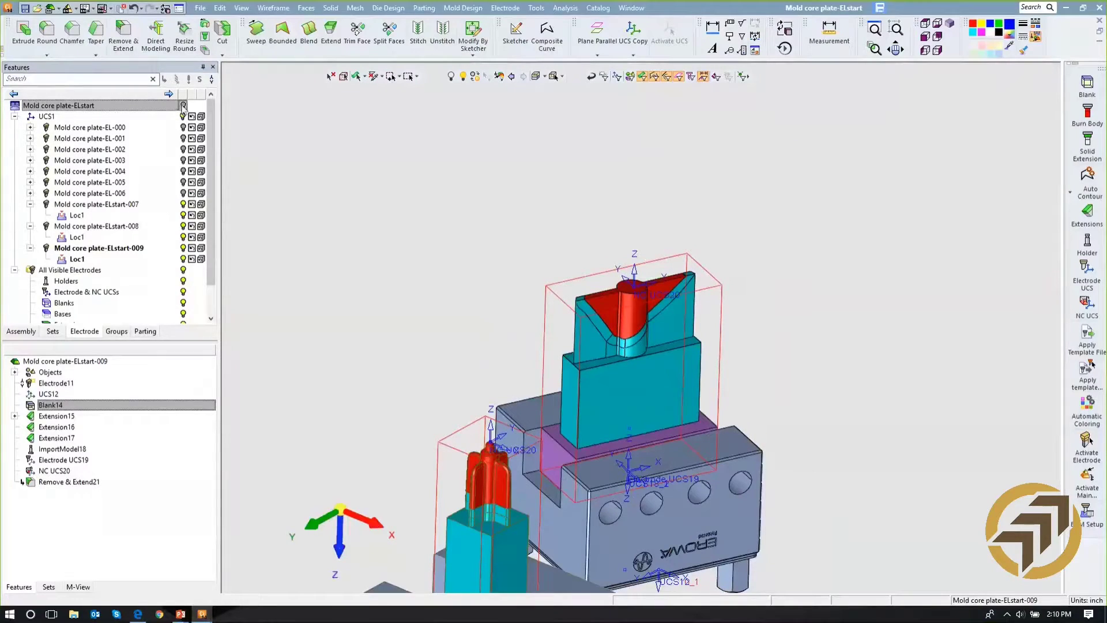
{"action": "left_click", "coordinate": [184, 106]}
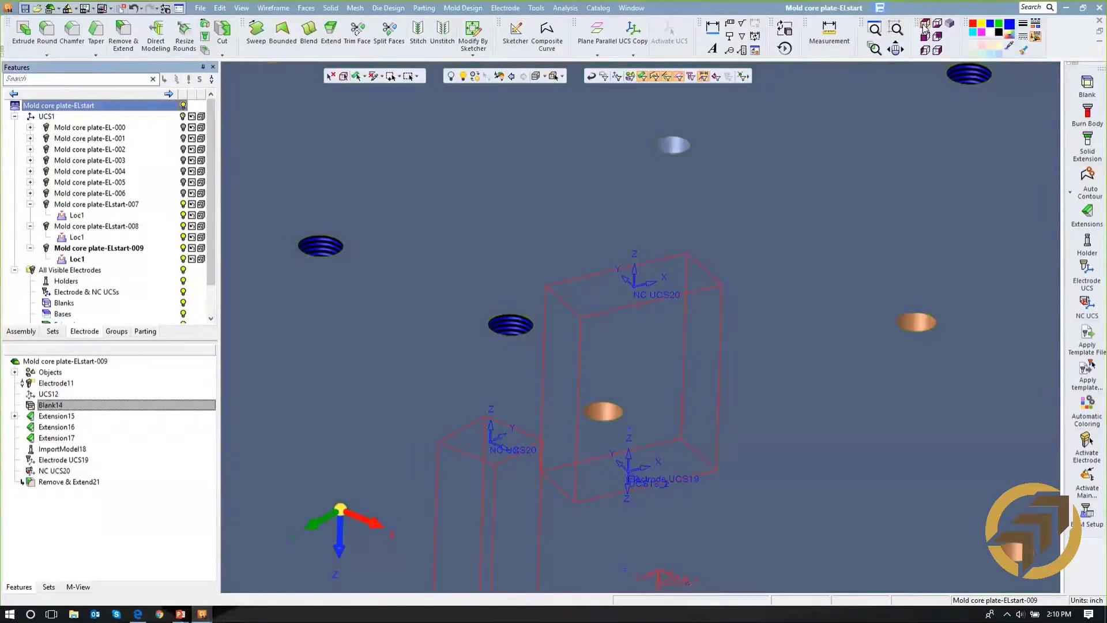
{"action": "left_click", "coordinate": [925, 24]}
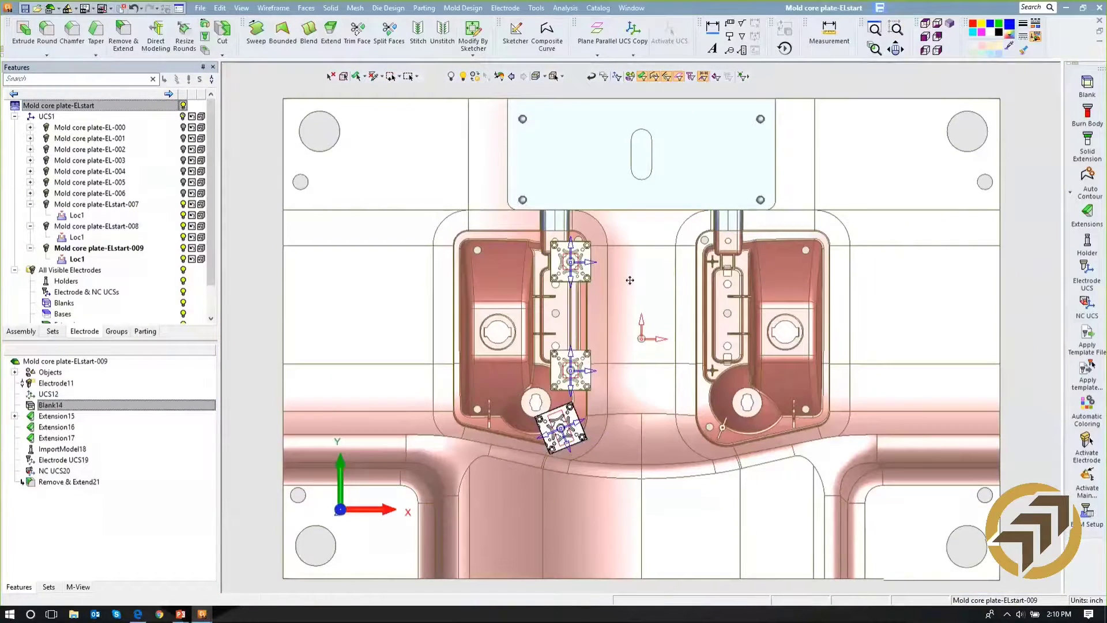
{"action": "middle_click_drag", "start_coordinate": [631, 280], "coordinate": [647, 194], "text": "ctrl"}
{"action": "right_click_drag", "start_coordinate": [646, 194], "coordinate": [630, 154], "text": "ctrl"}
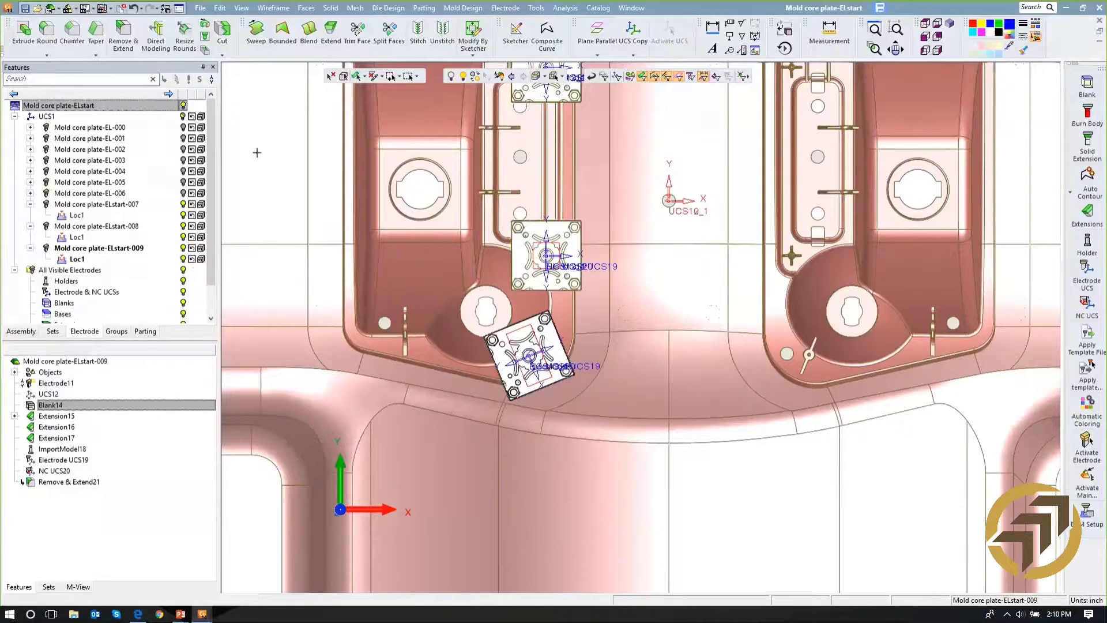
- Activate the main assembly and hide electrodes 007, 008 and 009 to expose the slanted rib pocket
{"action": "double_click", "coordinate": [128, 109]}
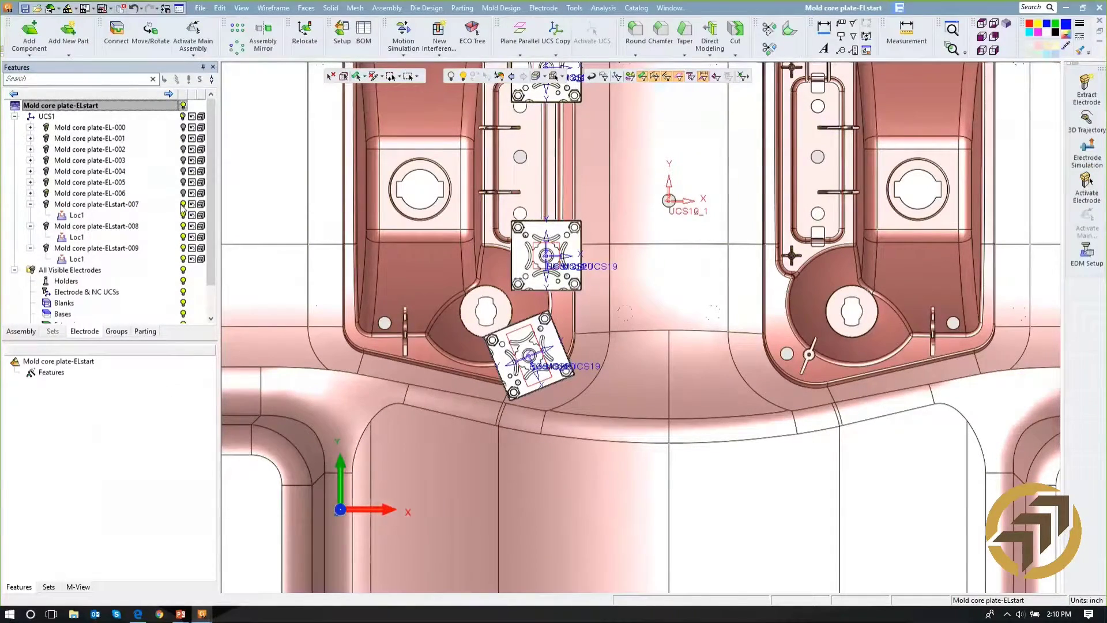
{"action": "left_click", "coordinate": [183, 226]}
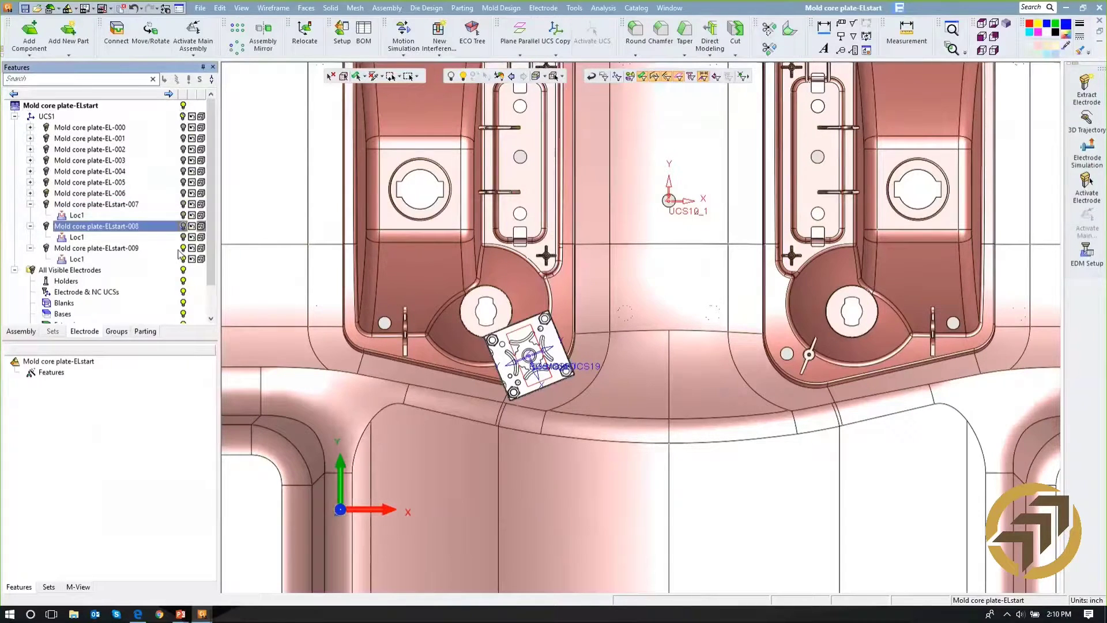
{"action": "left_click", "coordinate": [183, 248]}
{"action": "middle_click_drag", "start_coordinate": [567, 373], "coordinate": [689, 356]}
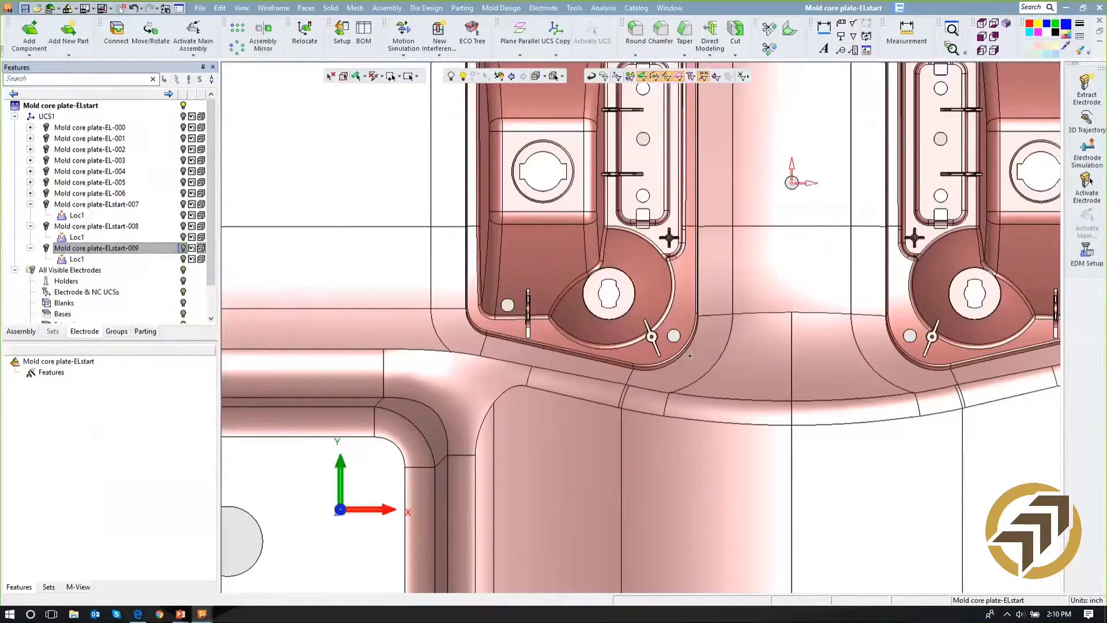
{"action": "scroll", "coordinate": [690, 356], "scroll_direction": "up", "scroll_amount": 8}
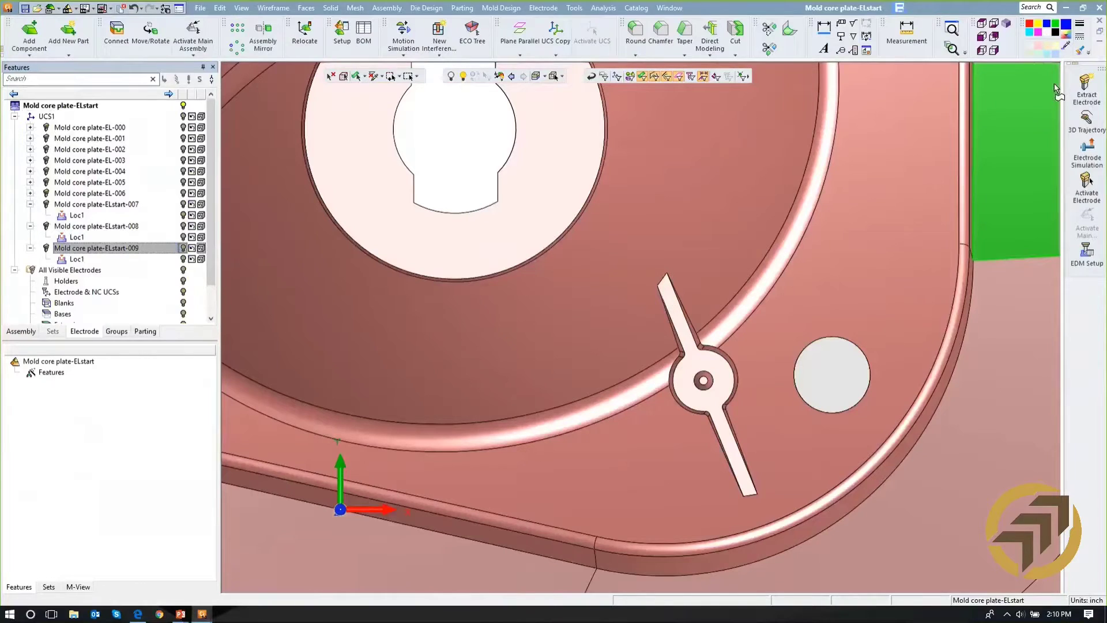
- Start extracting an electrode at the slanted rib's centre, keeping only the small central pin hole's faces selected
{"action": "left_click", "coordinate": [1086, 89]}
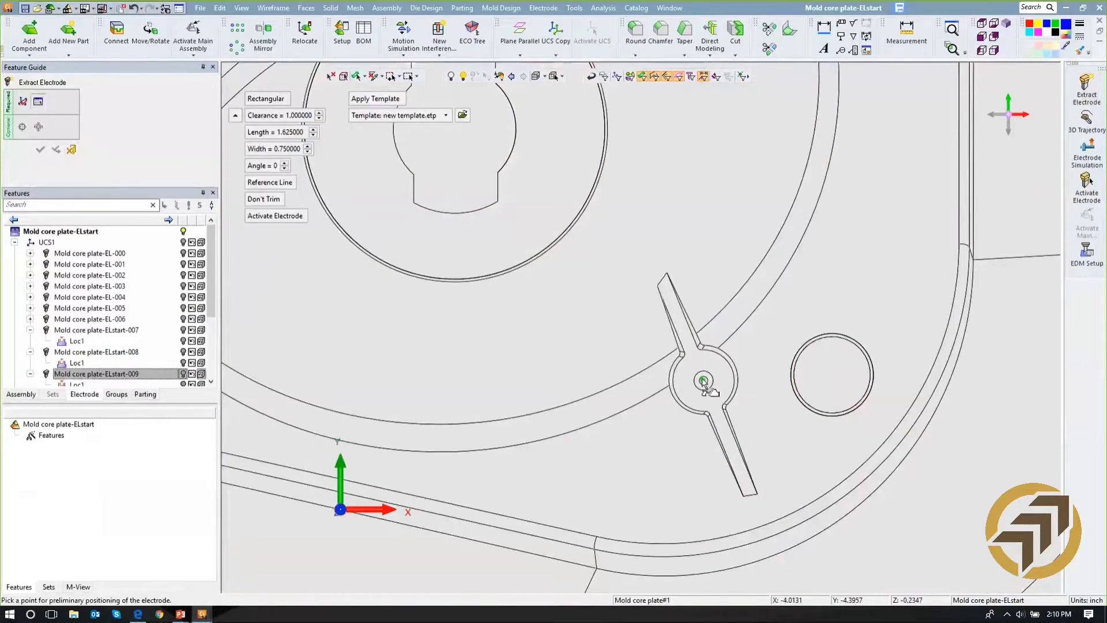
{"action": "left_click", "coordinate": [703, 381]}
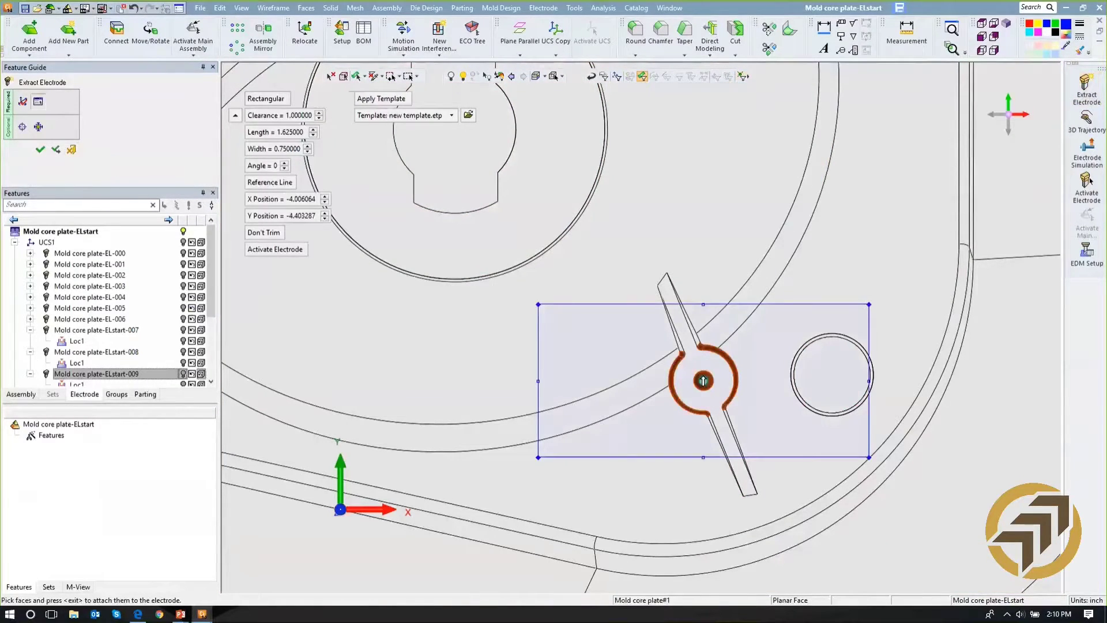
{"action": "left_click_drag", "start_coordinate": [664, 345], "coordinate": [740, 438]}
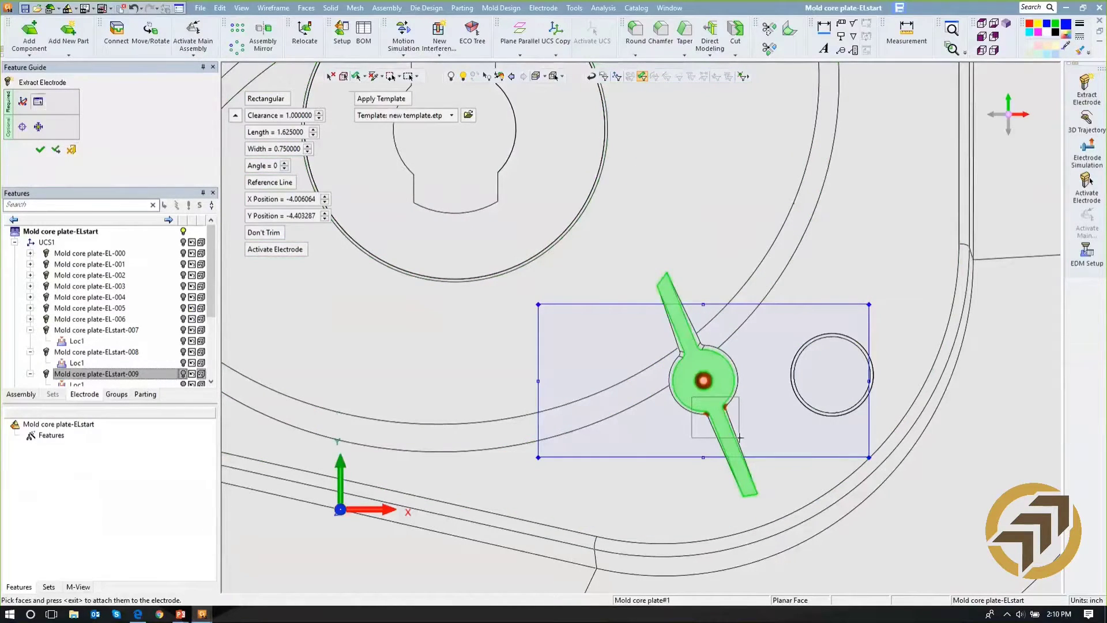
{"action": "scroll", "coordinate": [683, 309], "scroll_direction": "up", "scroll_amount": 2}
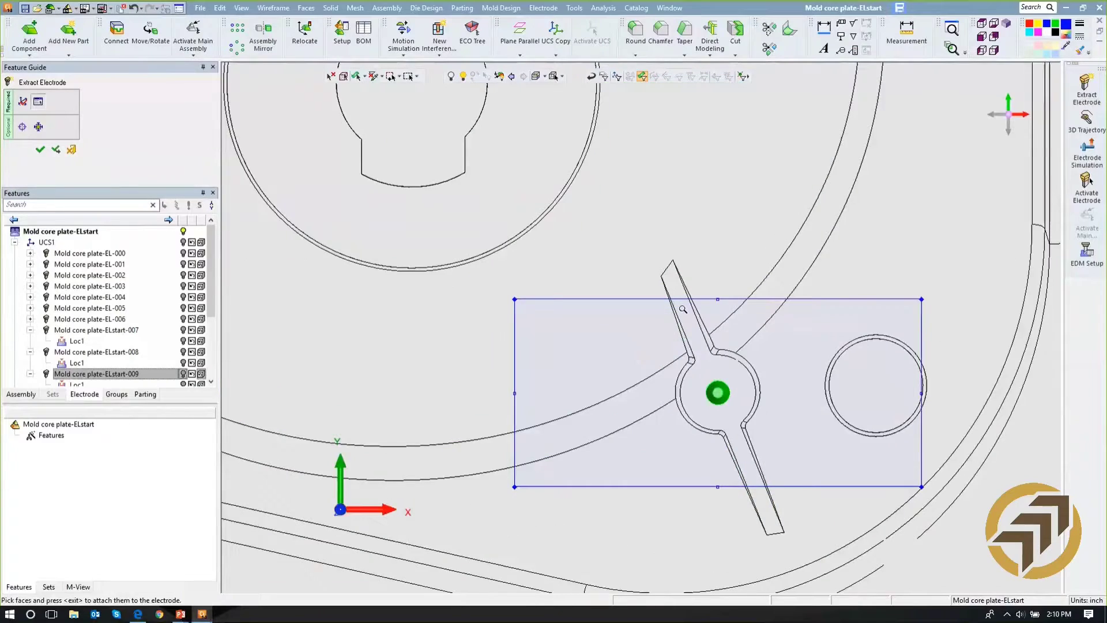
{"action": "scroll", "coordinate": [683, 309], "scroll_direction": "up", "scroll_amount": 1}
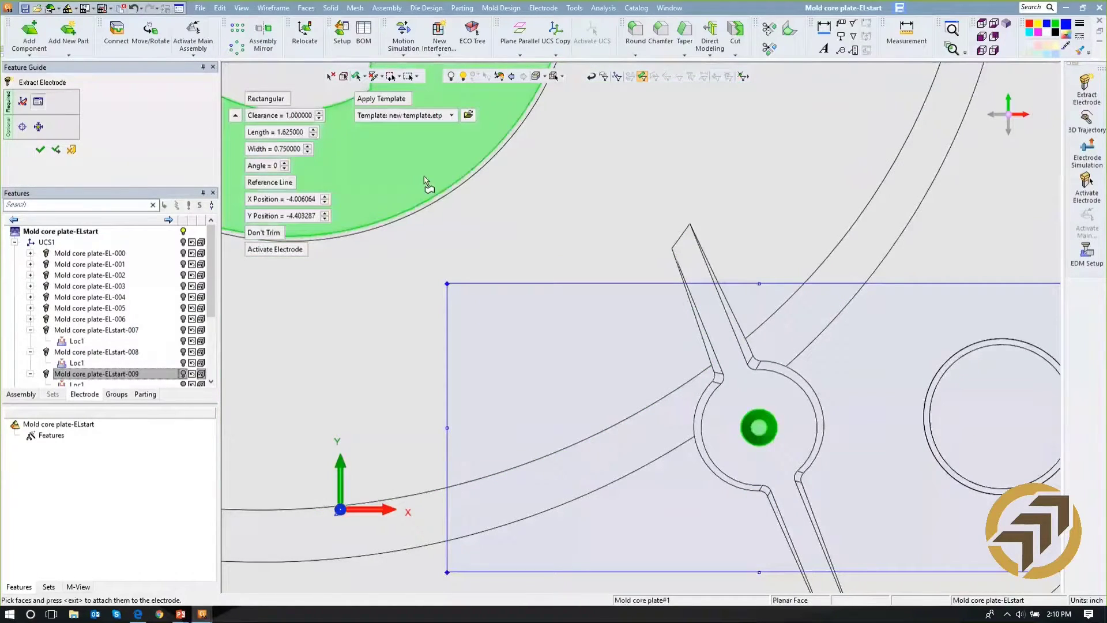
- Fit the boundary to the pin hole at 0.5 by 0.5 and create the electrode with the new template
{"action": "left_click", "coordinate": [39, 126]}
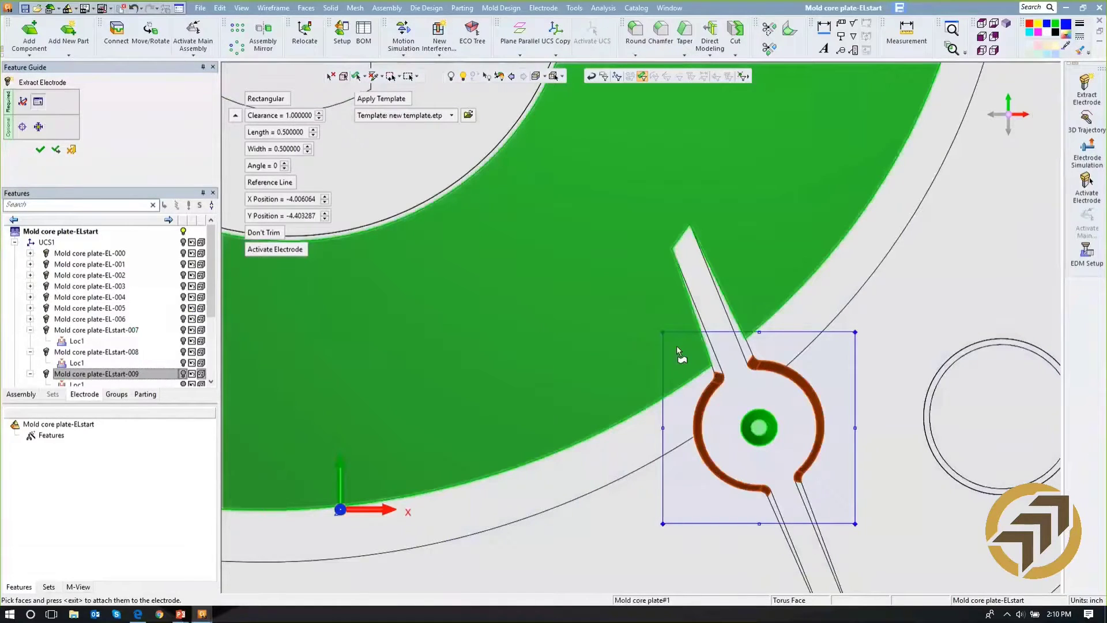
{"action": "left_click", "coordinate": [517, 413]}
{"action": "left_click", "coordinate": [40, 150]}
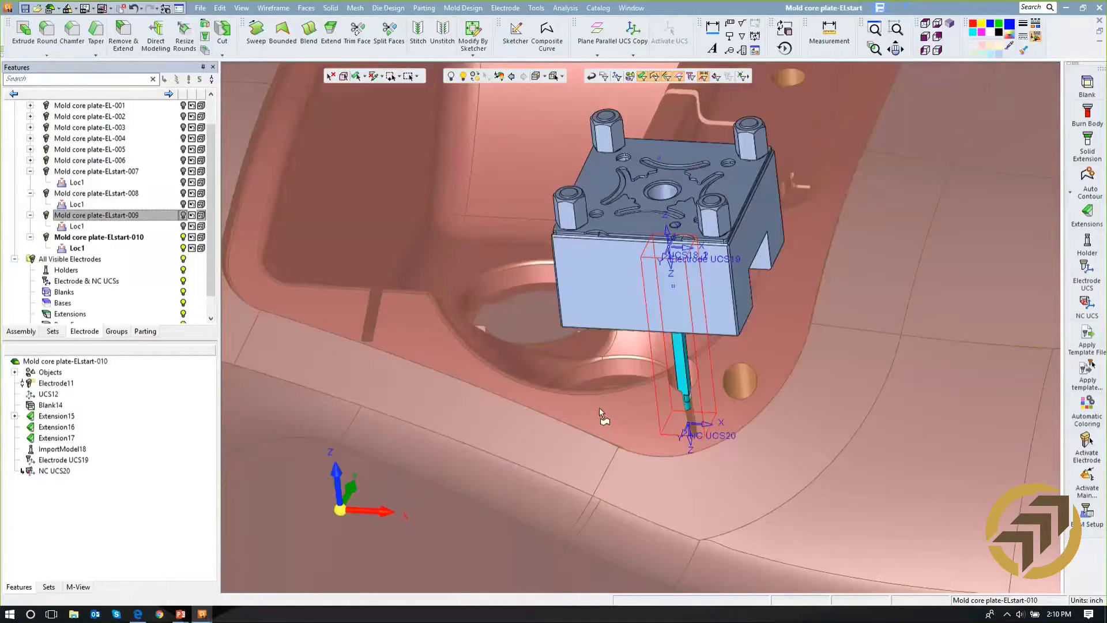
- Examine from several angles how the new pin electrode and its holder sit in the slanted rib pocket
{"action": "scroll", "coordinate": [600, 407], "scroll_direction": "up", "scroll_amount": 5}
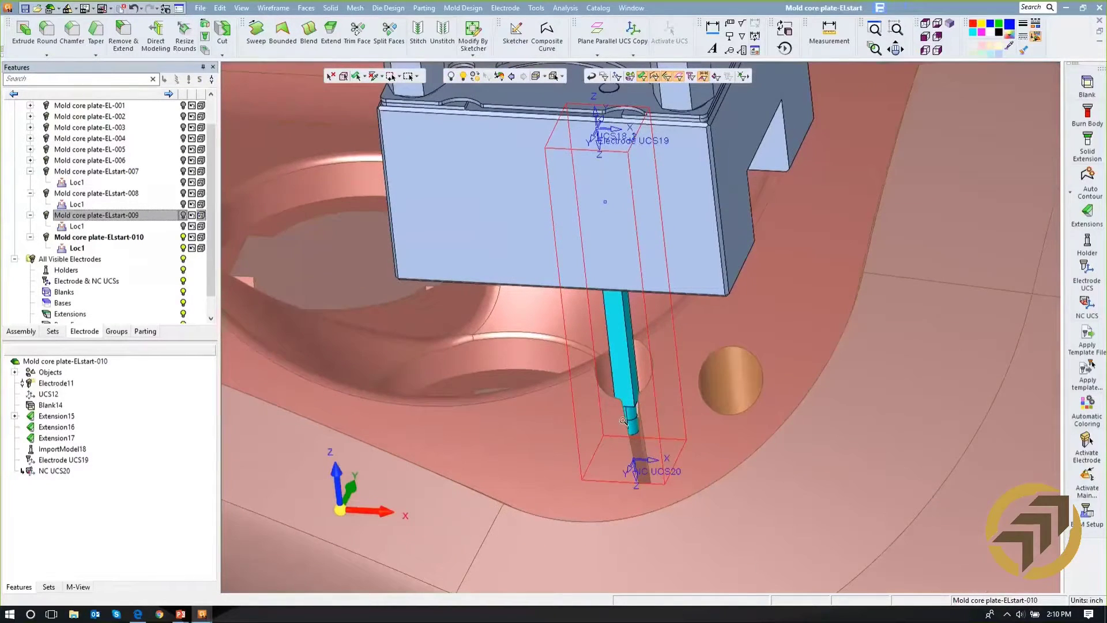
{"action": "right_click_drag", "start_coordinate": [623, 421], "coordinate": [622, 359], "text": "ctrl"}
{"action": "left_click_drag", "start_coordinate": [636, 380], "coordinate": [706, 358], "text": "ctrl"}
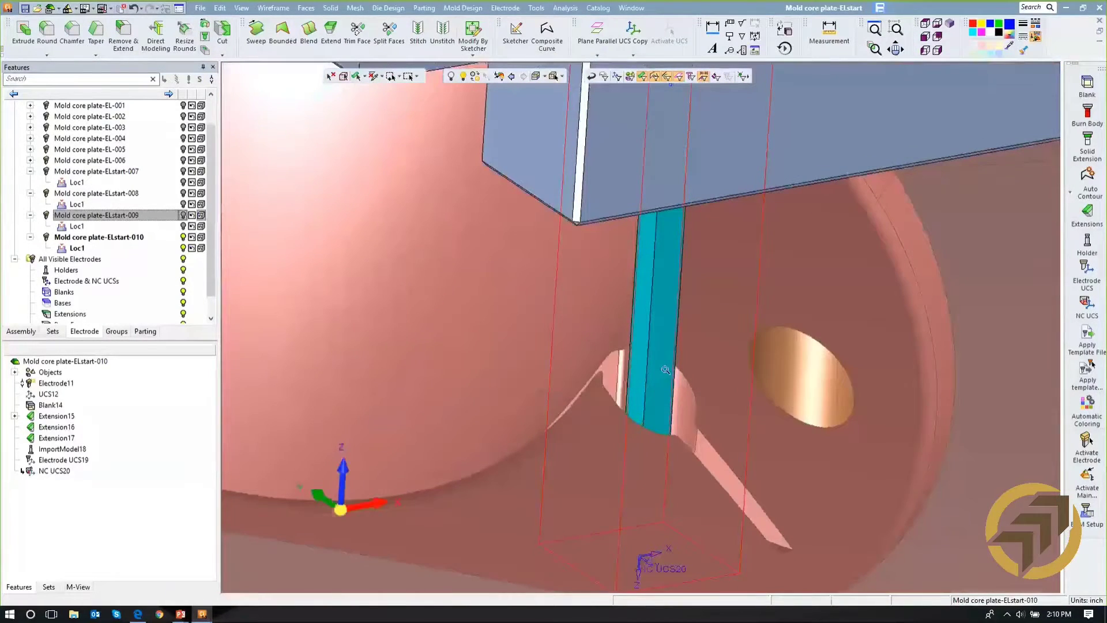
{"action": "right_click_drag", "start_coordinate": [666, 370], "coordinate": [646, 542], "text": "ctrl"}
{"action": "right_click_drag", "start_coordinate": [615, 328], "coordinate": [595, 586], "text": "ctrl"}
{"action": "middle_click_drag", "start_coordinate": [554, 295], "coordinate": [642, 401], "text": "ctrl"}
{"action": "left_click_drag", "start_coordinate": [640, 403], "coordinate": [588, 386], "text": "ctrl"}
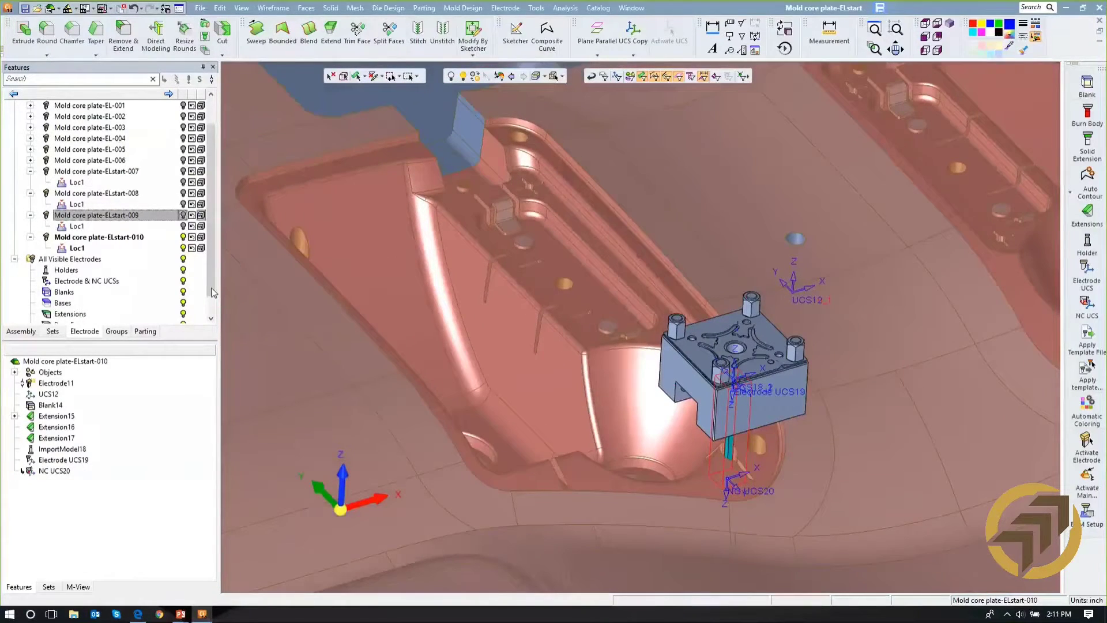
- Show the slanted rib's electrode 009 again together with the new pin electrode
{"action": "left_click", "coordinate": [183, 217]}
{"action": "left_click_drag", "start_coordinate": [465, 258], "coordinate": [470, 268], "text": "ctrl"}
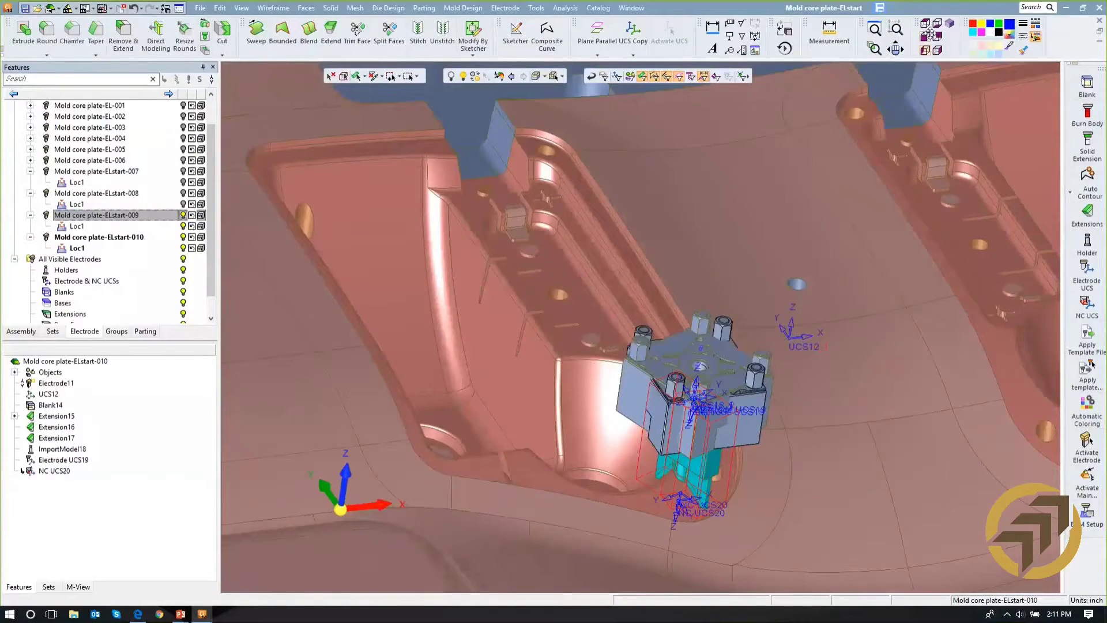
{"action": "left_click_drag", "start_coordinate": [851, 213], "coordinate": [852, 239], "text": "ctrl"}
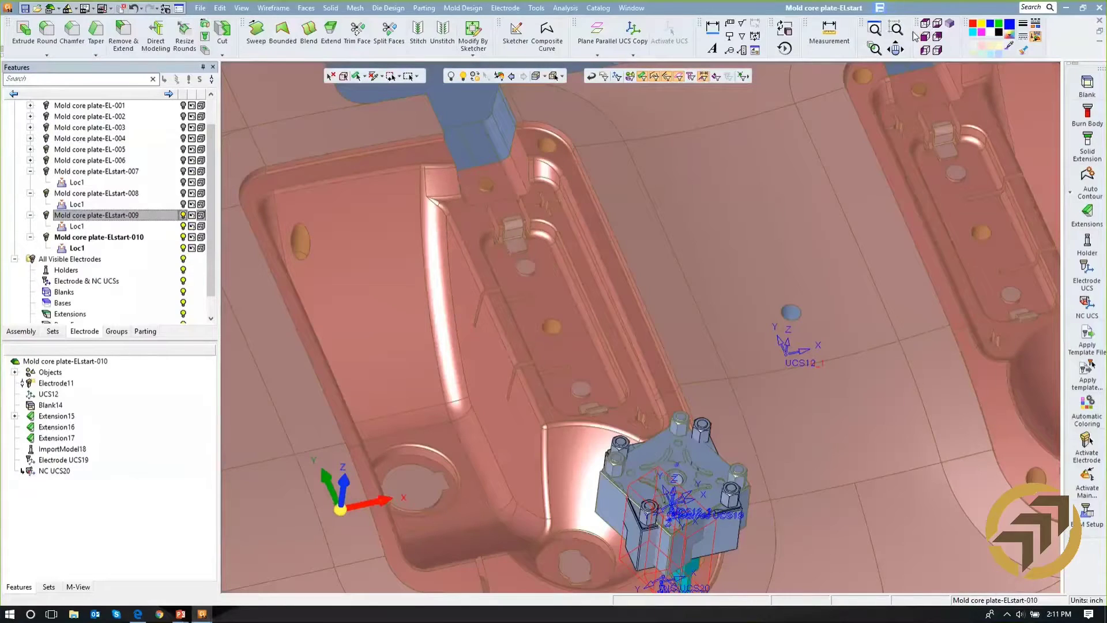
- Return from the pin electrode to the main assembly, Mold core plate-ELstart, ready to work on the two thin parallel ribs
{"action": "left_click", "coordinate": [924, 25]}
{"action": "middle_click_drag", "start_coordinate": [669, 202], "coordinate": [713, 264], "text": "ctrl"}
{"action": "right_click_drag", "start_coordinate": [646, 271], "coordinate": [642, 146], "text": "ctrl"}
{"action": "middle_click_drag", "start_coordinate": [536, 499], "coordinate": [728, 393], "text": "ctrl"}
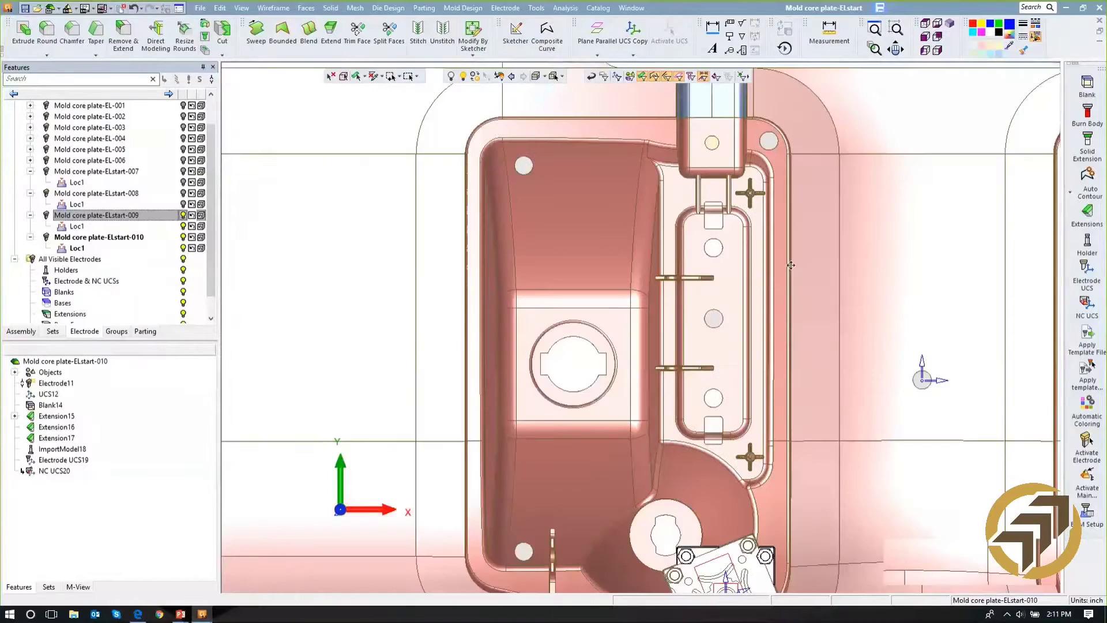
{"action": "right_click_drag", "start_coordinate": [728, 393], "coordinate": [749, 255], "text": "ctrl"}
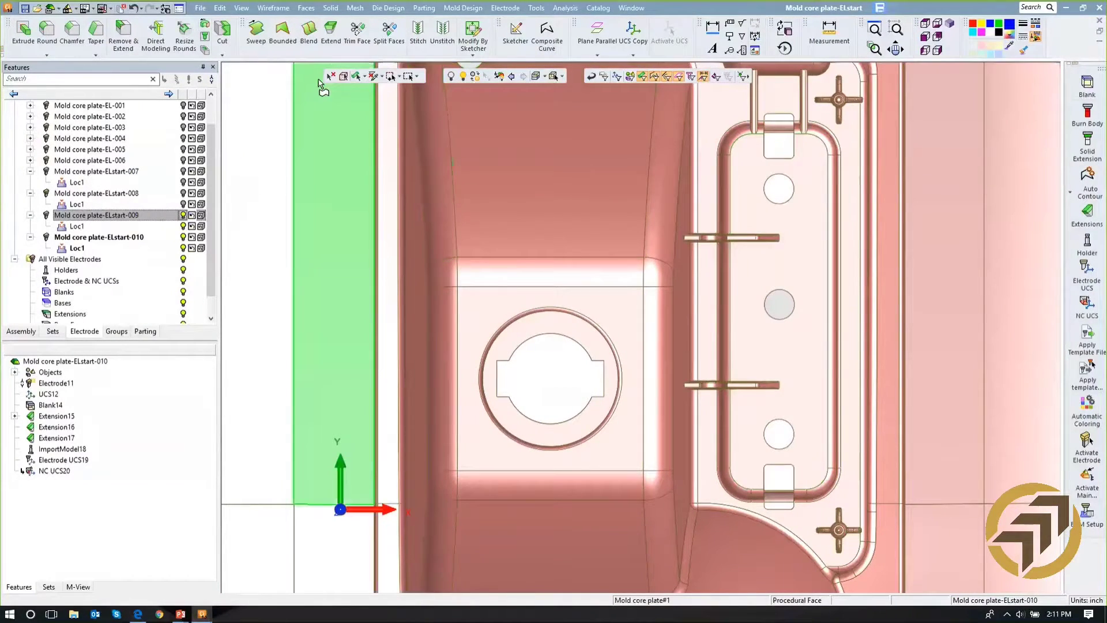
{"action": "left_click", "coordinate": [326, 9]}
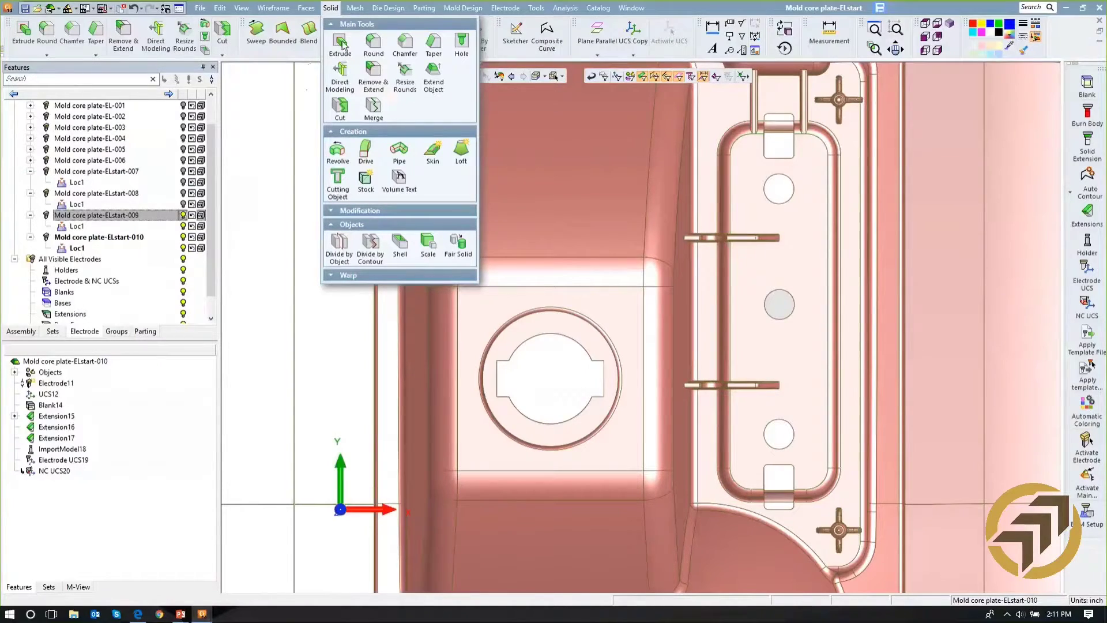
{"action": "middle_click_drag", "start_coordinate": [596, 232], "coordinate": [536, 277], "text": "ctrl"}
{"action": "scroll", "coordinate": [635, 277], "scroll_direction": "up", "scroll_amount": 4}
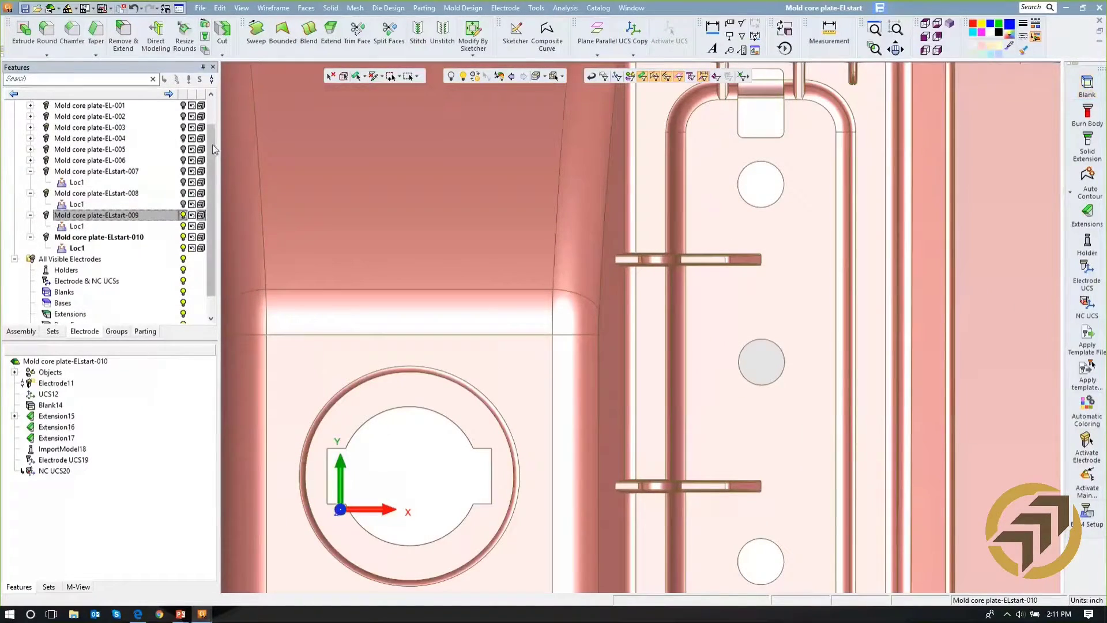
{"action": "scroll", "coordinate": [210, 142], "scroll_direction": "up", "scroll_amount": 1}
{"action": "double_click", "coordinate": [61, 106]}
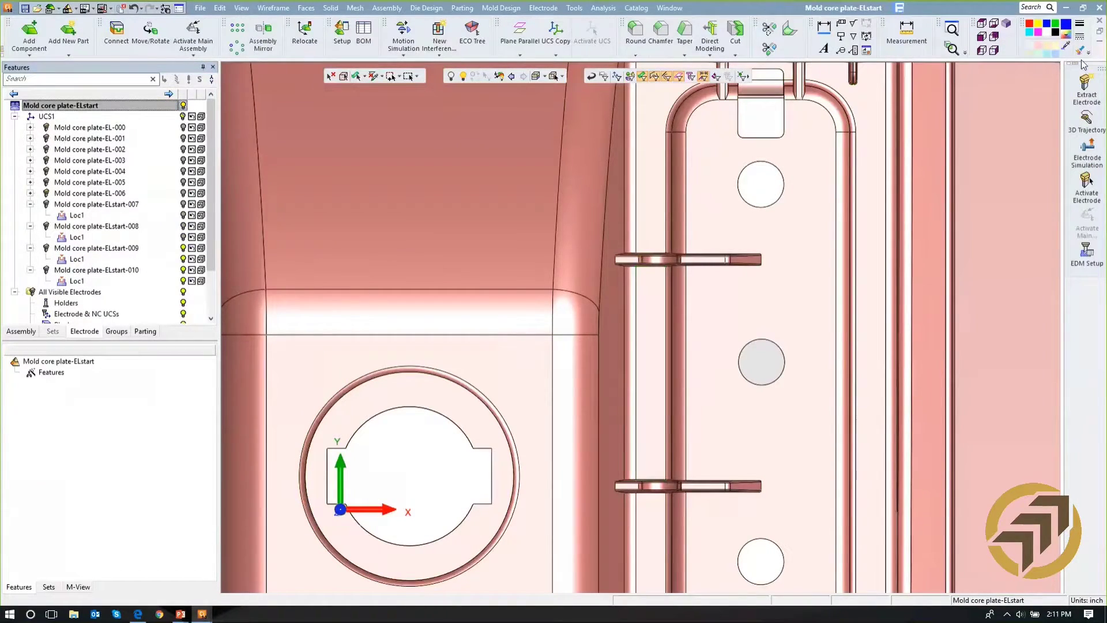
- Extract an electrode from the upper of the two thin ribs, fitting its boundary at 1.625 by 0.625 and using no template
{"action": "left_click", "coordinate": [1086, 93]}
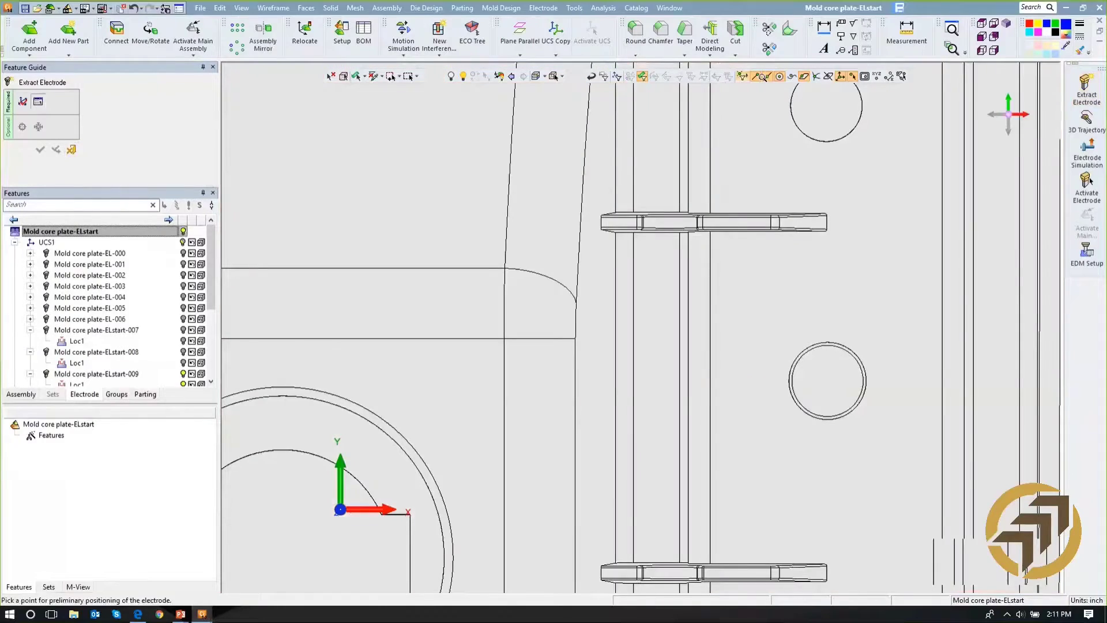
{"action": "left_click", "coordinate": [686, 221]}
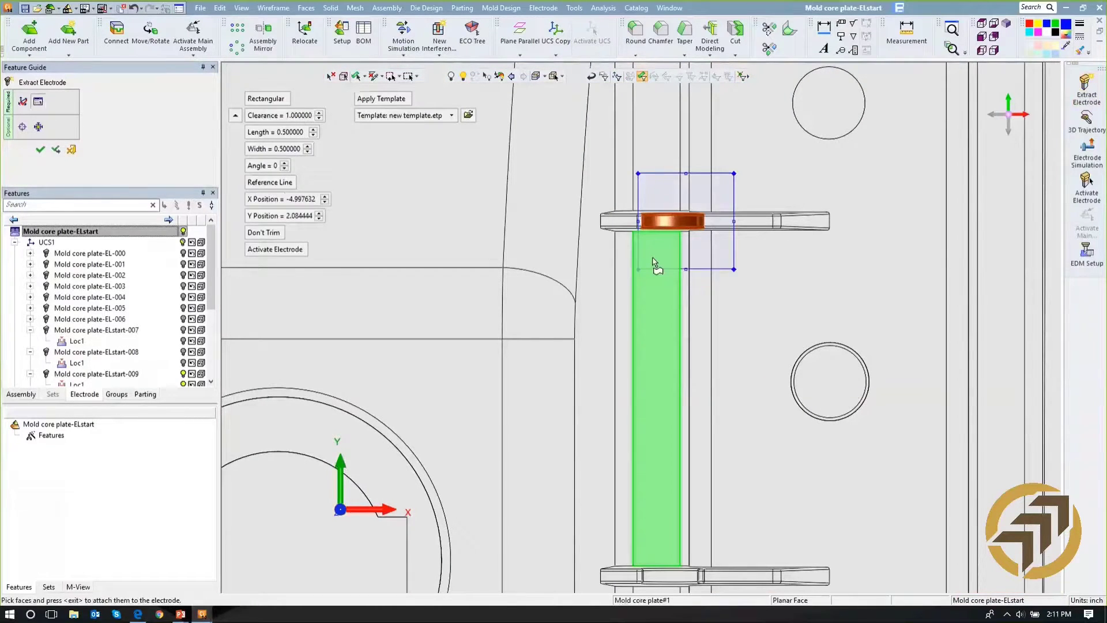
{"action": "left_click_drag", "start_coordinate": [634, 225], "coordinate": [517, 228]}
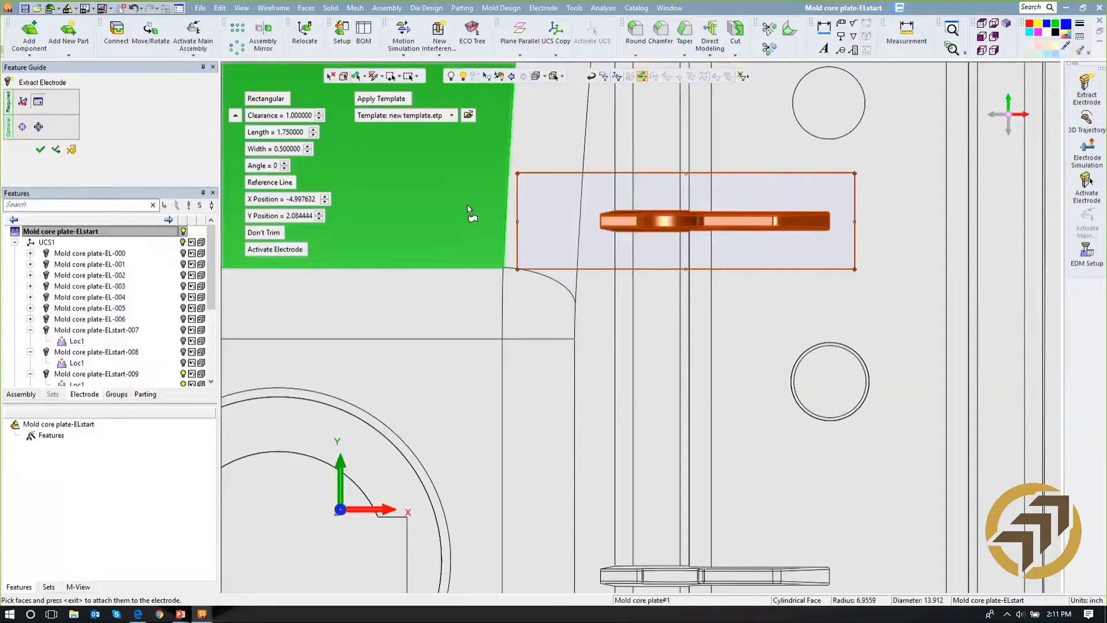
{"action": "left_click", "coordinate": [37, 127]}
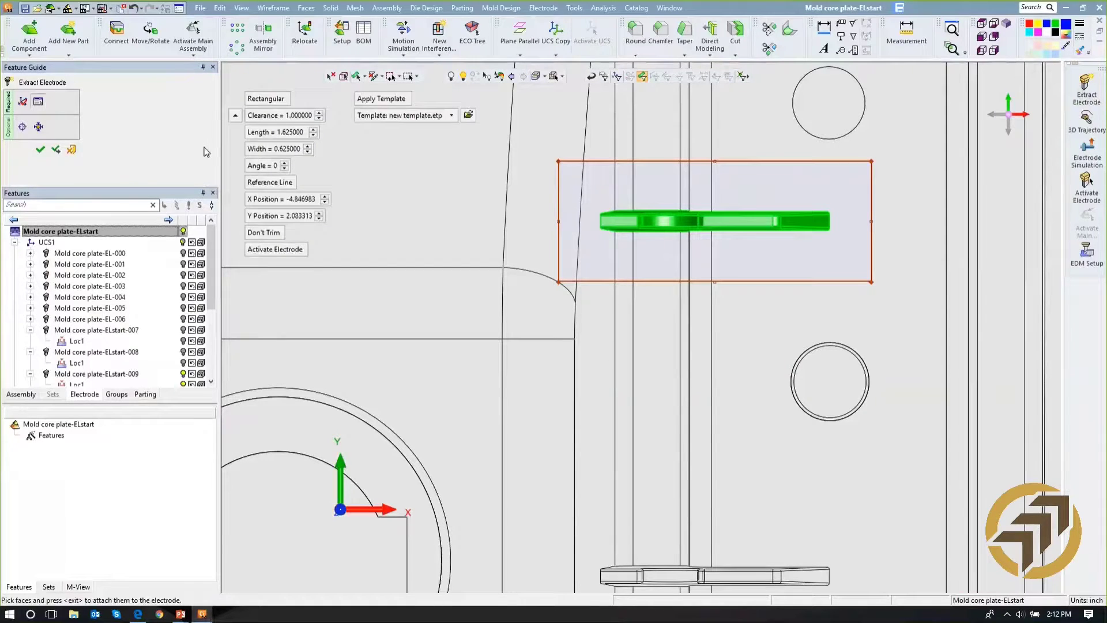
{"action": "left_click", "coordinate": [379, 99]}
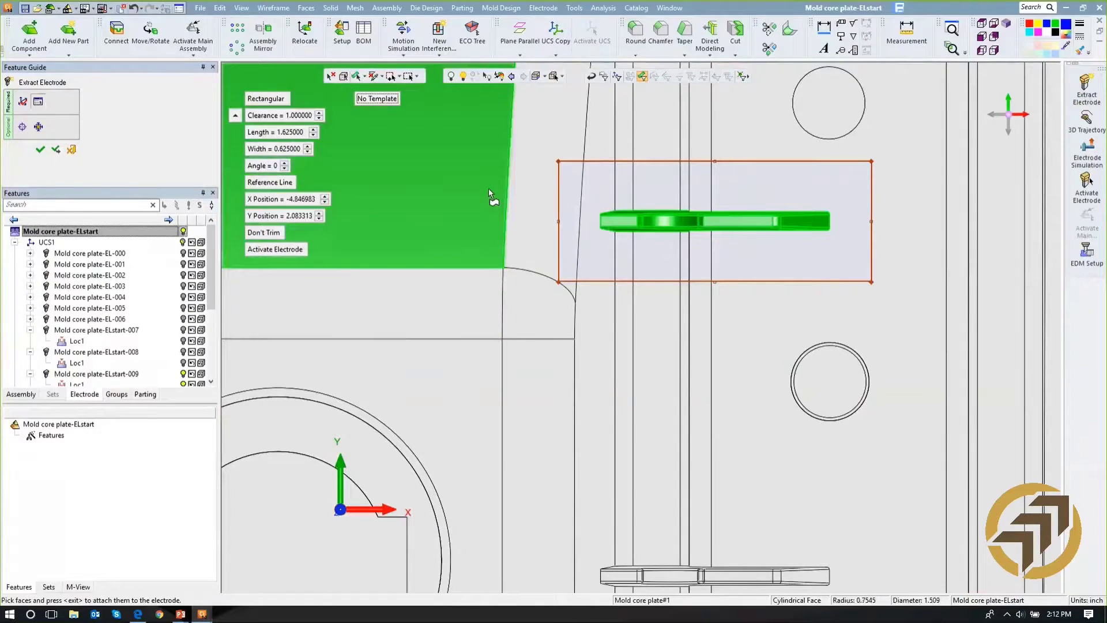
{"action": "right_click_drag", "start_coordinate": [488, 186], "coordinate": [495, 300], "text": "ctrl"}
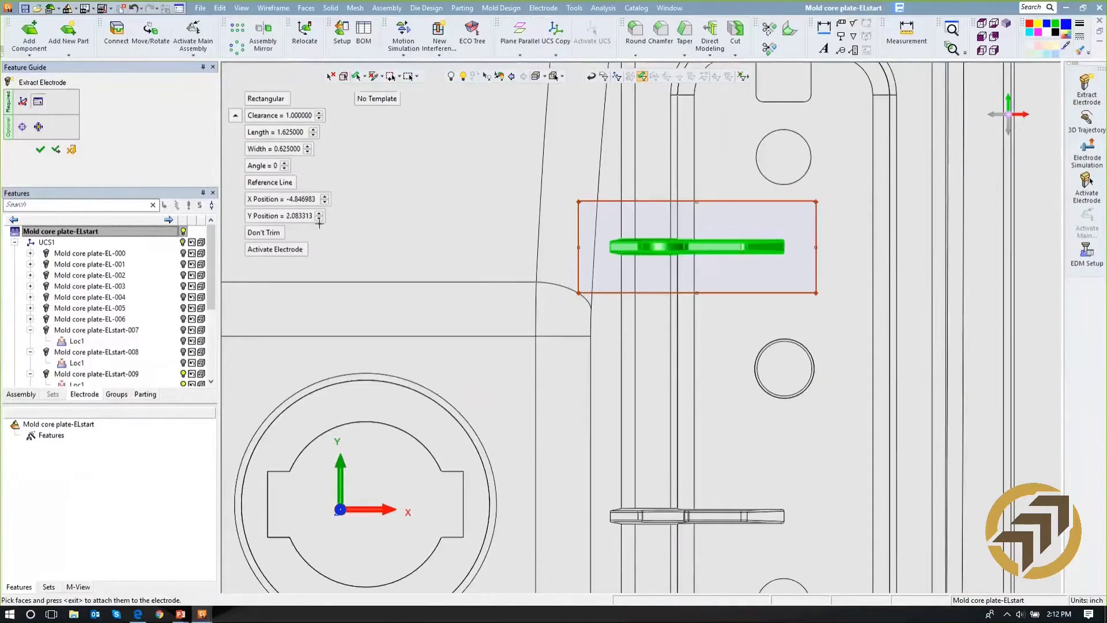
{"action": "left_click", "coordinate": [40, 150]}
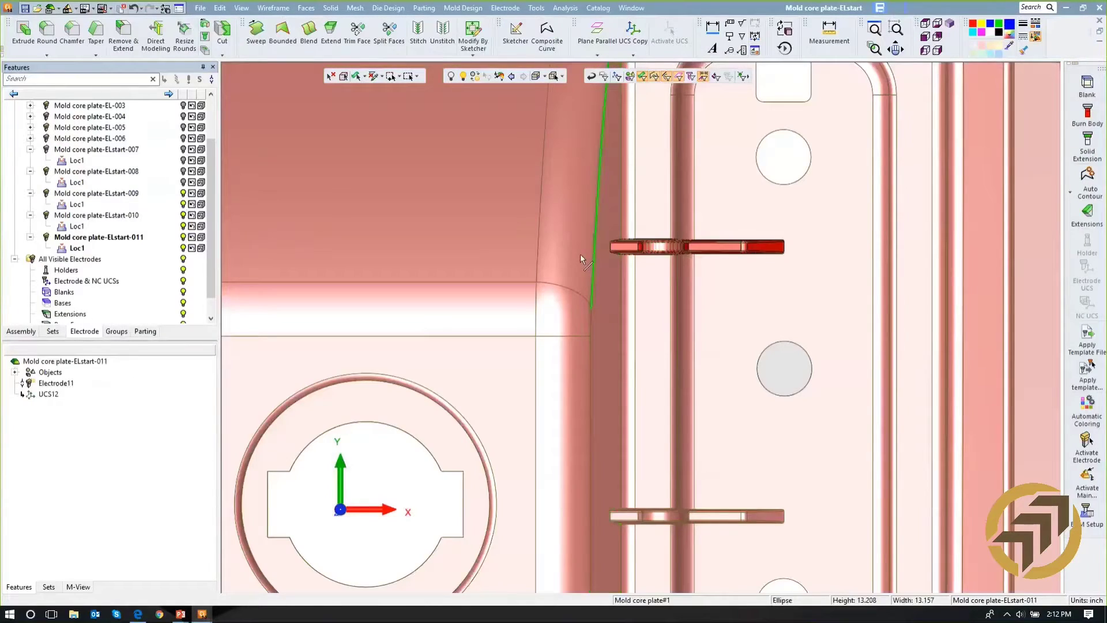
- Hide the main core plate assembly and inspect the extracted faces of the thin rib's electrode
{"action": "left_click_drag", "start_coordinate": [211, 111], "coordinate": [204, 97]}
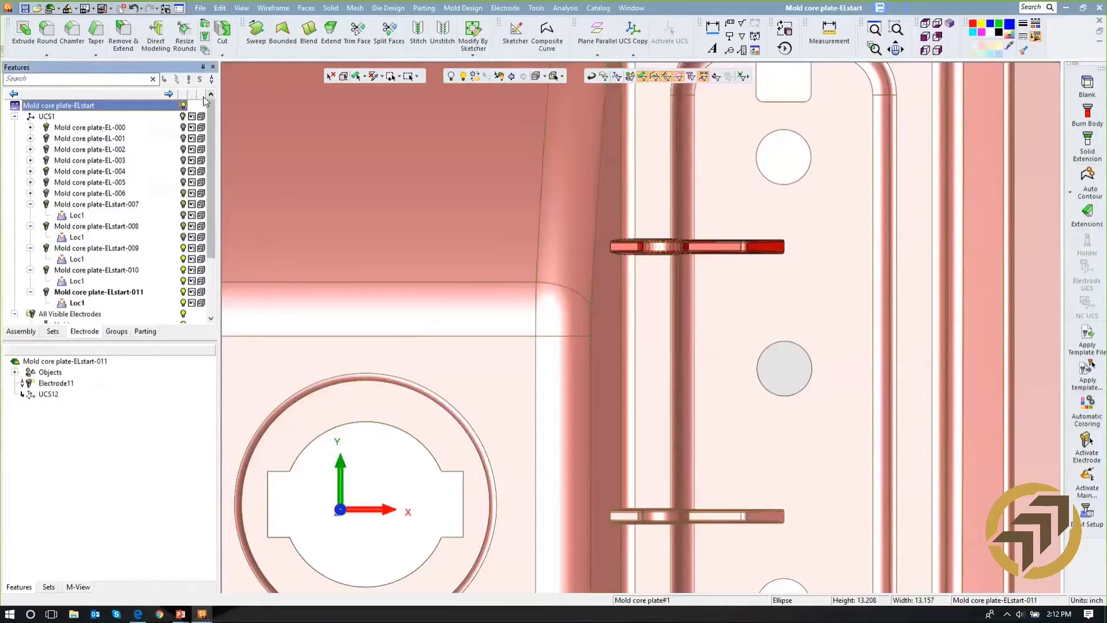
{"action": "left_click", "coordinate": [183, 106]}
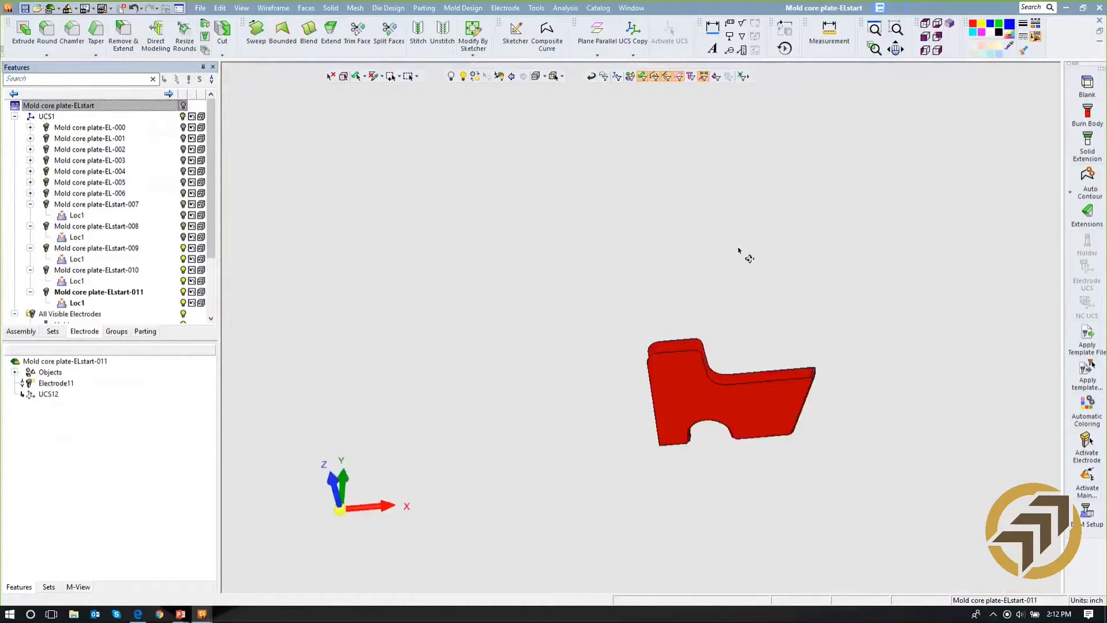
{"action": "middle_click_drag", "start_coordinate": [739, 250], "coordinate": [708, 227]}
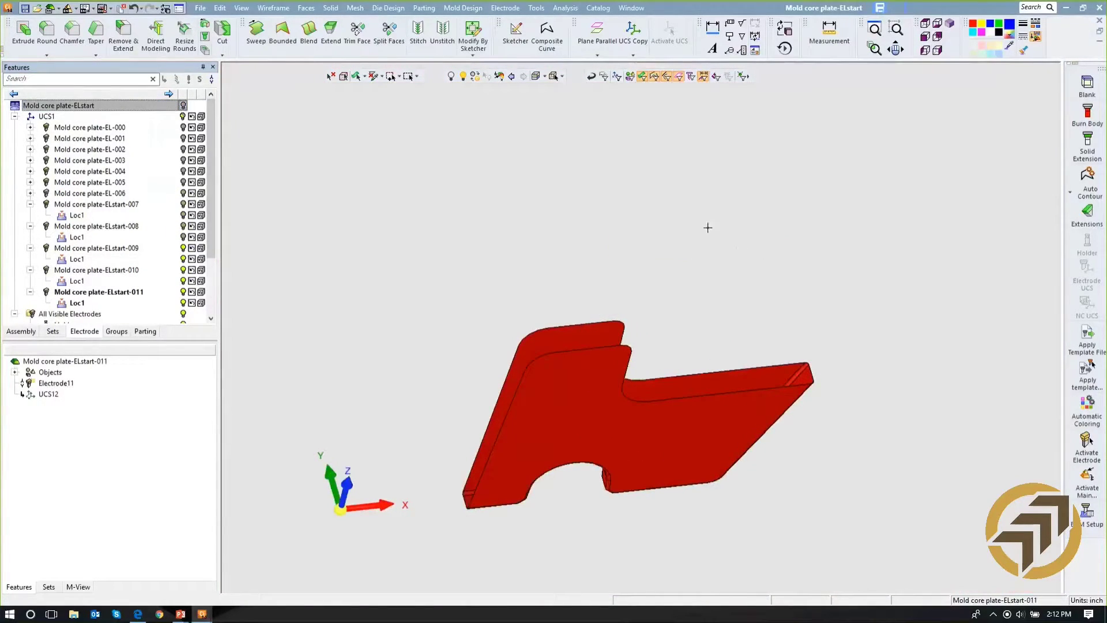
{"action": "right_click_drag", "start_coordinate": [738, 194], "coordinate": [749, 282], "text": "ctrl"}
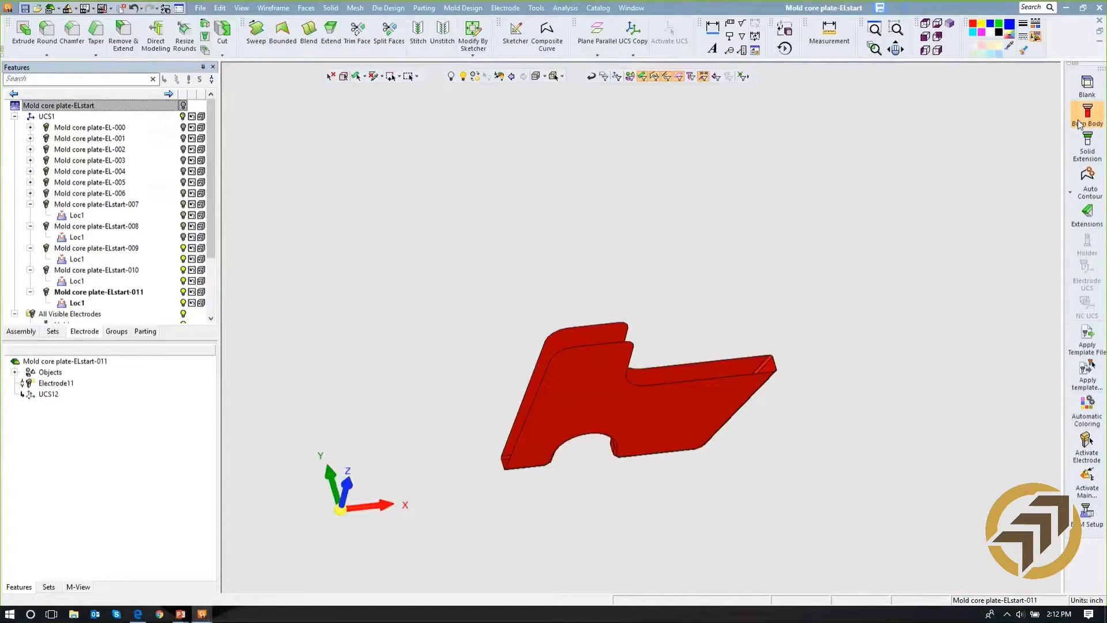
- Create a Single Direction burn body around the thin rib's faces with 0.05 minimum distance, 0.05 bottom offset and 0.1 lateral offset
{"action": "left_click", "coordinate": [1080, 124]}
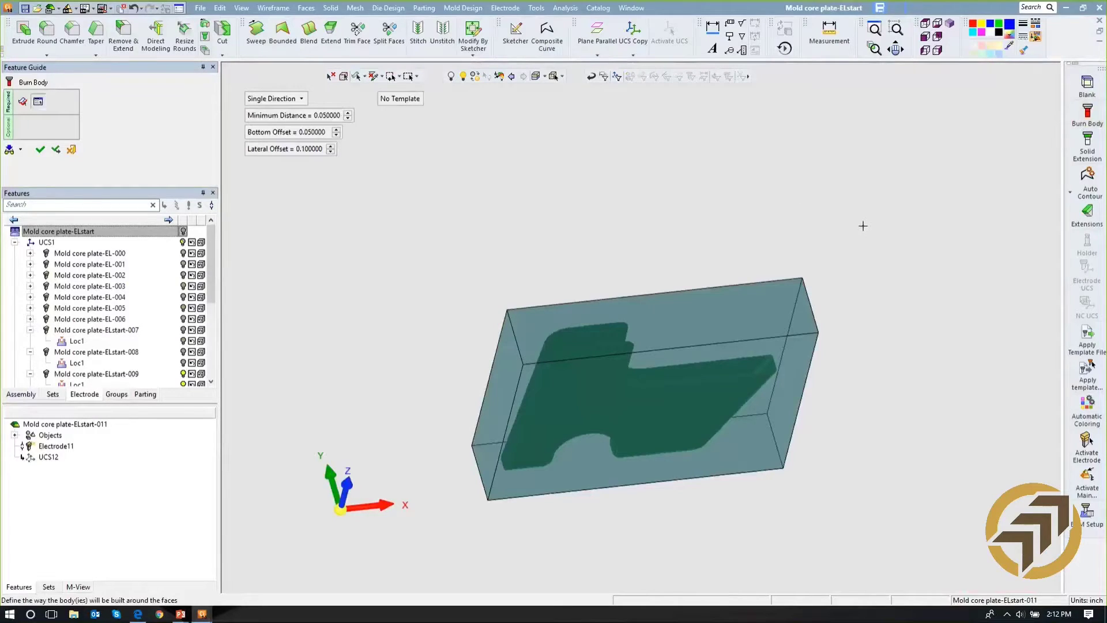
{"action": "left_click", "coordinate": [258, 103]}
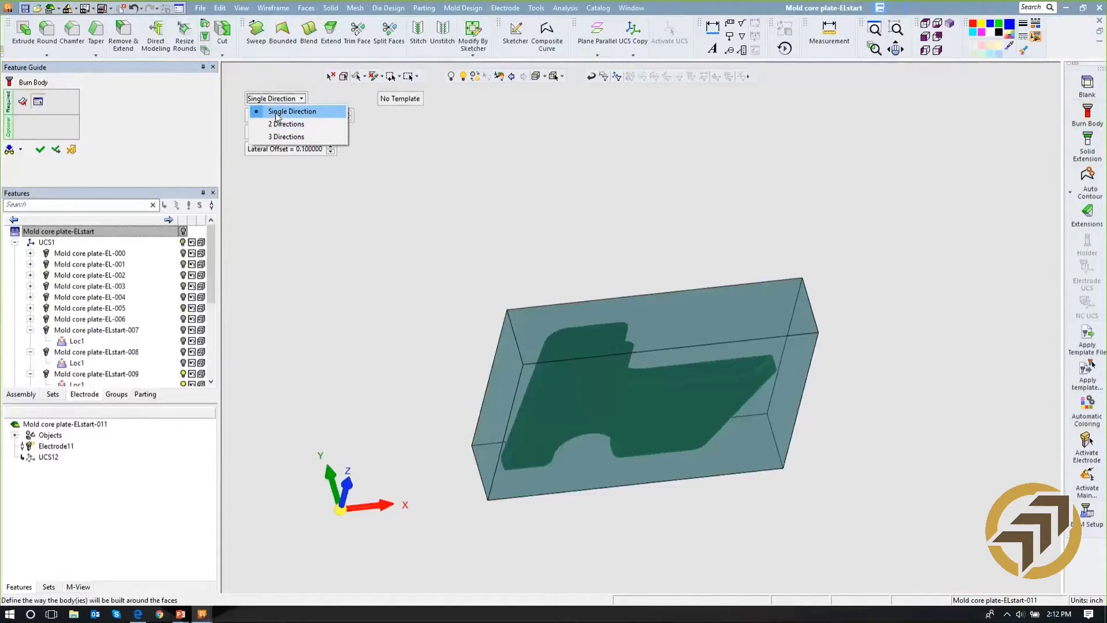
{"action": "left_click", "coordinate": [277, 112]}
{"action": "left_click", "coordinate": [40, 150]}
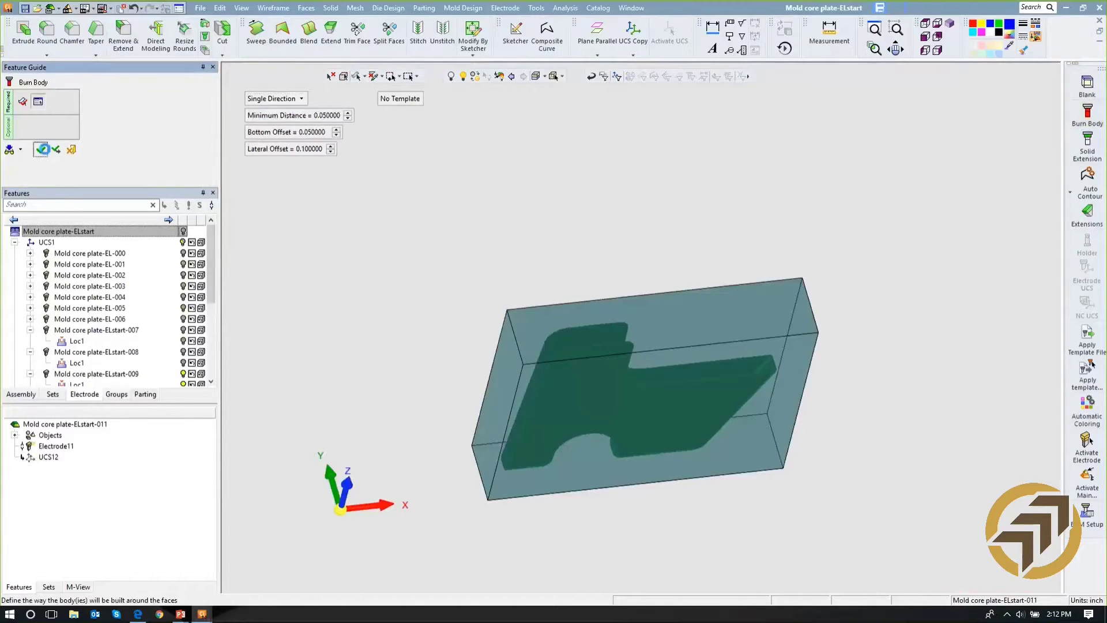
{"action": "mouse_move", "coordinate": [660, 345]}
{"action": "left_mouse_down", "text": "ctrl"}
{"action": "mouse_move", "coordinate": [661, 129]}
{"action": "mouse_move", "coordinate": [682, 240]}
{"action": "mouse_move", "coordinate": [678, 327]}
{"action": "mouse_move", "coordinate": [634, 236]}
{"action": "mouse_move", "coordinate": [670, 257]}
{"action": "left_mouse_up", "text": "ctrl"}
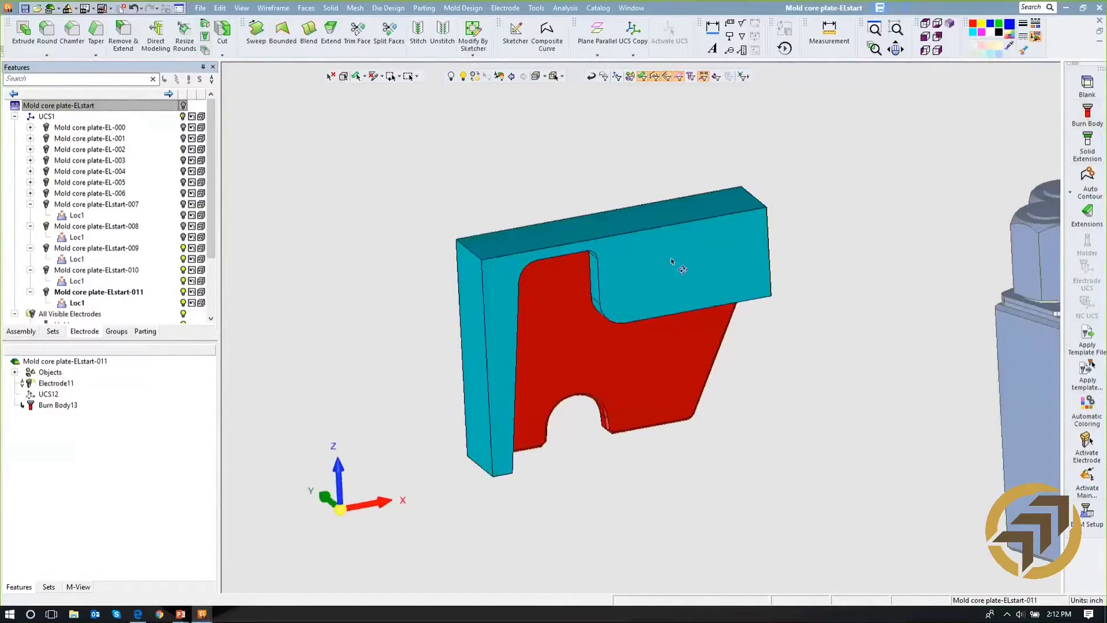
- Edit the thin rib's burn body so that it is built in 2 Directions
{"action": "right_click", "coordinate": [58, 405]}
{"action": "left_click", "coordinate": [81, 416]}
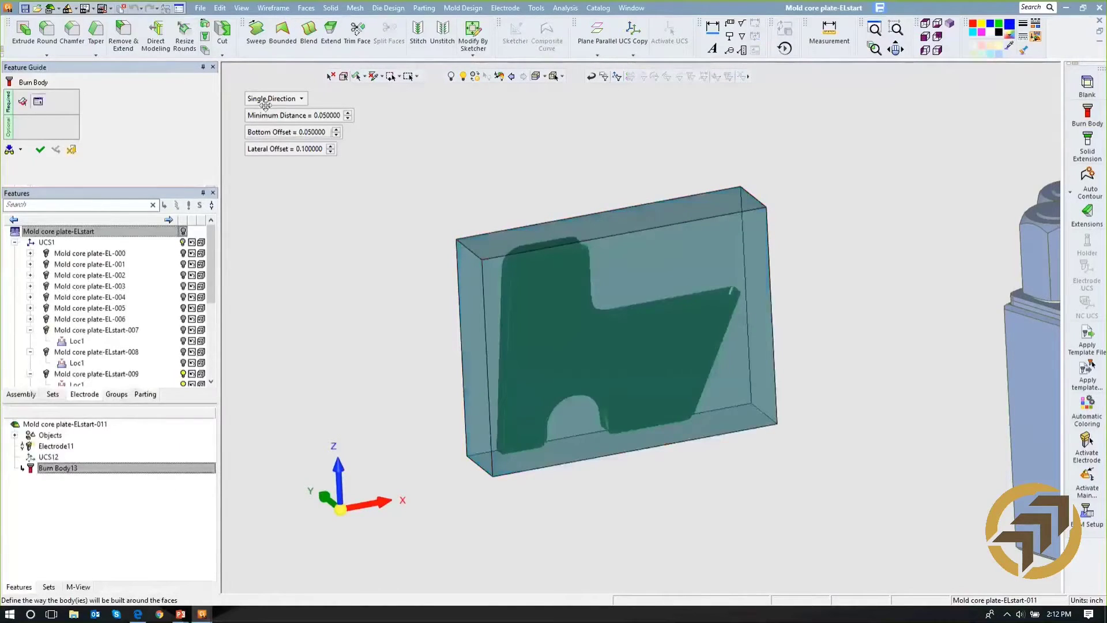
{"action": "left_click", "coordinate": [269, 99]}
{"action": "left_click", "coordinate": [287, 125]}
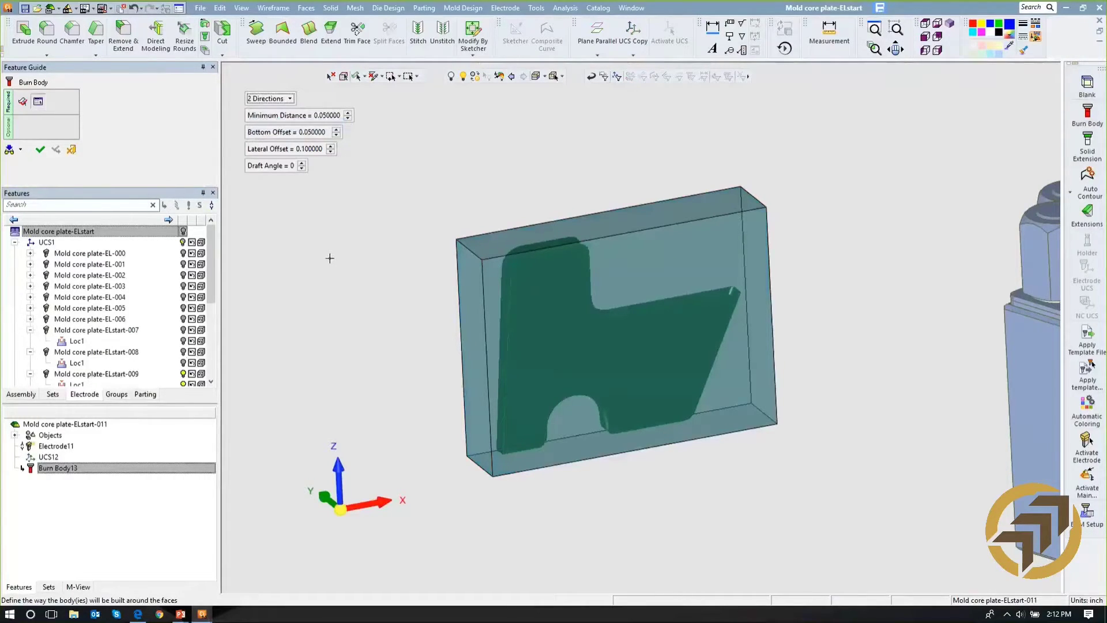
{"action": "left_click", "coordinate": [39, 150]}
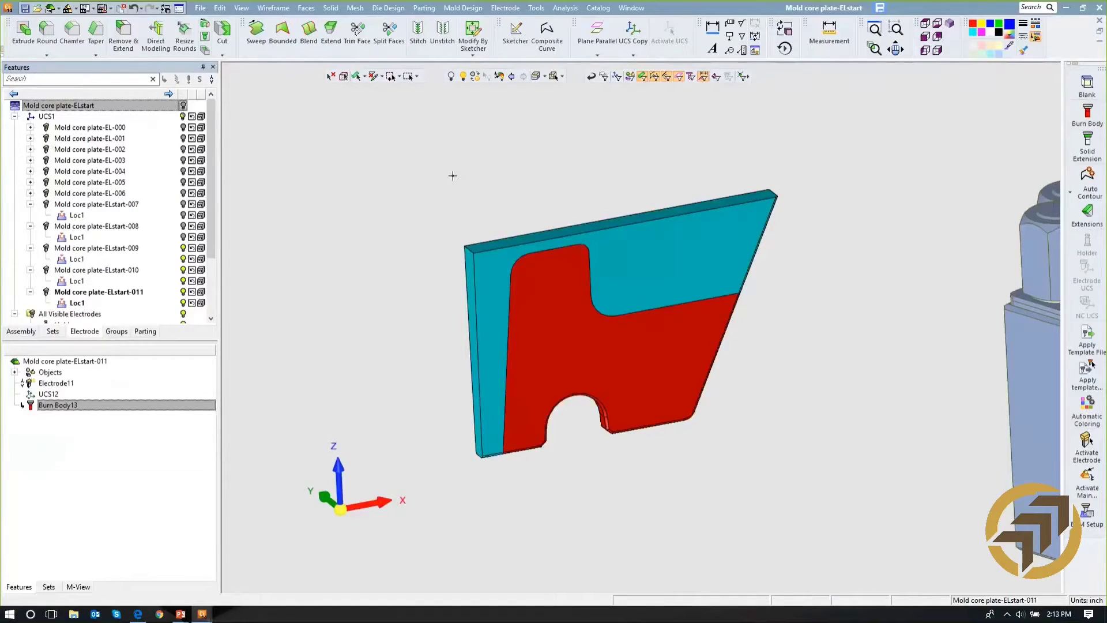
- Create a 1.625 by 0.625 rectangular blank with a 0.5 base height for the thin rib's electrode, hiding electrodes 009 and 010
{"action": "scroll", "coordinate": [448, 233], "scroll_direction": "down", "scroll_amount": 2}
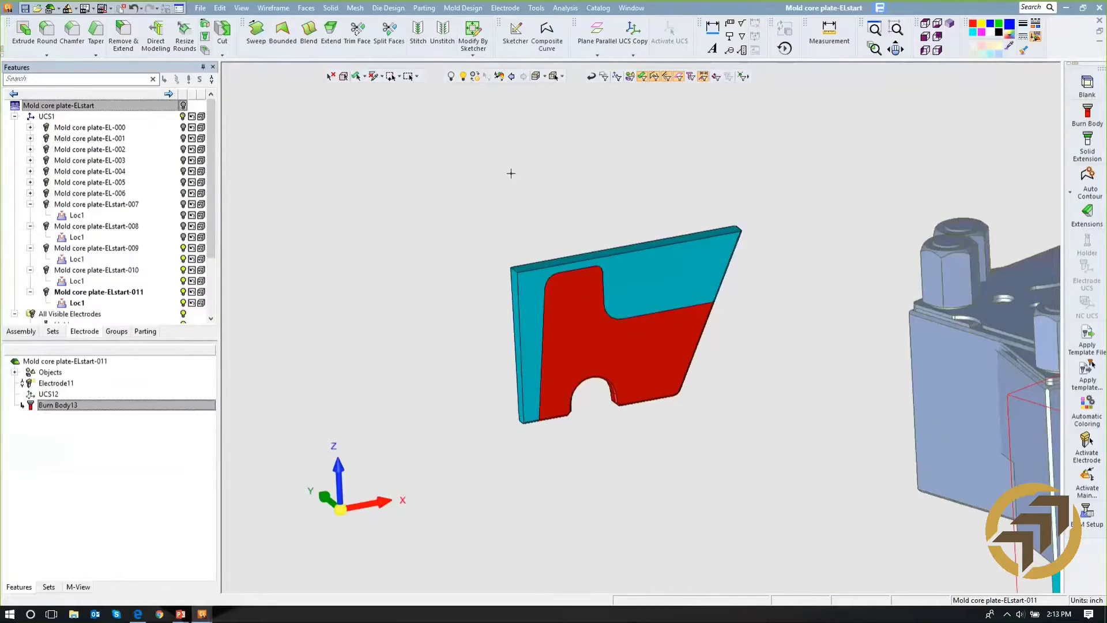
{"action": "left_click", "coordinate": [1087, 87]}
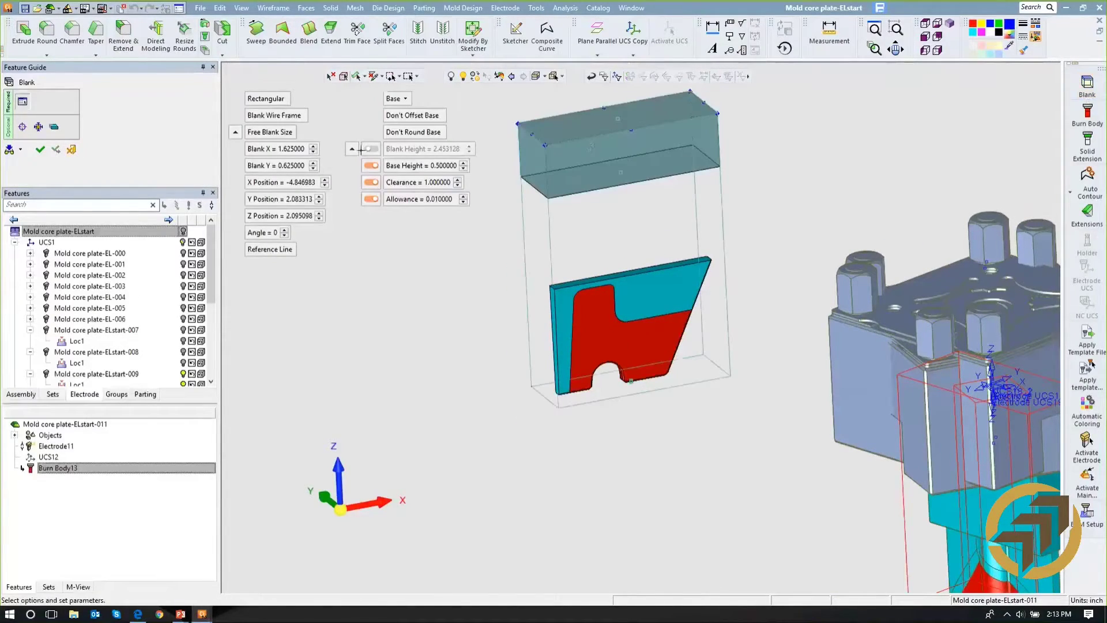
{"action": "mouse_move", "coordinate": [590, 241]}
{"action": "middle_mouse_down"}
{"action": "mouse_move", "coordinate": [568, 216]}
{"action": "mouse_move", "coordinate": [573, 231]}
{"action": "middle_mouse_up"}
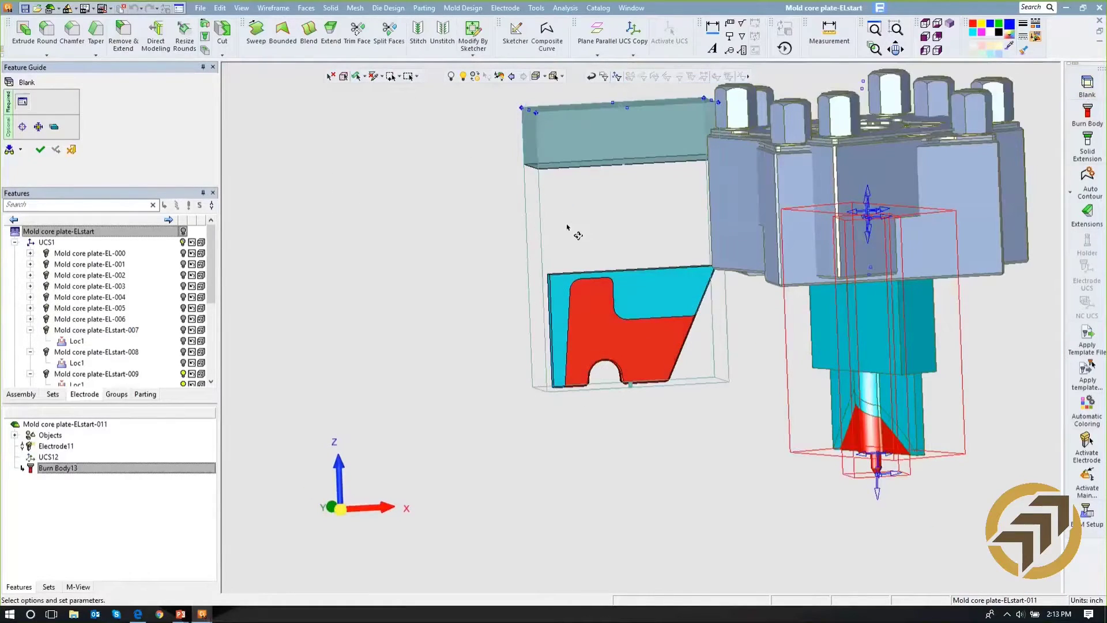
{"action": "left_click", "coordinate": [183, 374]}
{"action": "left_click_drag", "start_coordinate": [212, 286], "coordinate": [211, 314]}
{"action": "left_click", "coordinate": [184, 341]}
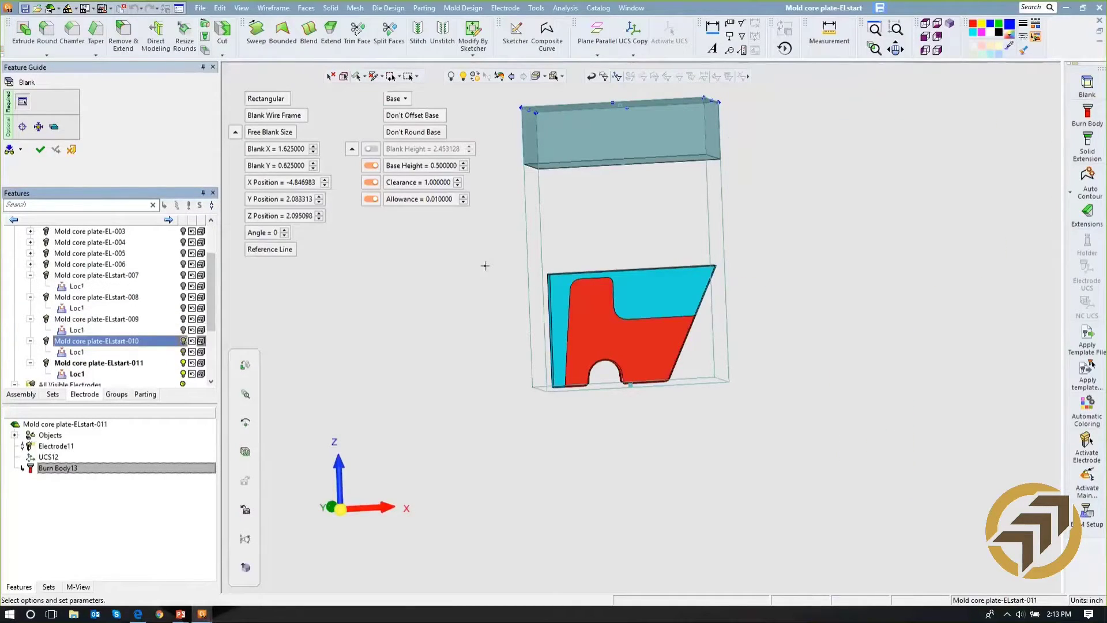
{"action": "middle_click_drag", "start_coordinate": [536, 350], "coordinate": [553, 383]}
{"action": "scroll", "coordinate": [576, 316], "scroll_direction": "up", "scroll_amount": 2}
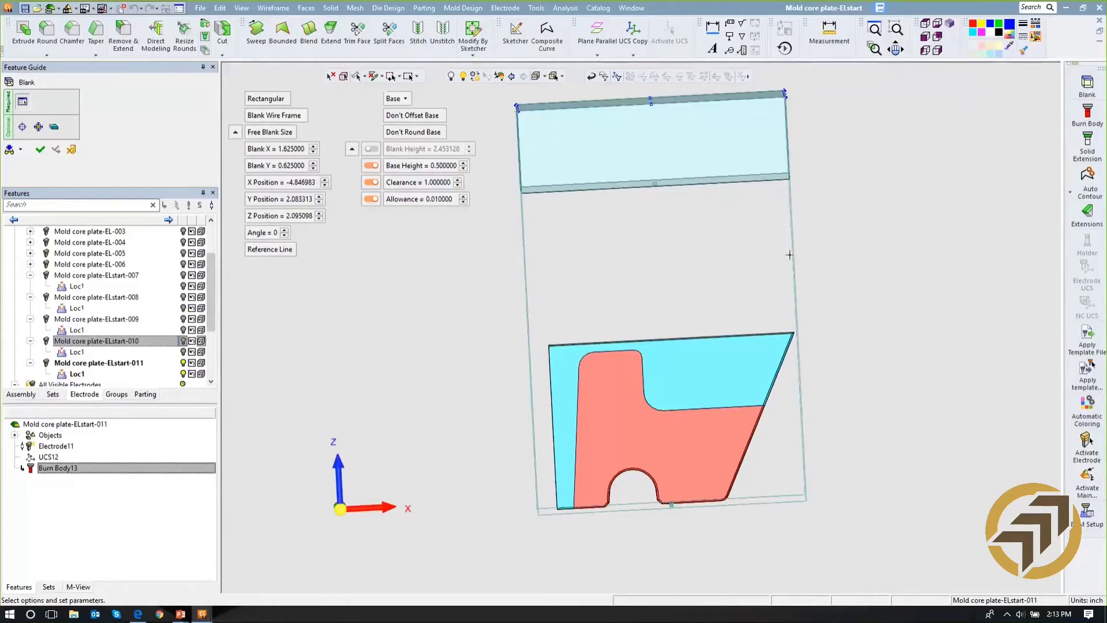
{"action": "left_click", "coordinate": [40, 151]}
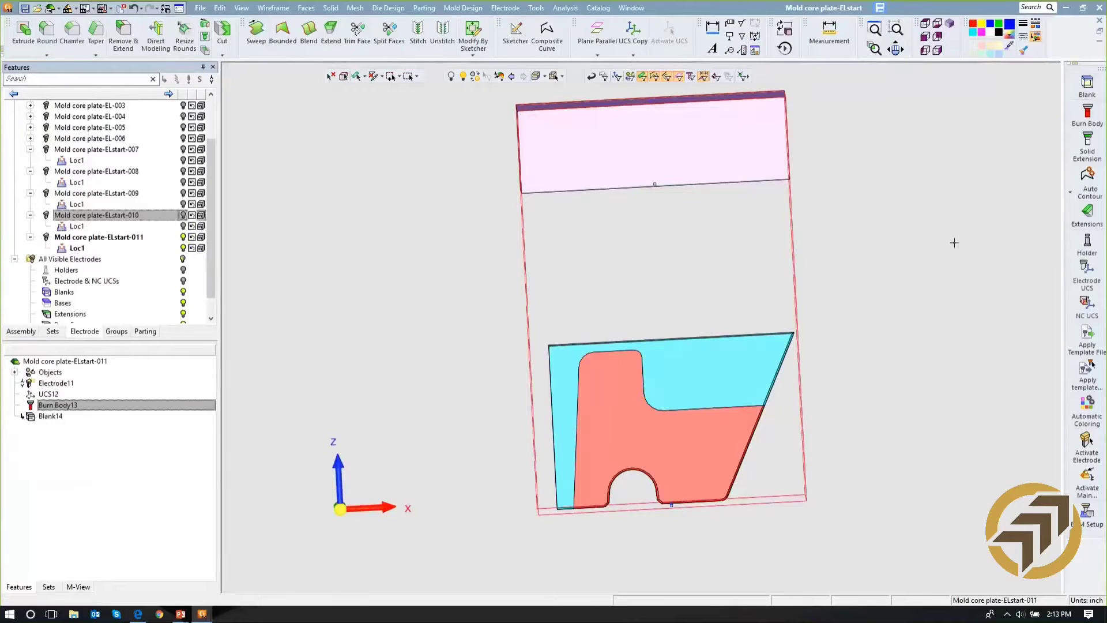
- Extend the top of the burn body towards the base with a Tangent solid extension of length 0.06
{"action": "left_click", "coordinate": [1088, 143]}
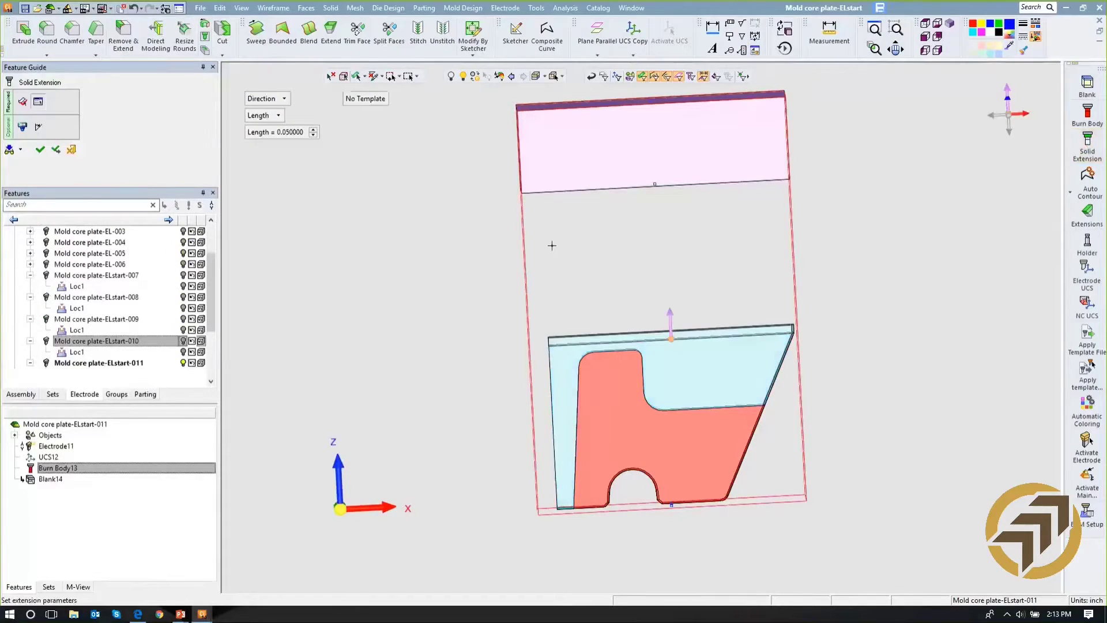
{"action": "left_click", "coordinate": [263, 101]}
{"action": "left_click", "coordinate": [271, 112]}
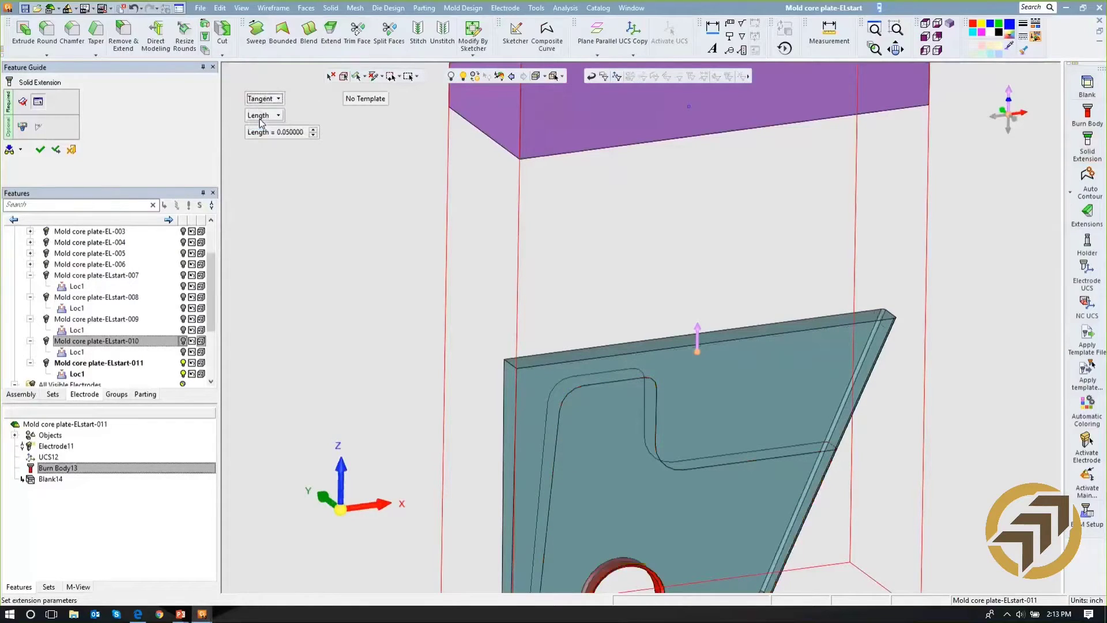
{"action": "left_click", "coordinate": [263, 132]}
{"action": "type", "text": ".06"}
{"action": "key", "text": "Return"}
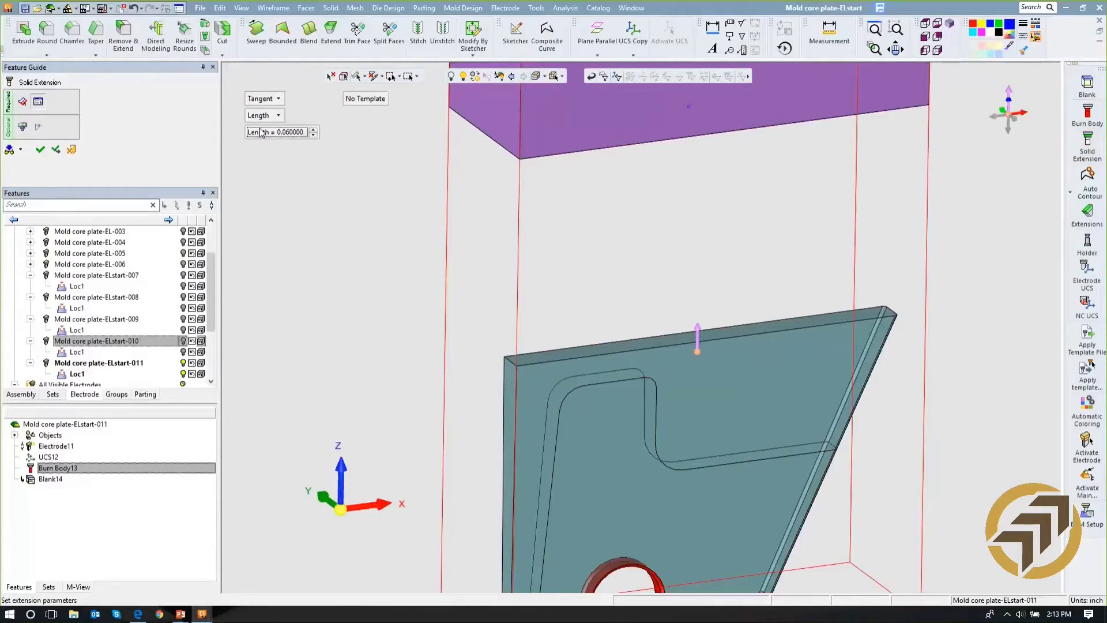
{"action": "left_click", "coordinate": [291, 193]}
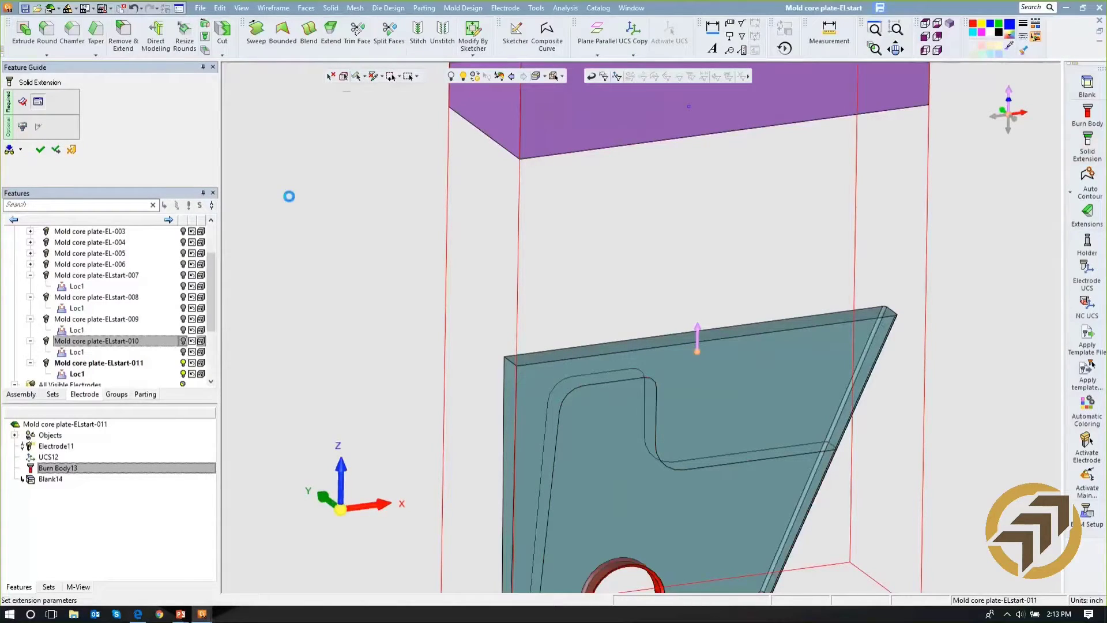
- Add a second solid extension of length 0.06 on top of the first, using the Direction method
{"action": "left_click", "coordinate": [263, 99]}
{"action": "left_click", "coordinate": [265, 123]}
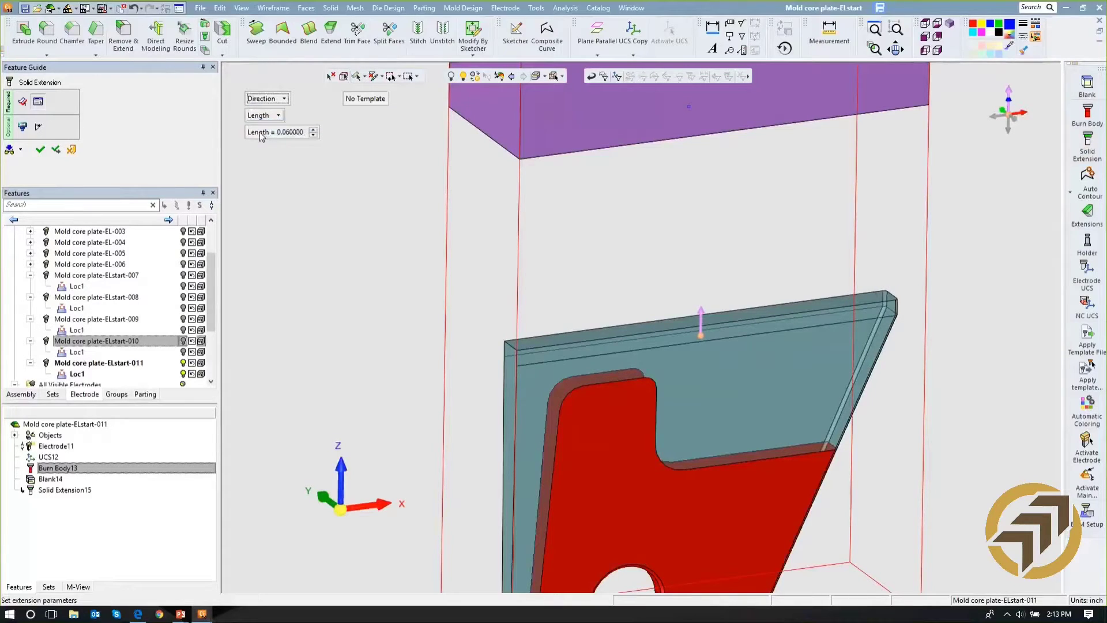
{"action": "middle_click", "coordinate": [279, 164]}
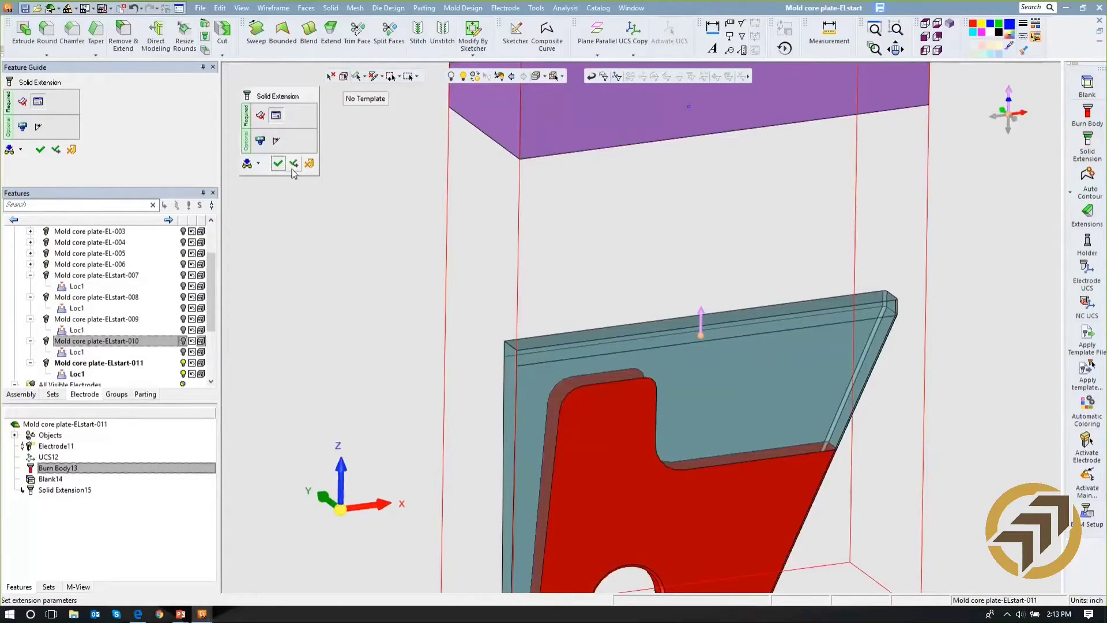
{"action": "left_click", "coordinate": [278, 164]}
- Add a Direction solid extension reaching To Blank, with a Simple Step of size 0.05
{"action": "left_click", "coordinate": [265, 115]}
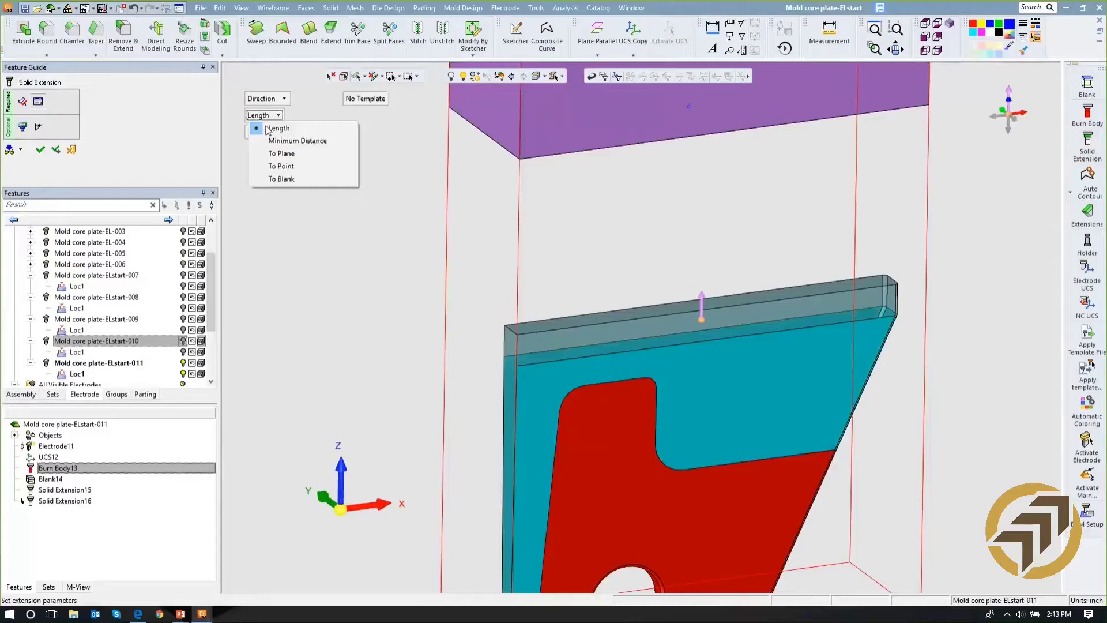
{"action": "left_click", "coordinate": [275, 182]}
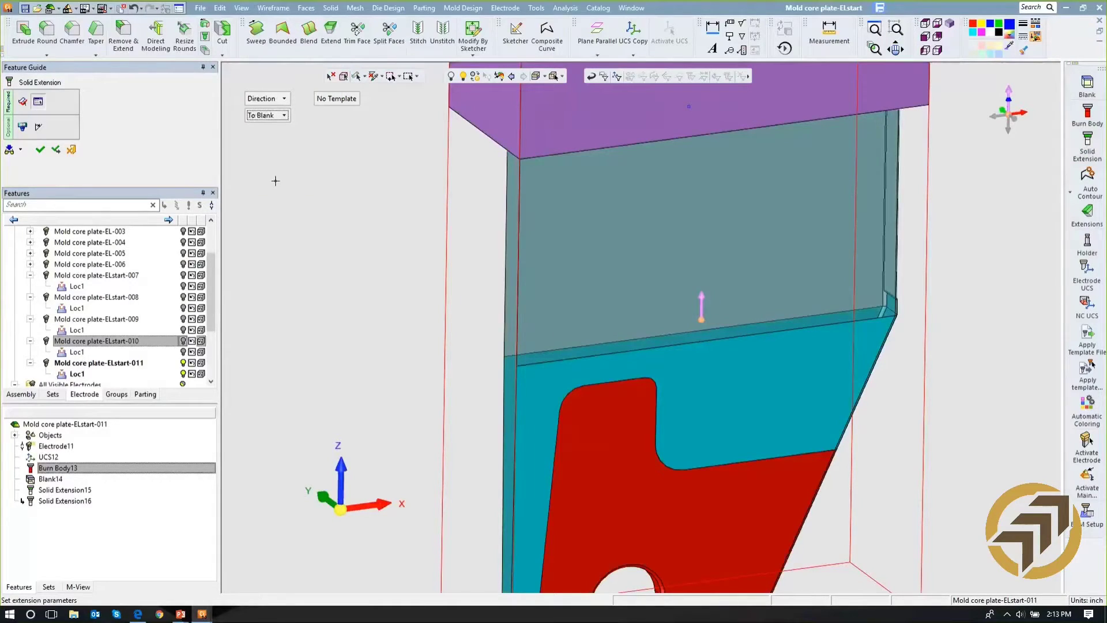
{"action": "left_click", "coordinate": [23, 128]}
{"action": "mouse_move", "coordinate": [481, 211]}
{"action": "middle_mouse_down"}
{"action": "mouse_move", "coordinate": [492, 209]}
{"action": "mouse_move", "coordinate": [483, 213]}
{"action": "middle_mouse_up"}
{"action": "double_click", "coordinate": [283, 116]}
{"action": "key", "text": "BackSpace"}
{"action": "type", "text": ".05"}
{"action": "key", "text": "Return"}
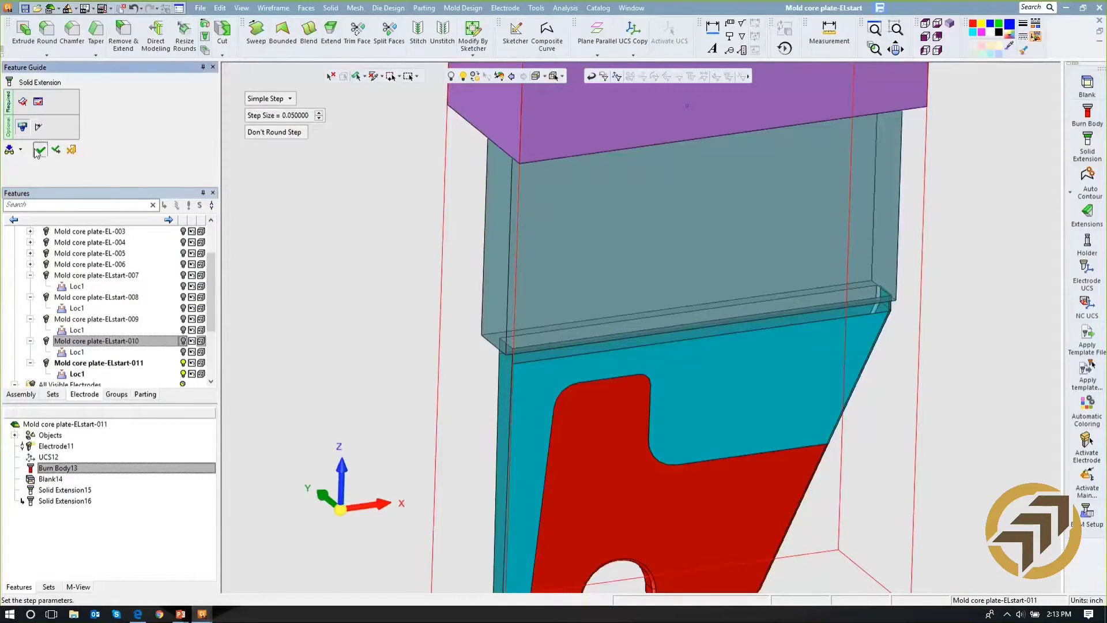
{"action": "left_click", "coordinate": [40, 150]}
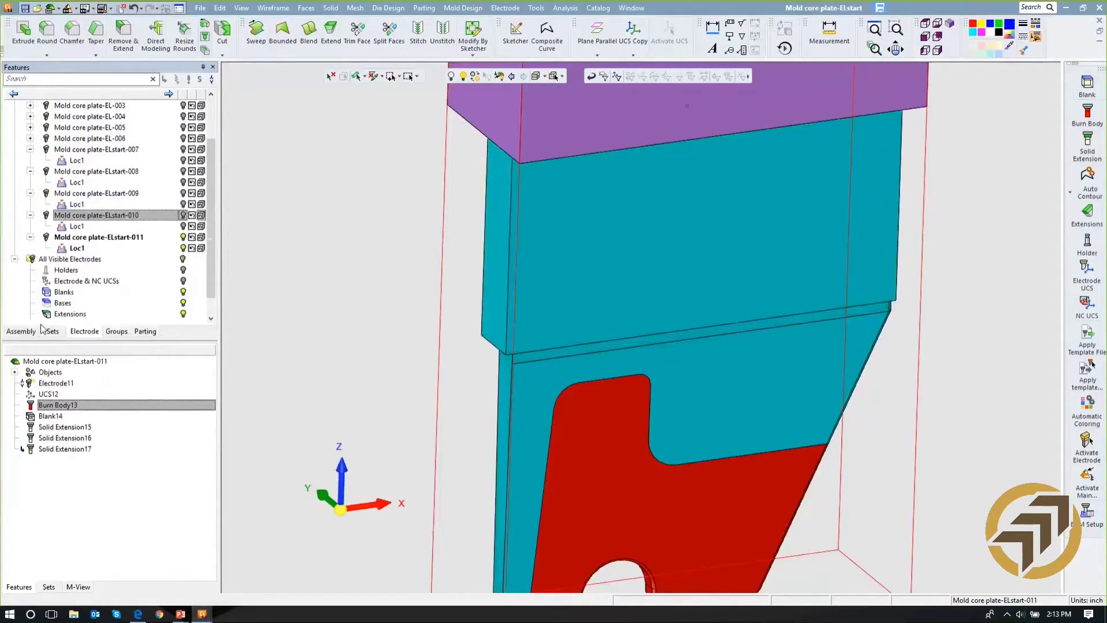
- Check the blank's re-centre and re-fit options and examine the electrode's extensions and blank from several sides
{"action": "left_click", "coordinate": [46, 415]}
{"action": "right_click", "coordinate": [47, 417]}
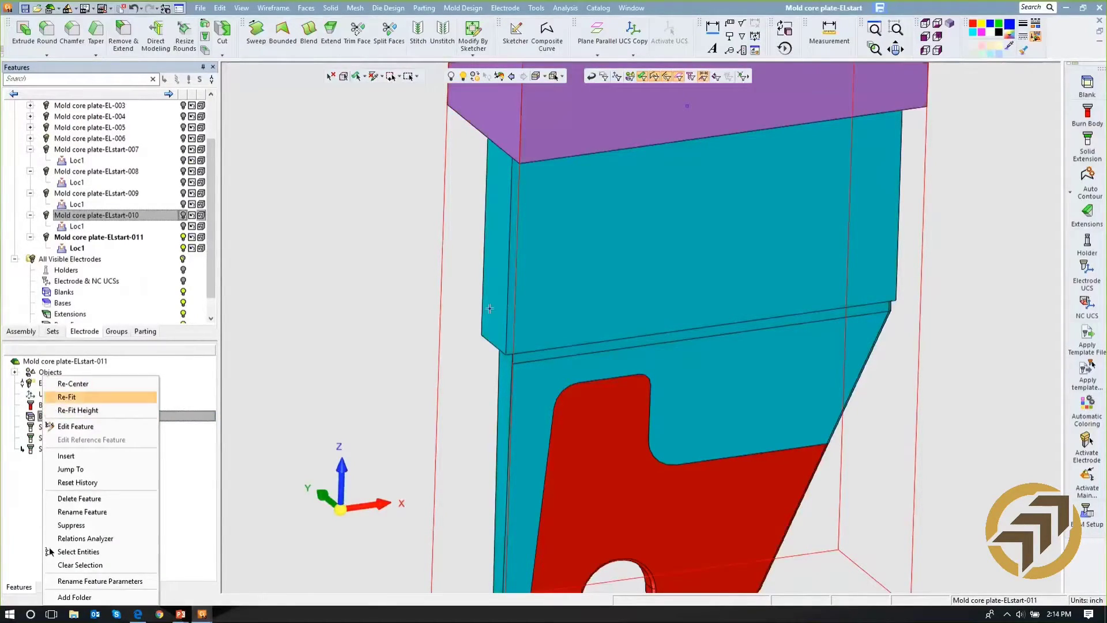
{"action": "left_click_drag", "start_coordinate": [805, 264], "coordinate": [964, 210], "text": "ctrl"}
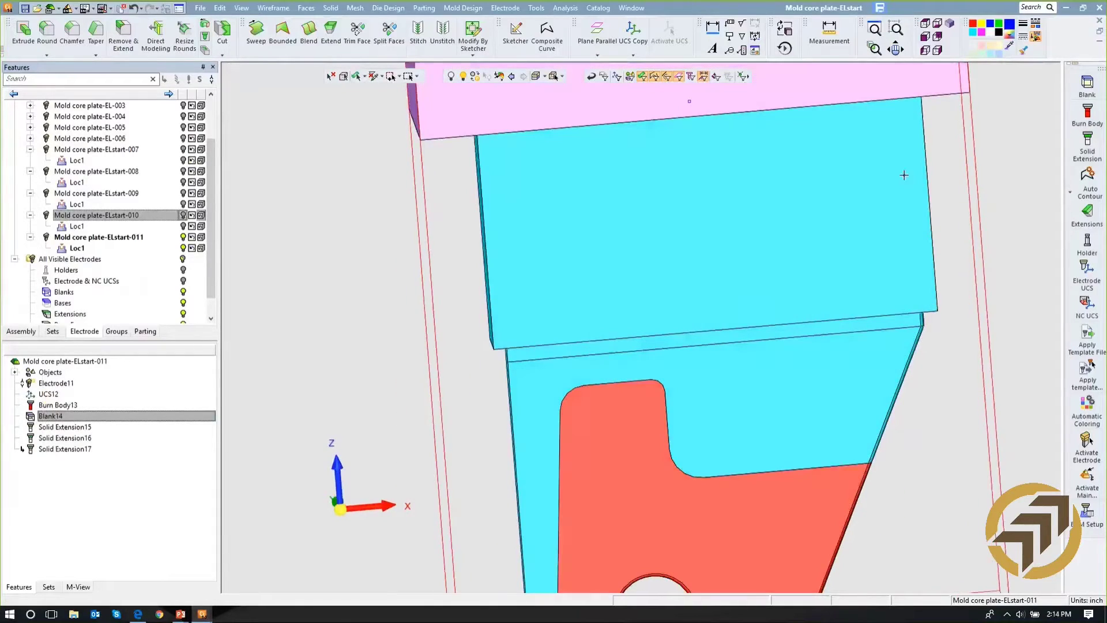
{"action": "right_click_drag", "start_coordinate": [904, 175], "coordinate": [925, 309], "text": "ctrl"}
{"action": "mouse_move", "coordinate": [924, 309]}
{"action": "left_mouse_down", "text": "ctrl"}
{"action": "mouse_move", "coordinate": [888, 246]}
{"action": "mouse_move", "coordinate": [892, 217]}
{"action": "left_mouse_up", "text": "ctrl"}
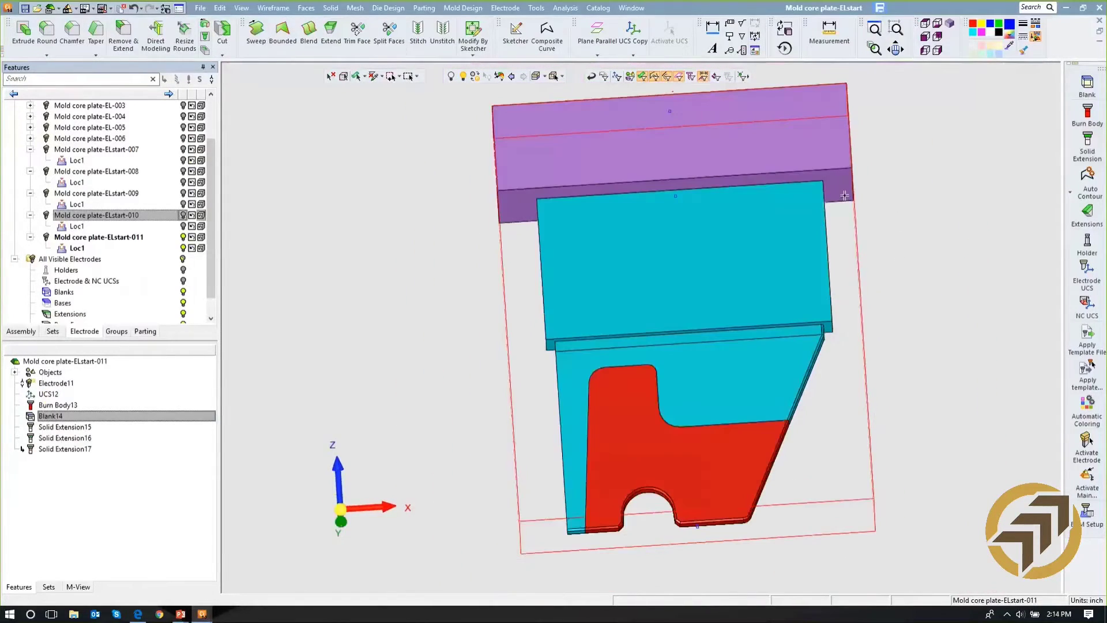
{"action": "left_click_drag", "start_coordinate": [671, 208], "coordinate": [677, 321], "text": "ctrl"}
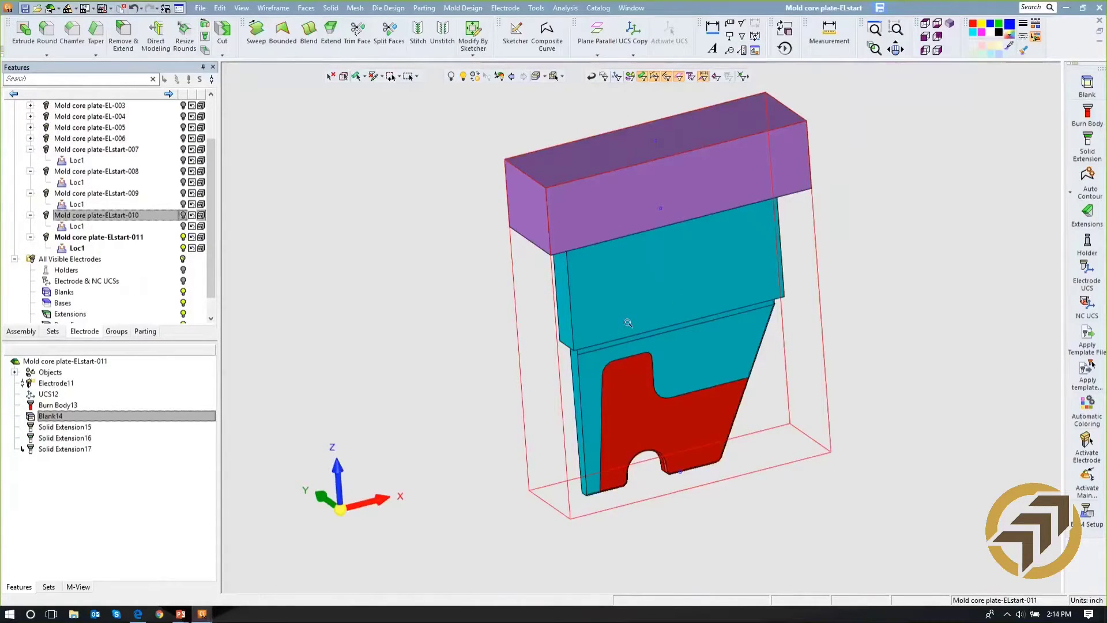
{"action": "scroll", "coordinate": [627, 323], "scroll_direction": "down", "scroll_amount": 2}
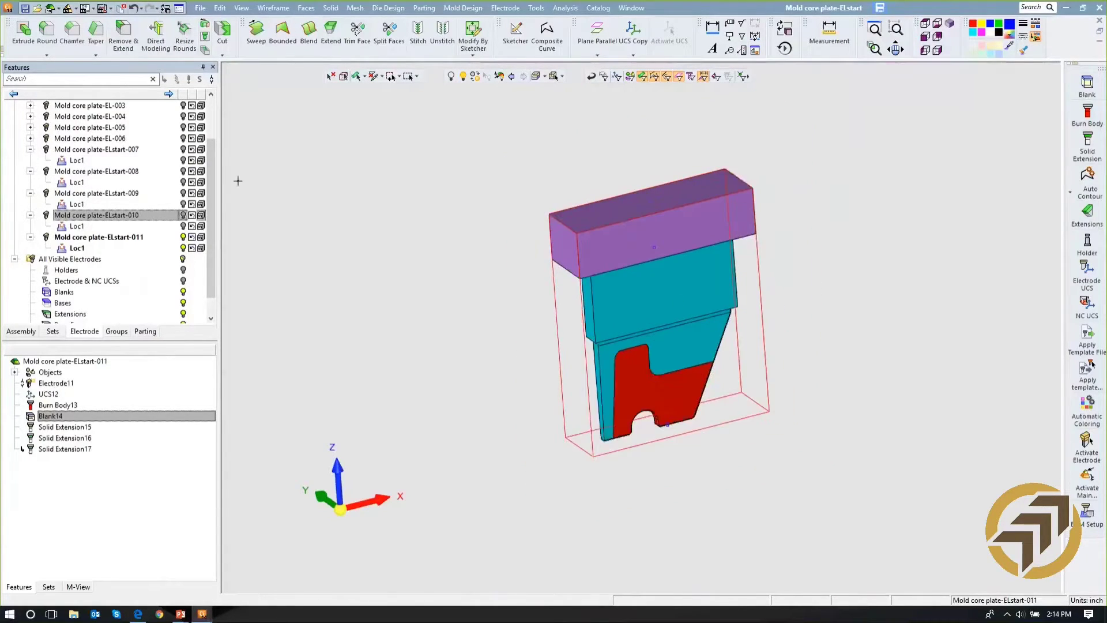
- Show electrodes 007 to 010 and the core plate again, with the main assembly active
{"action": "left_click", "coordinate": [182, 215]}
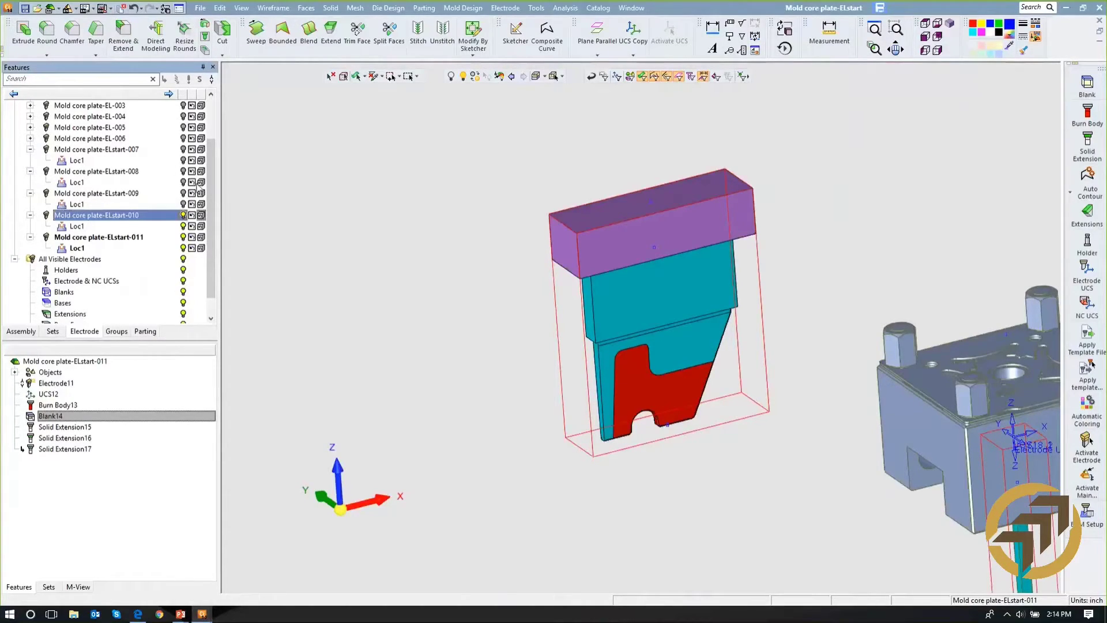
{"action": "left_click", "coordinate": [183, 171]}
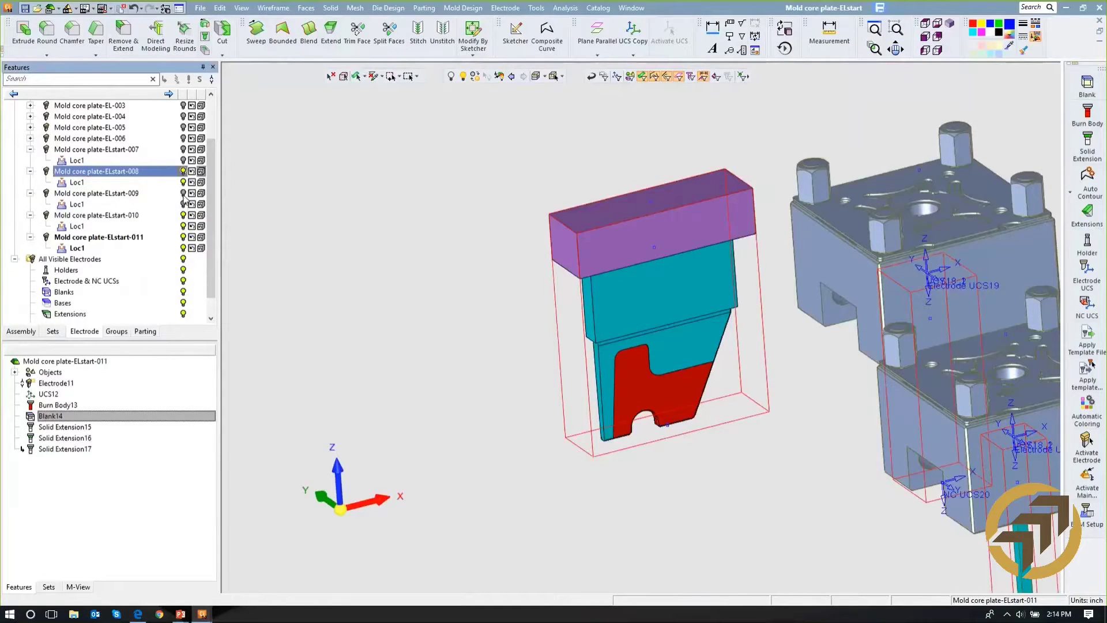
{"action": "left_click", "coordinate": [183, 194]}
{"action": "left_click", "coordinate": [182, 149]}
{"action": "right_click_drag", "start_coordinate": [452, 234], "coordinate": [478, 439], "text": "ctrl"}
{"action": "left_click_drag", "start_coordinate": [211, 171], "coordinate": [211, 120]}
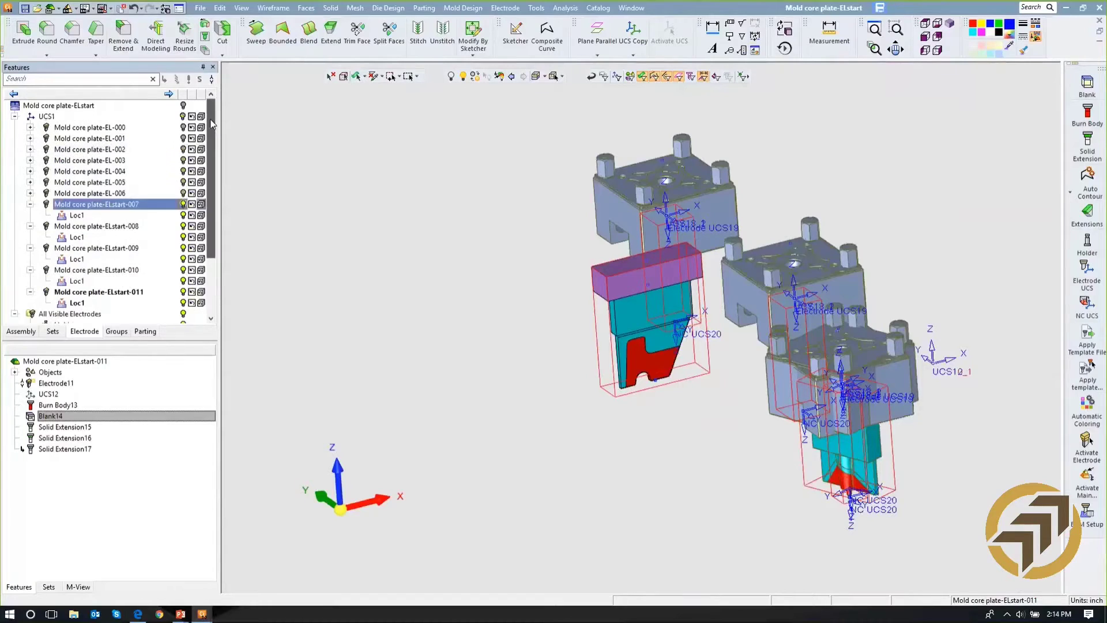
{"action": "left_click", "coordinate": [183, 105]}
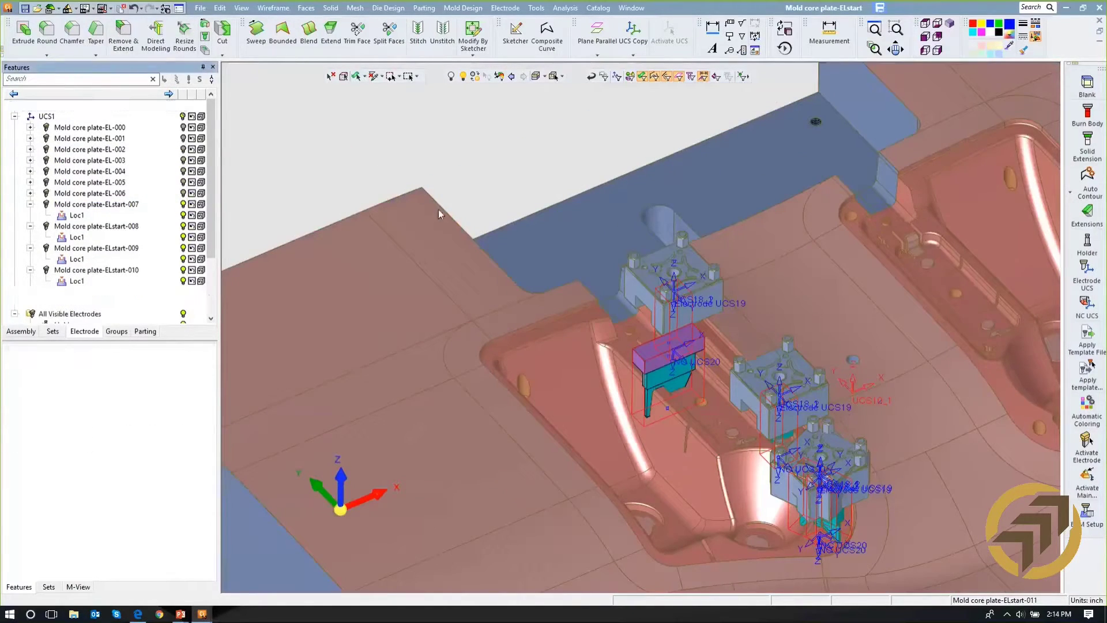
{"action": "mouse_move", "coordinate": [478, 232]}
{"action": "middle_mouse_down"}
{"action": "mouse_move", "coordinate": [481, 252]}
{"action": "mouse_move", "coordinate": [483, 231]}
{"action": "middle_mouse_up"}
{"action": "scroll", "coordinate": [561, 238], "scroll_direction": "up", "scroll_amount": 3}
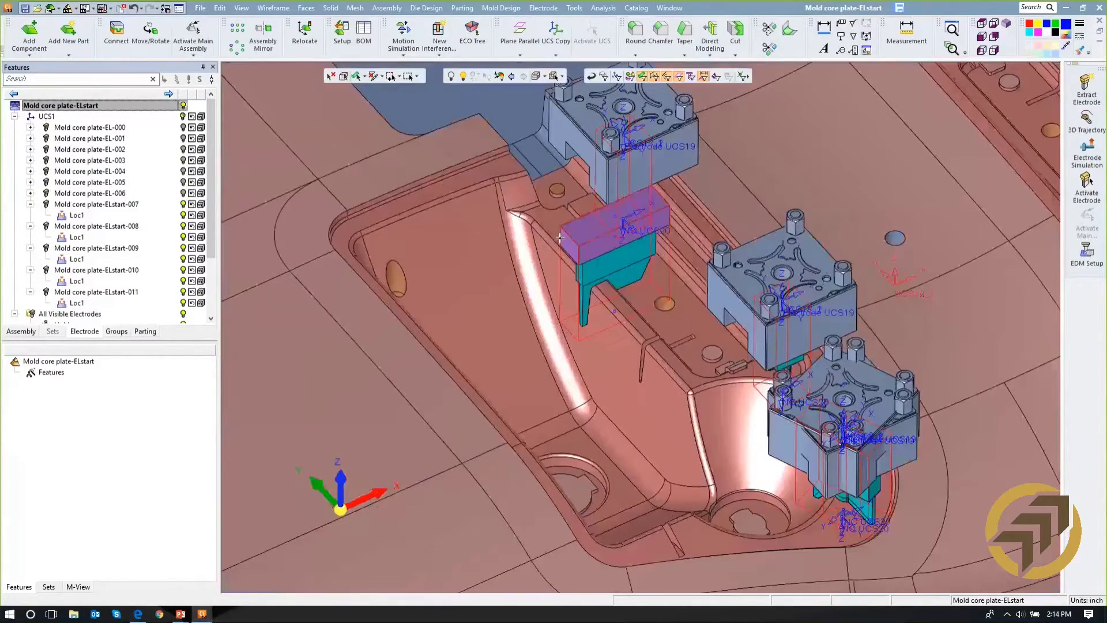
{"action": "right_click_drag", "start_coordinate": [560, 239], "coordinate": [563, 309], "text": "ctrl"}
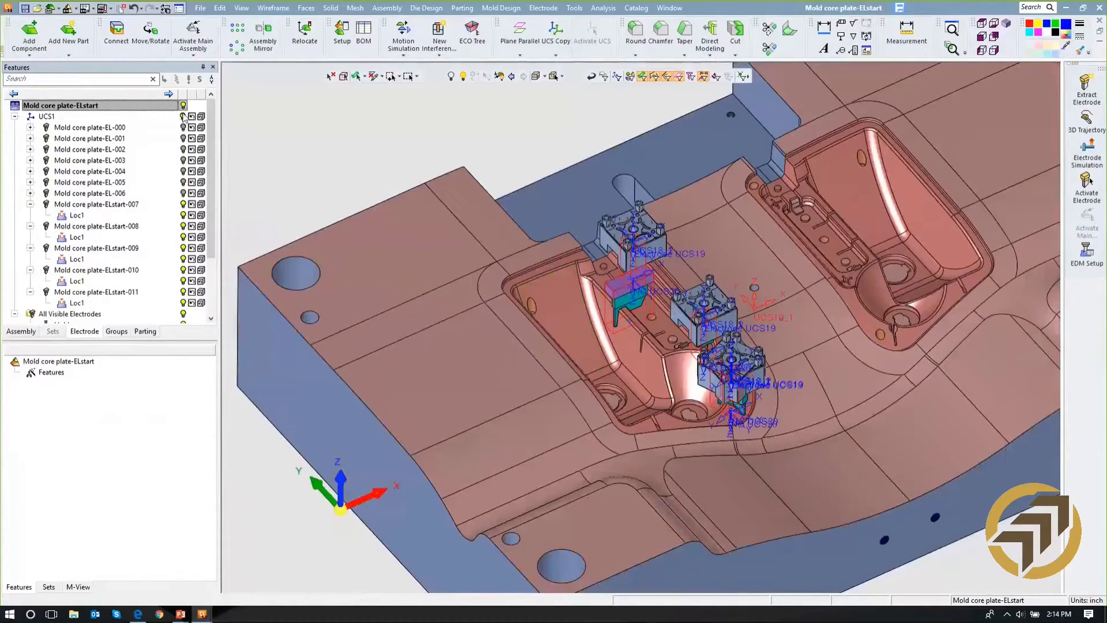
- Show all electrodes under UCS1 in both cavities of the core plate
{"action": "left_click", "coordinate": [183, 117]}
{"action": "left_click", "coordinate": [184, 117]}
{"action": "left_click", "coordinate": [184, 117]}
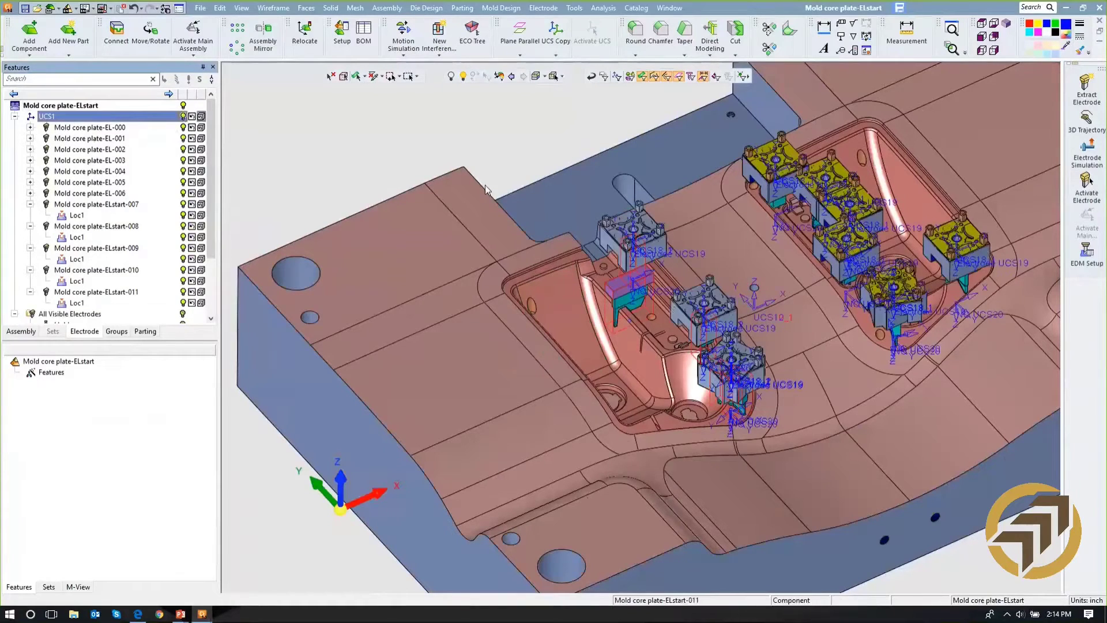
{"action": "middle_click_drag", "start_coordinate": [586, 199], "coordinate": [602, 264]}
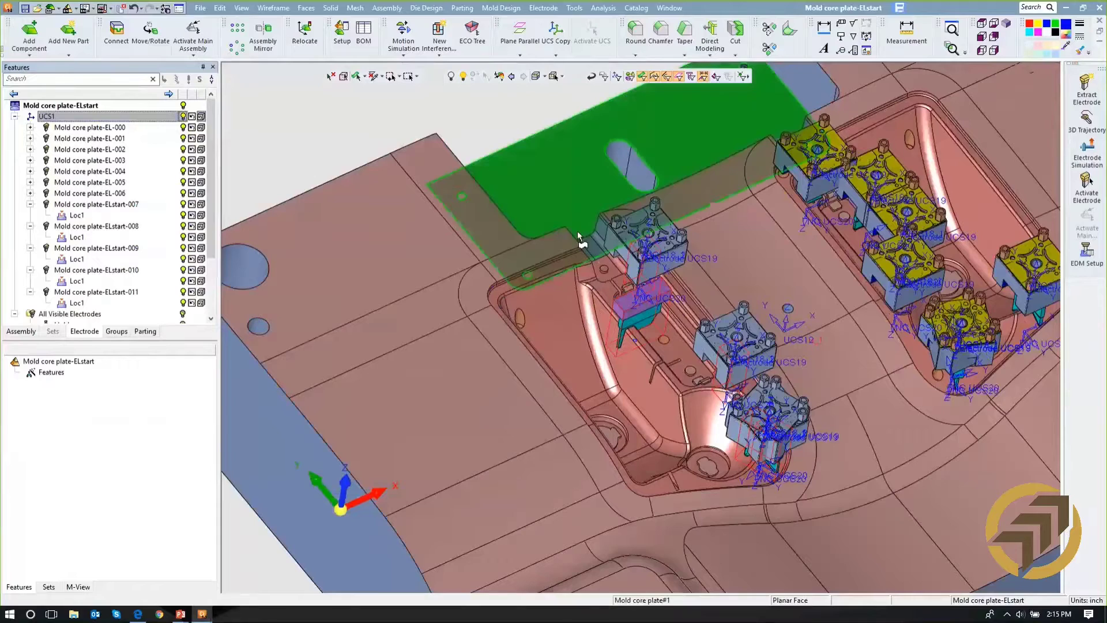
{"action": "middle_click_drag", "start_coordinate": [554, 221], "coordinate": [503, 198], "text": "ctrl"}
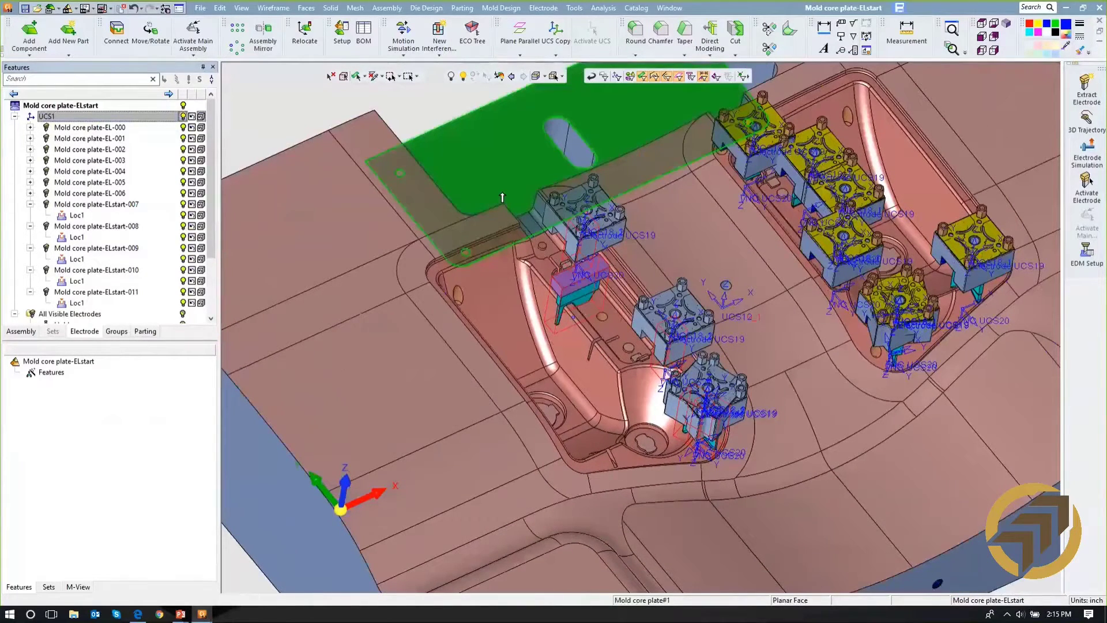
- Open the EDM setup for UCS1 and confirm the Charmilles basic start machine profile
{"action": "right_click", "coordinate": [117, 117]}
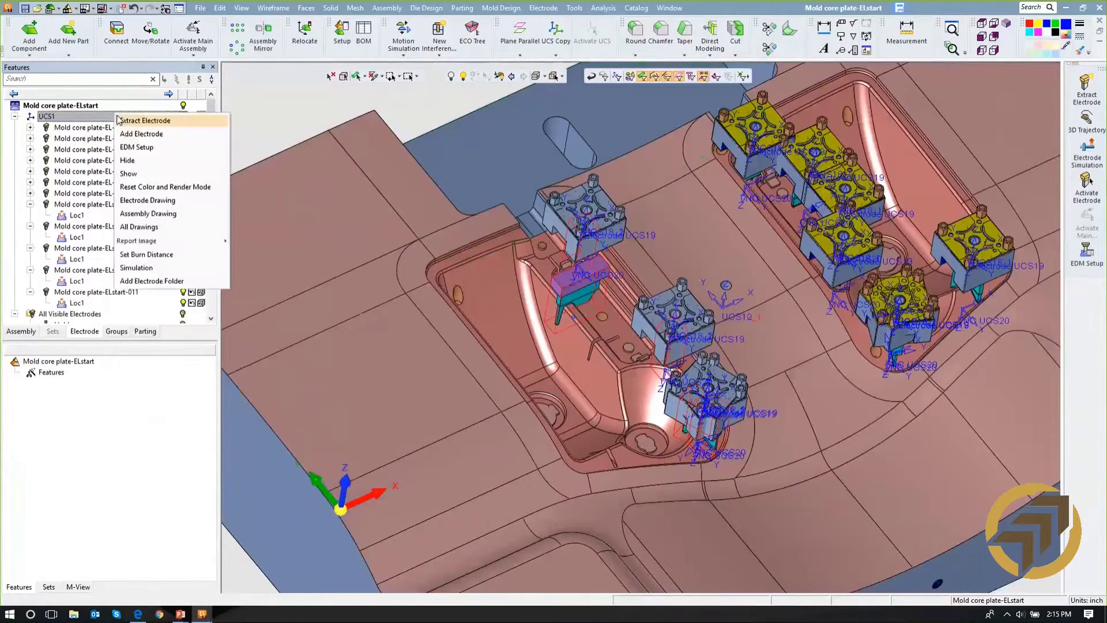
{"action": "left_click", "coordinate": [125, 149]}
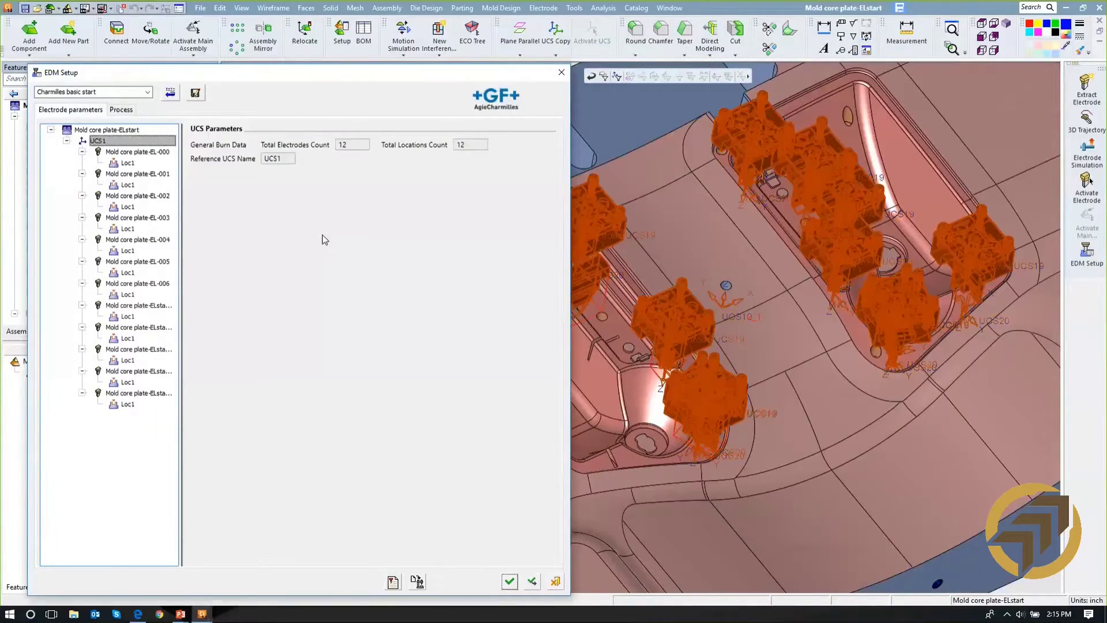
{"action": "left_click", "coordinate": [149, 92]}
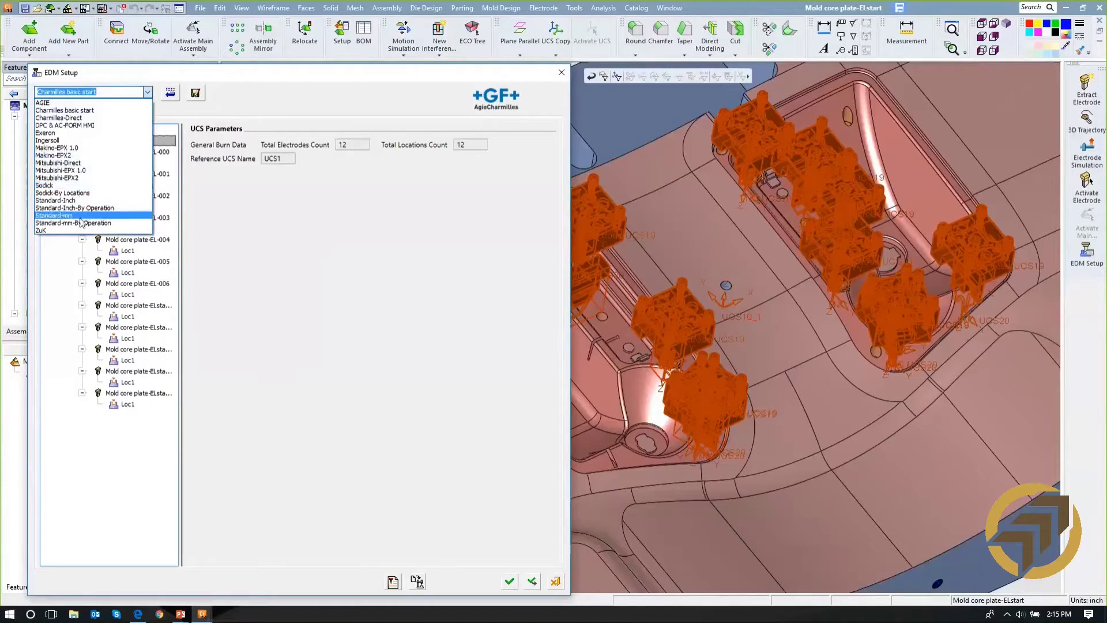
{"action": "left_click", "coordinate": [61, 118]}
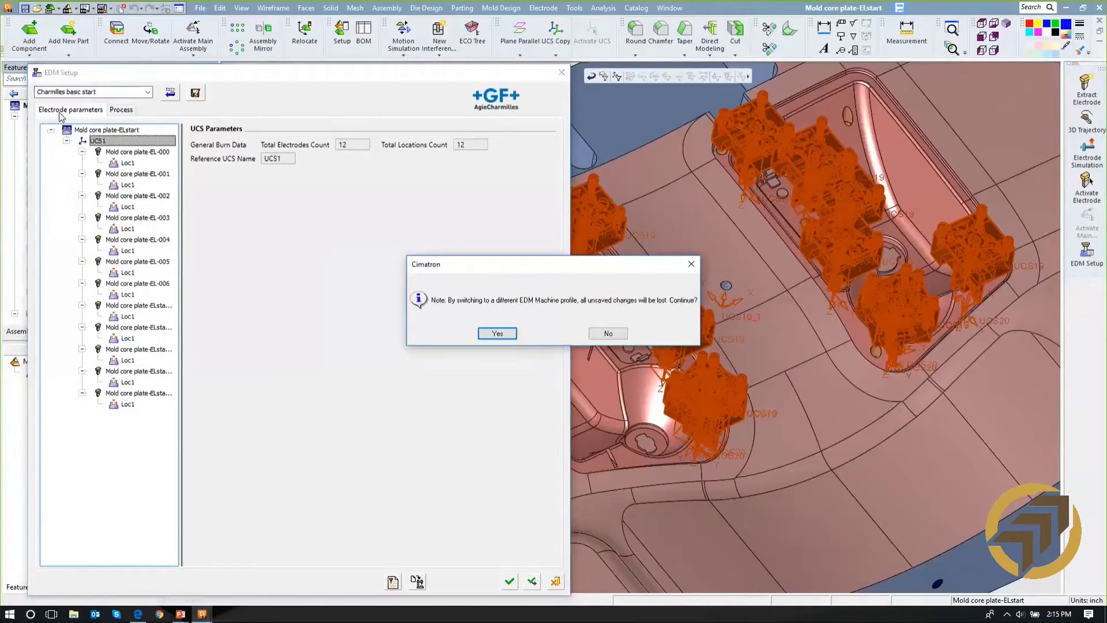
{"action": "left_click", "coordinate": [497, 333]}
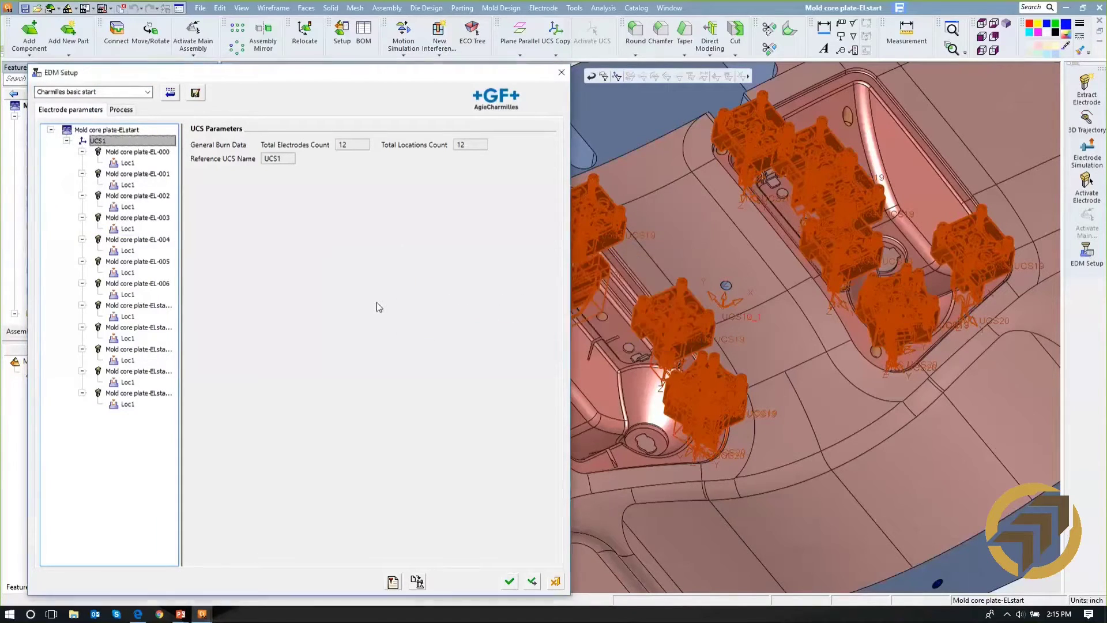
- Review electrode EL-000's orbiting types, stage materials and additional burning stages, plus the parameters of its Loc1 location
{"action": "left_click", "coordinate": [112, 153]}
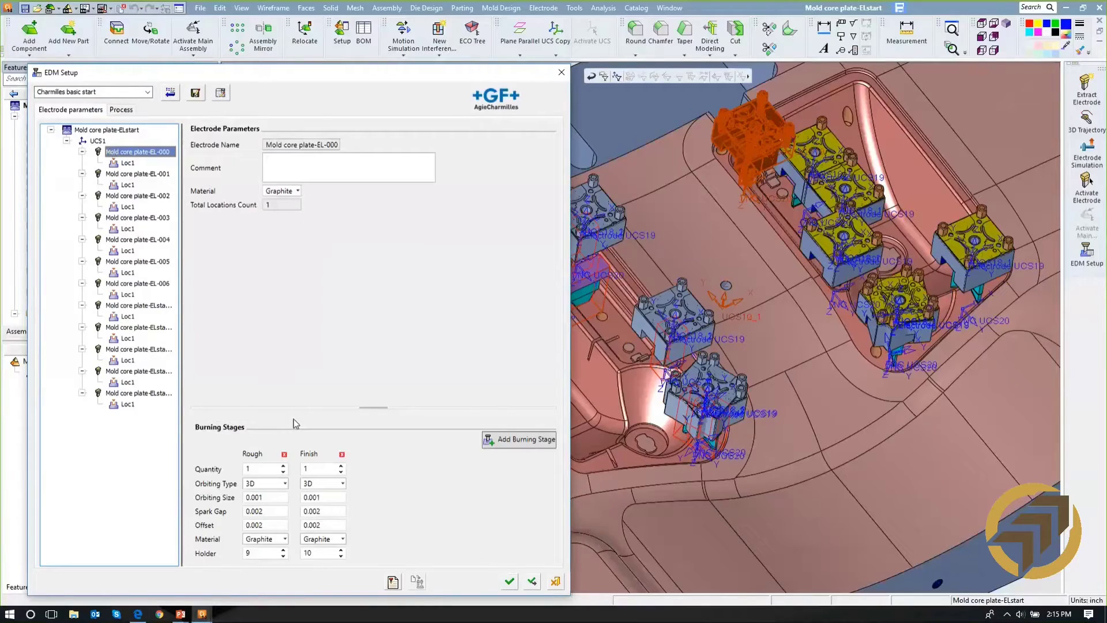
{"action": "left_click", "coordinate": [285, 484]}
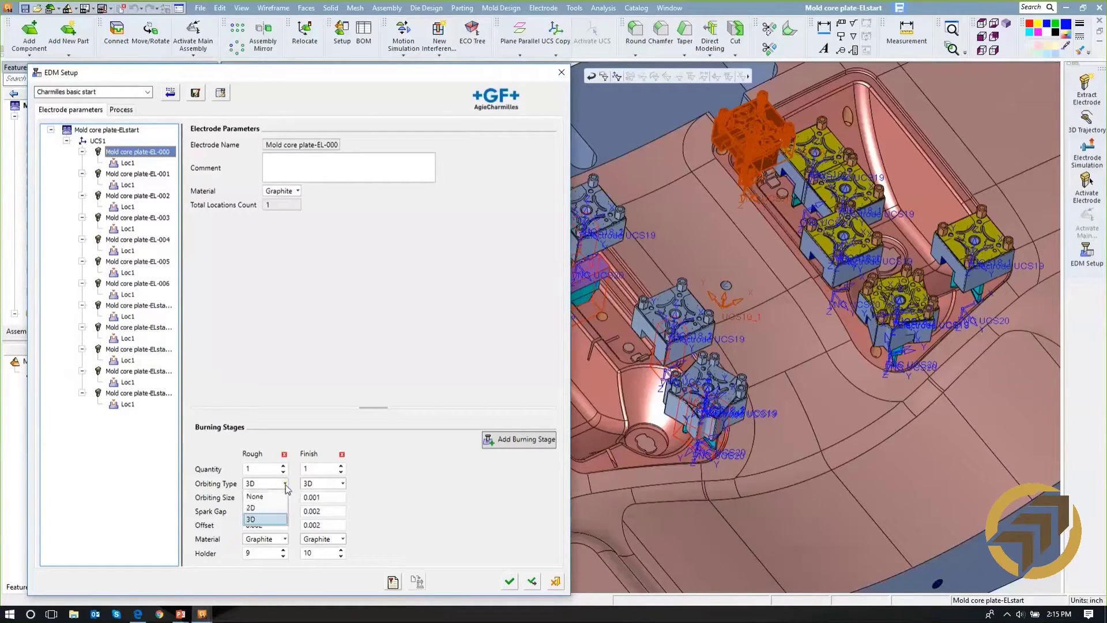
{"action": "left_click", "coordinate": [282, 519]}
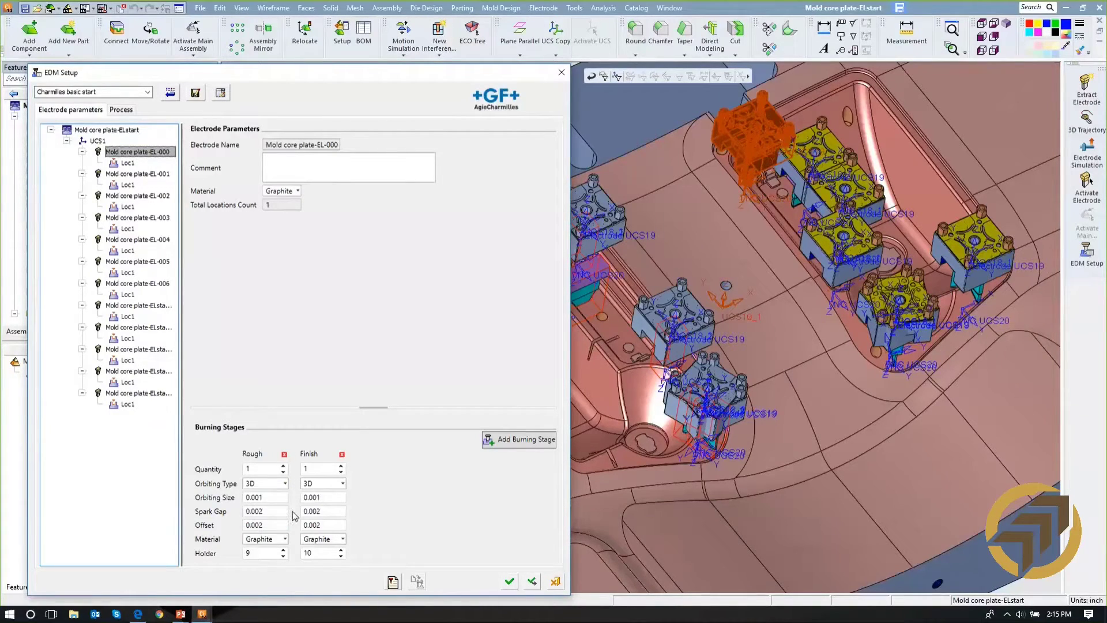
{"action": "left_click", "coordinate": [285, 541]}
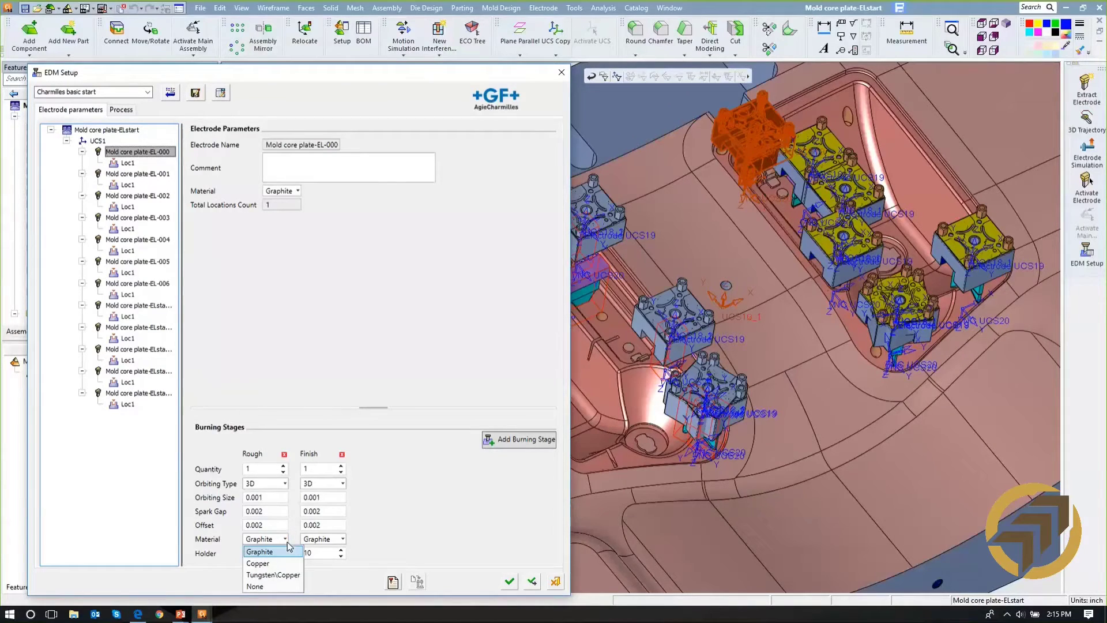
{"action": "left_click", "coordinate": [283, 552]}
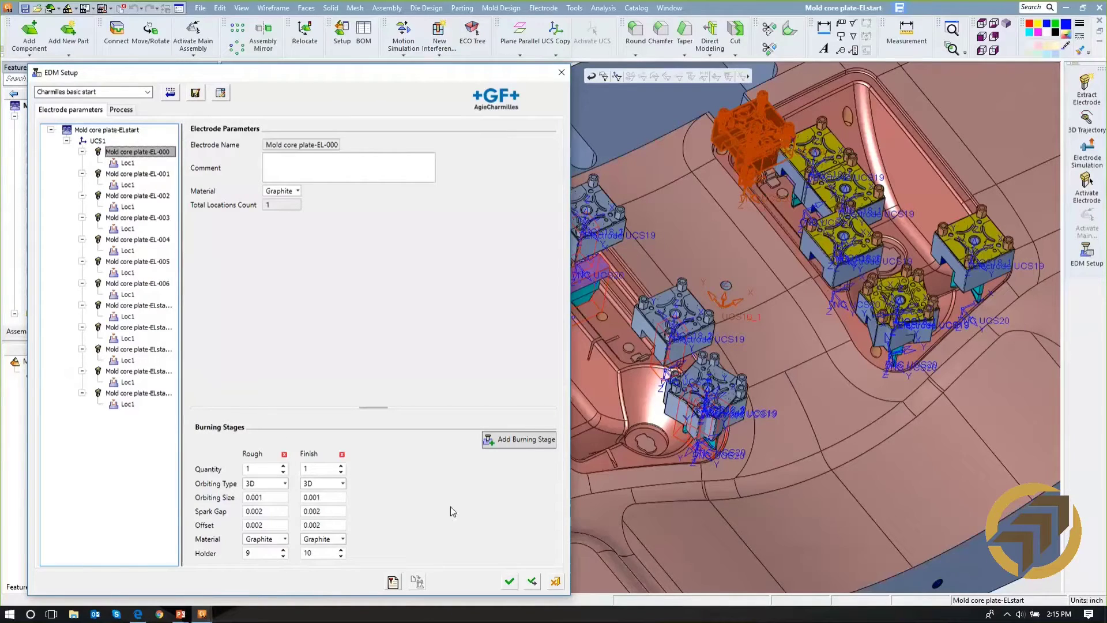
{"action": "left_click", "coordinate": [527, 443]}
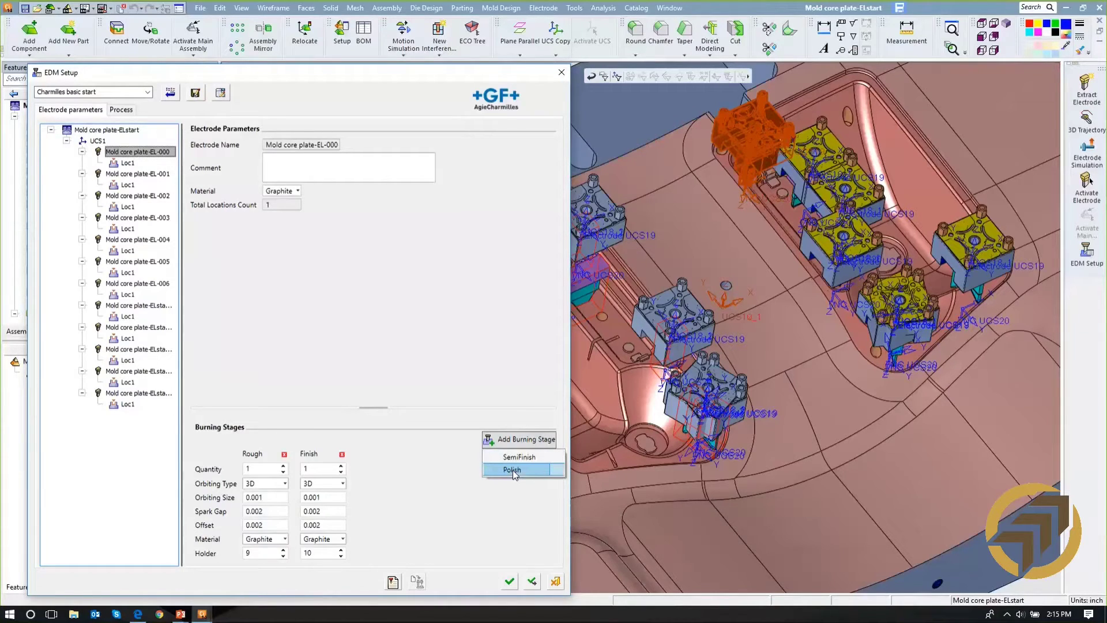
{"action": "left_click", "coordinate": [442, 470]}
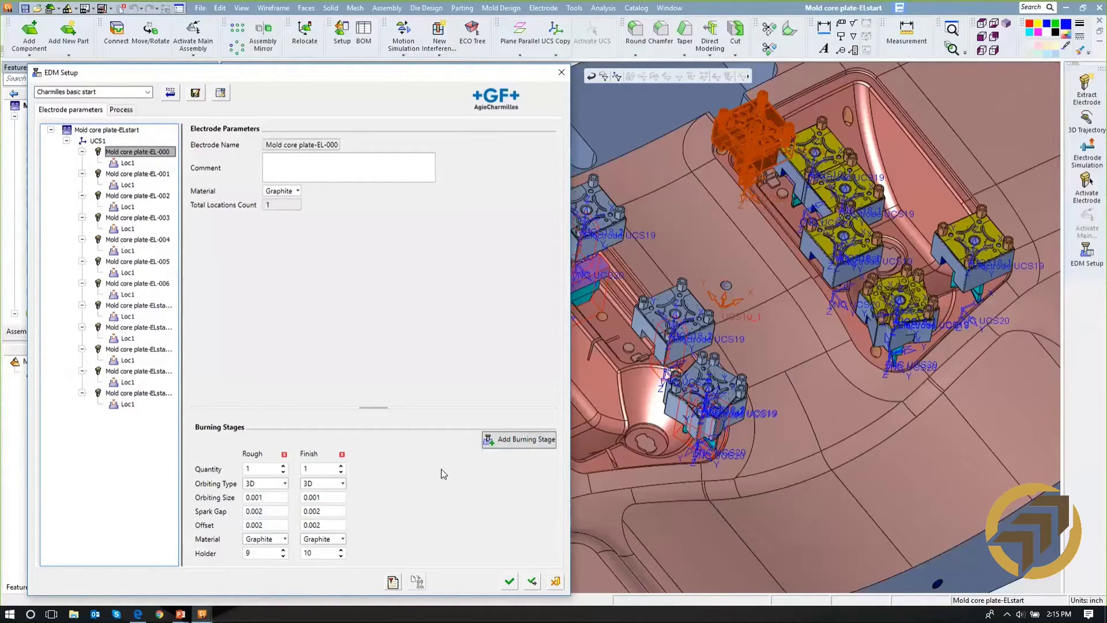
{"action": "left_click", "coordinate": [128, 164]}
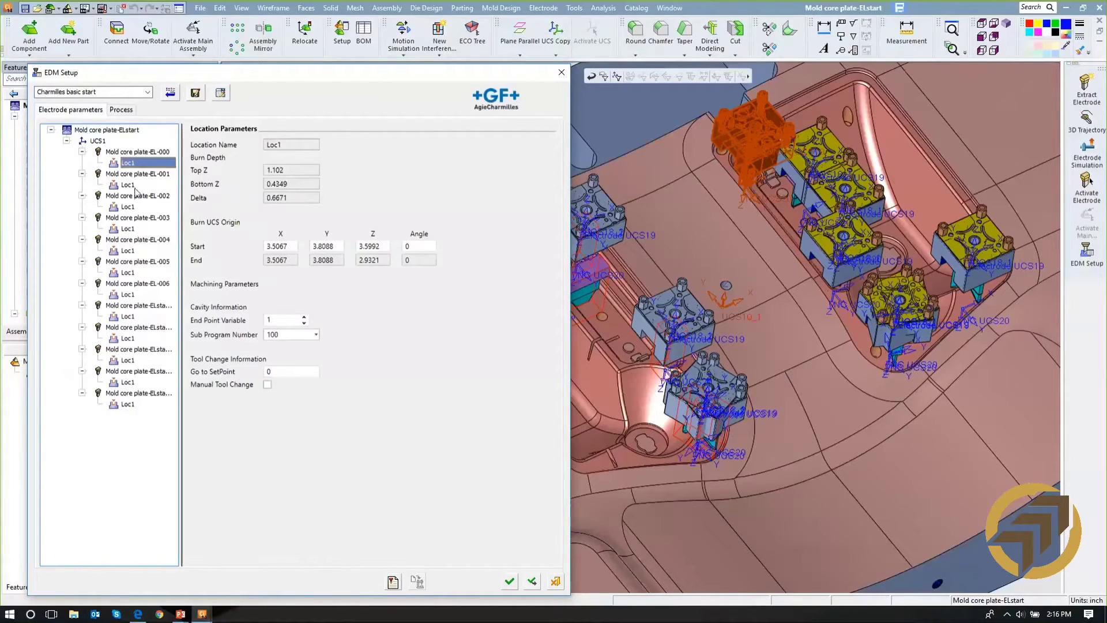
- Fill the process burning order with electrodes 007, 008, EL-000 and EL-001, followed by all remaining electrodes
{"action": "left_click", "coordinate": [118, 110]}
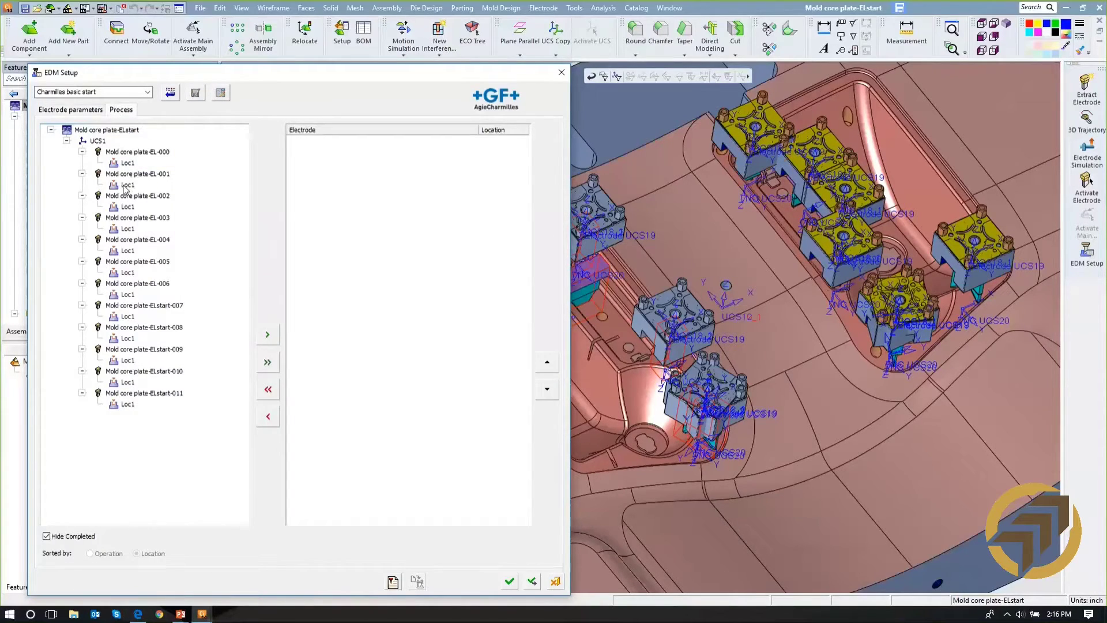
{"action": "left_click", "coordinate": [137, 306]}
{"action": "left_click", "coordinate": [266, 336]}
{"action": "left_click", "coordinate": [266, 336]}
{"action": "left_click", "coordinate": [161, 153]}
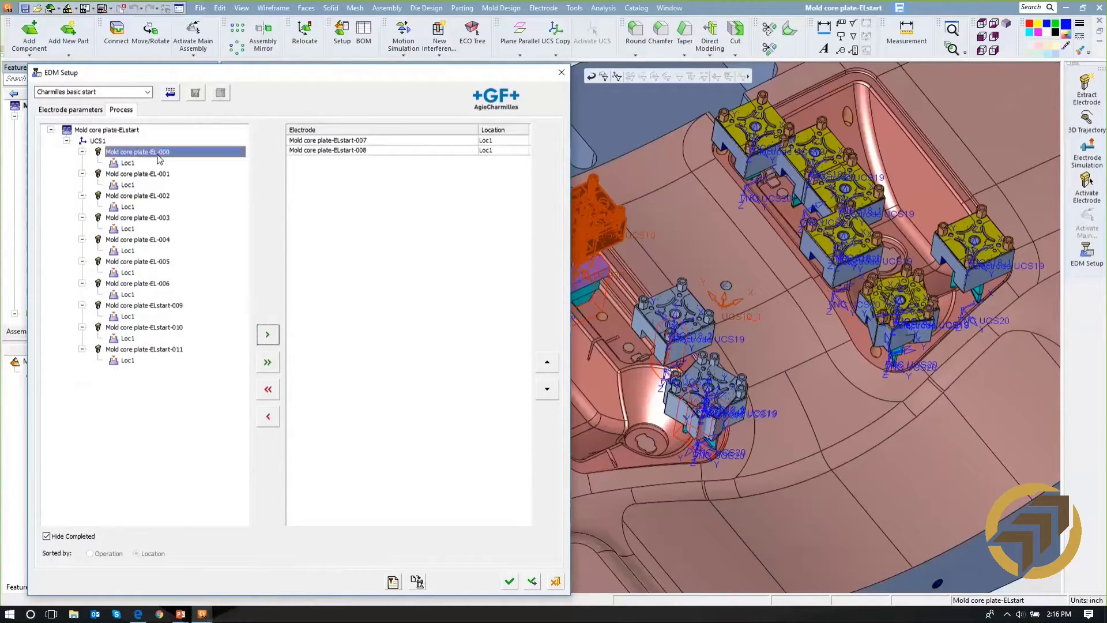
{"action": "left_click", "coordinate": [267, 338]}
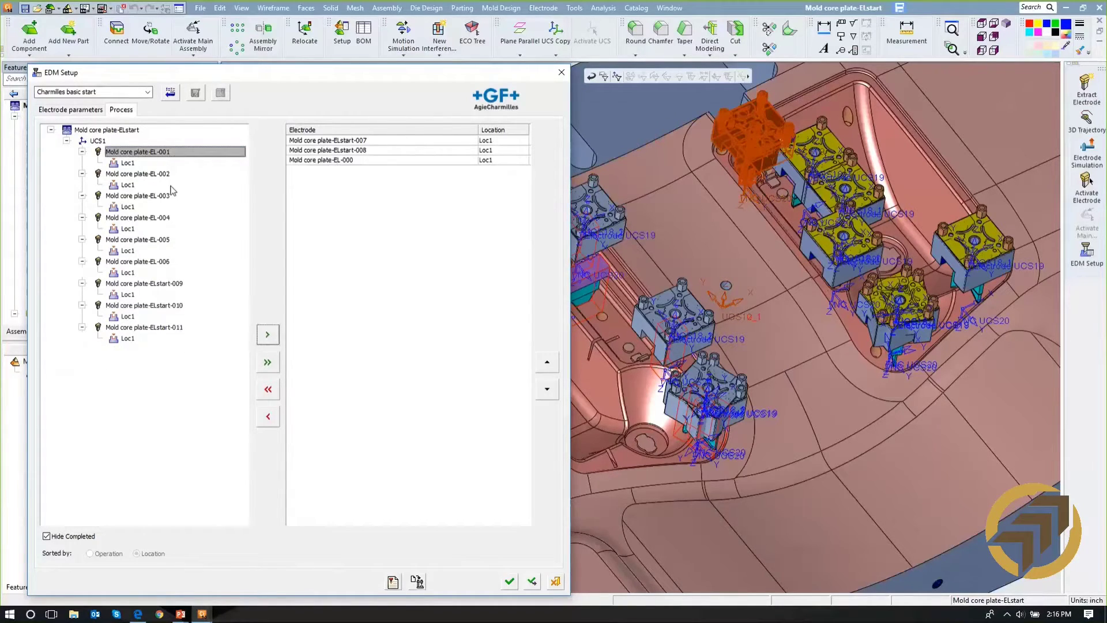
{"action": "left_click", "coordinate": [267, 337]}
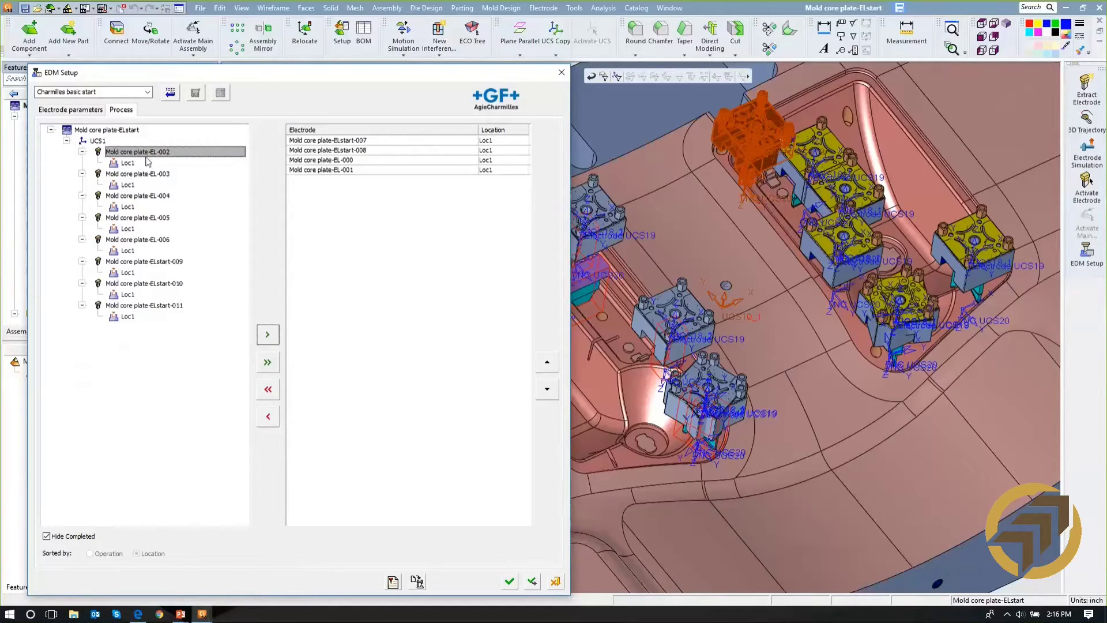
{"action": "left_click", "coordinate": [128, 131]}
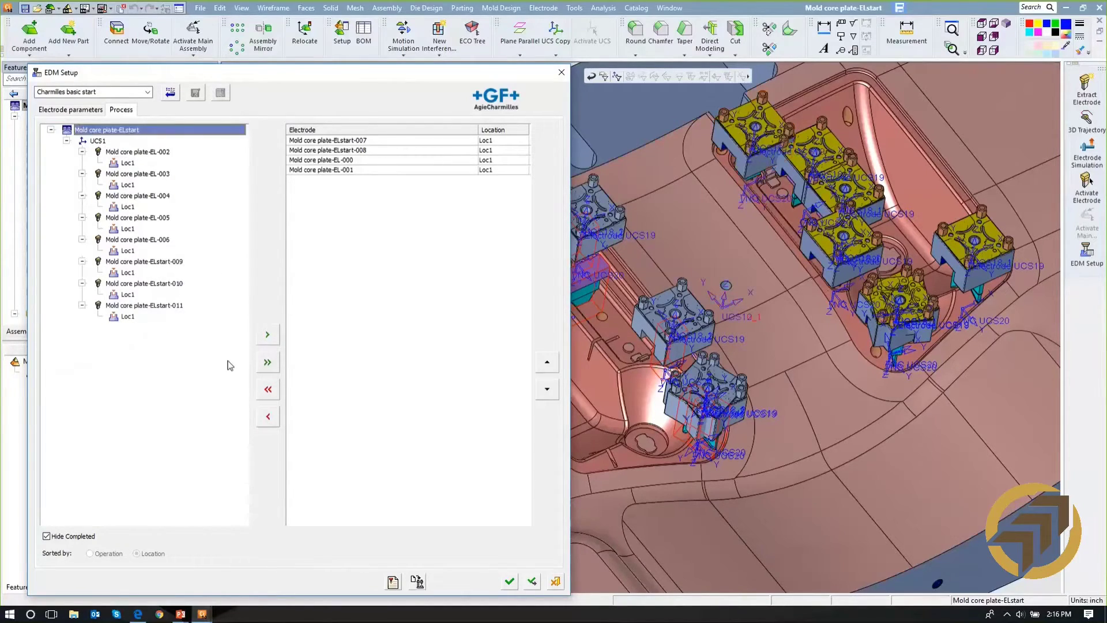
{"action": "left_click", "coordinate": [268, 361]}
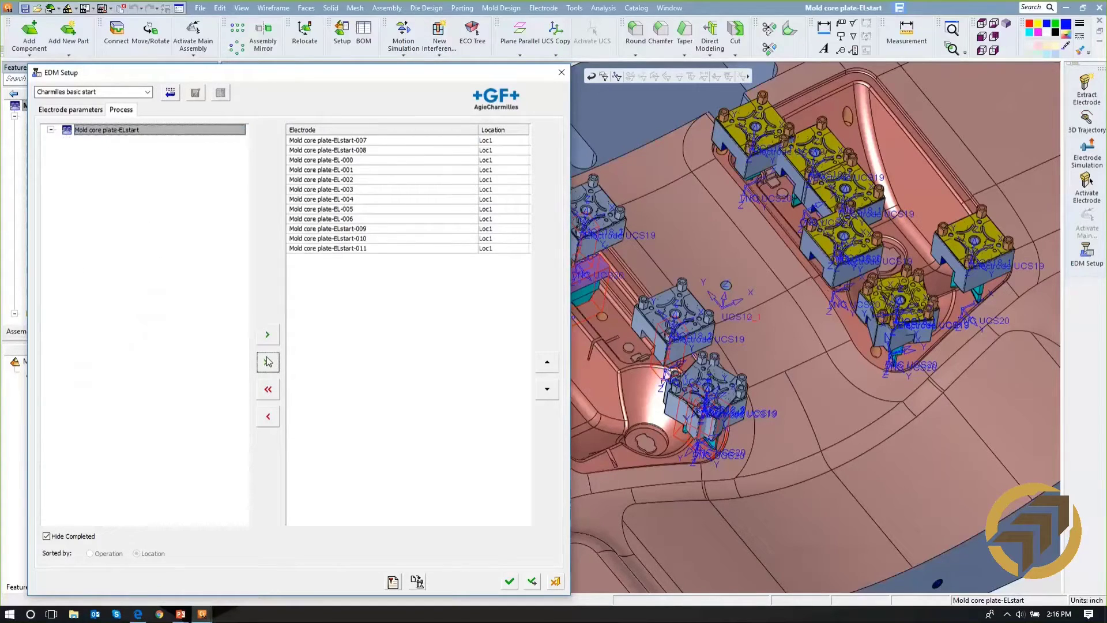
- Post-process the sequence with EDM-CHARMILLES-DIRECT to Mold core plate-ELstart.txt, opening the output file and overwriting the existing one
{"action": "left_click", "coordinate": [416, 583]}
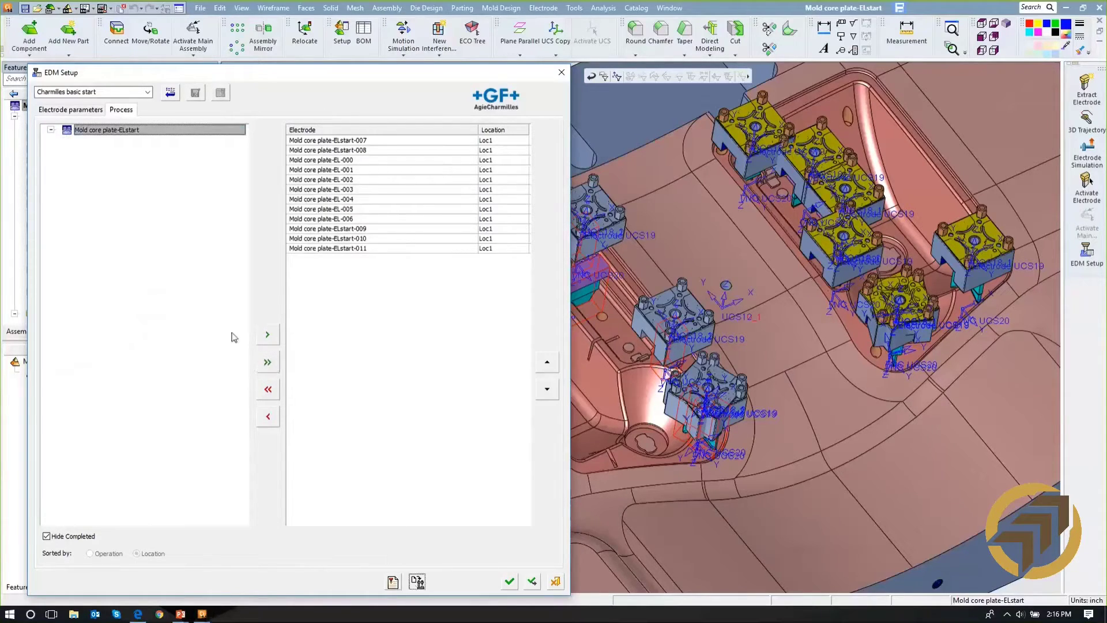
{"action": "left_click", "coordinate": [178, 405]}
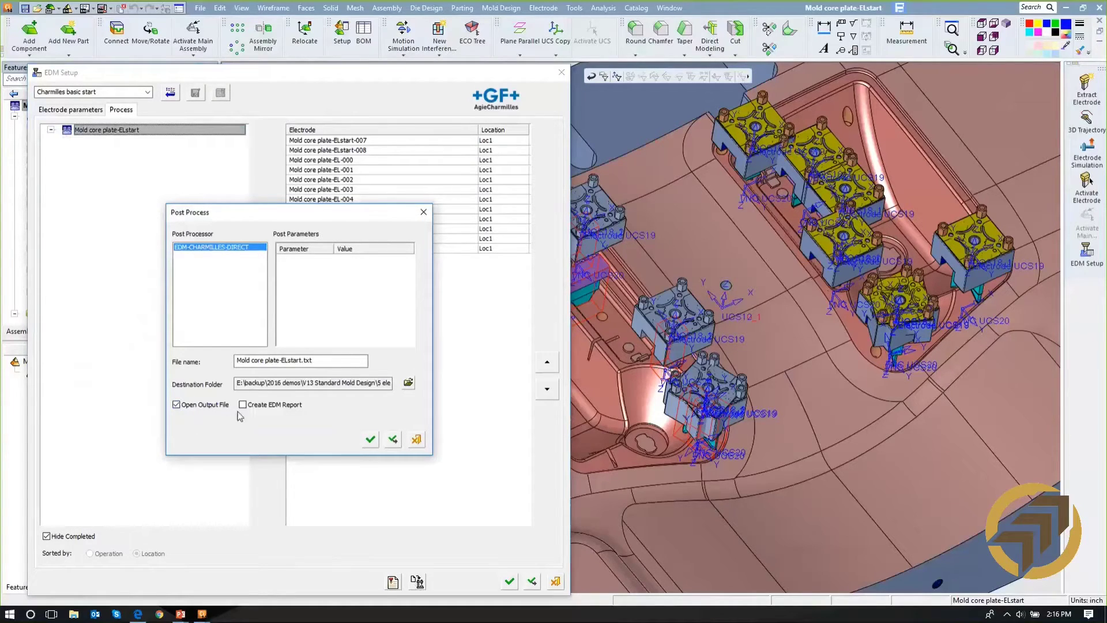
{"action": "left_click", "coordinate": [370, 440]}
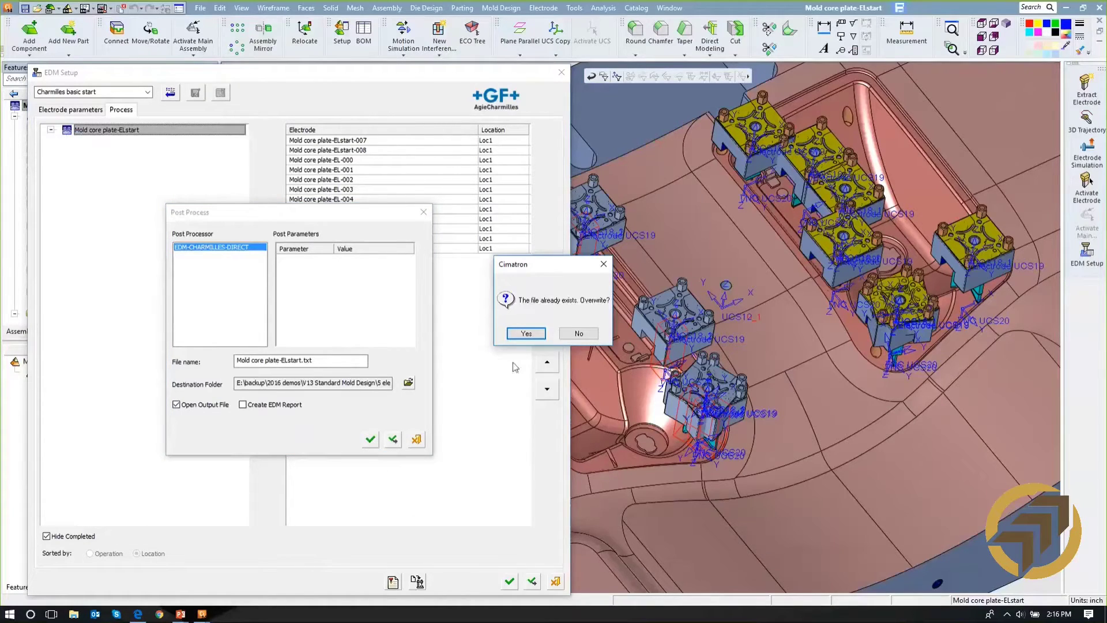
{"action": "left_click", "coordinate": [526, 334]}
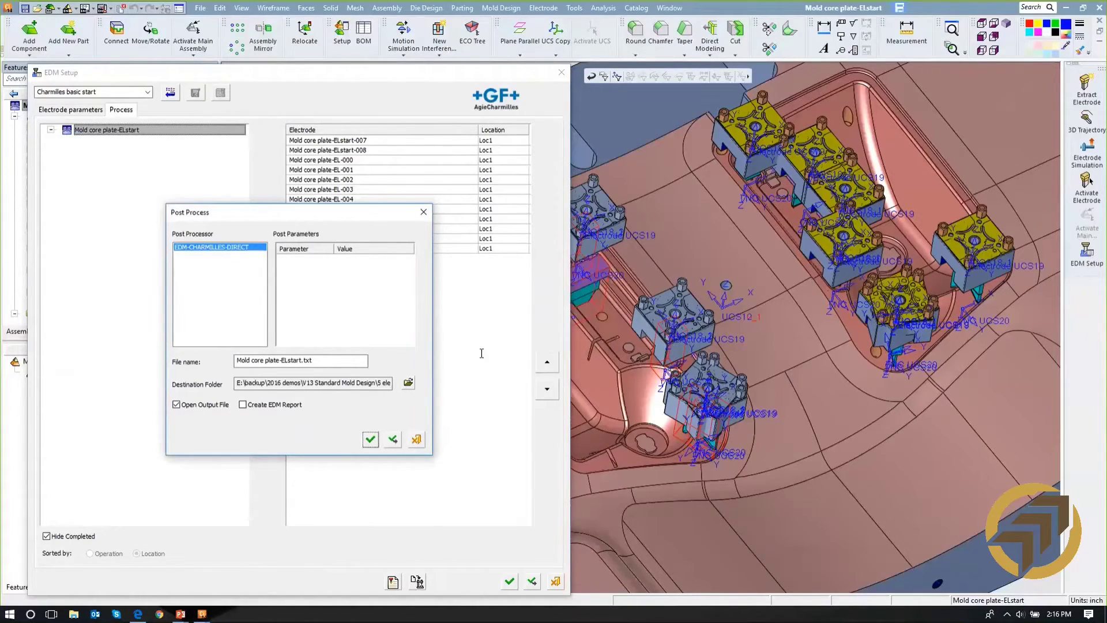
- Review the electrode positions and tool change commands in the generated EDM output text file and close it
{"action": "scroll", "coordinate": [442, 318], "scroll_direction": "down", "scroll_amount": 10}
{"action": "scroll", "coordinate": [442, 318], "scroll_direction": "down", "scroll_amount": 10}
{"action": "scroll", "coordinate": [443, 314], "scroll_direction": "up", "scroll_amount": 15}
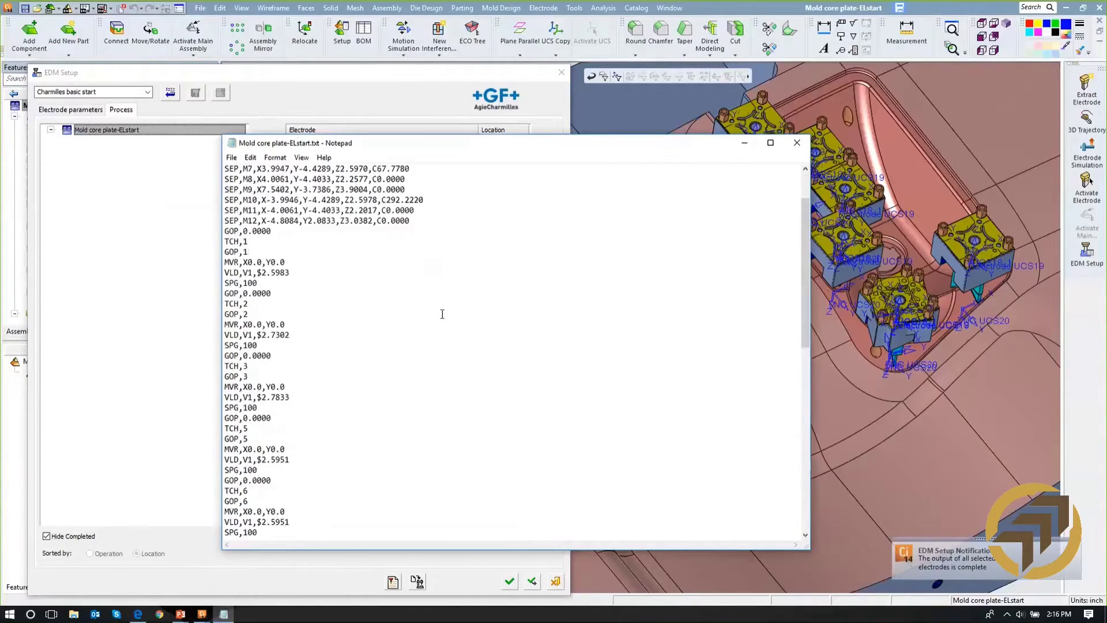
{"action": "scroll", "coordinate": [443, 313], "scroll_direction": "up", "scroll_amount": 2}
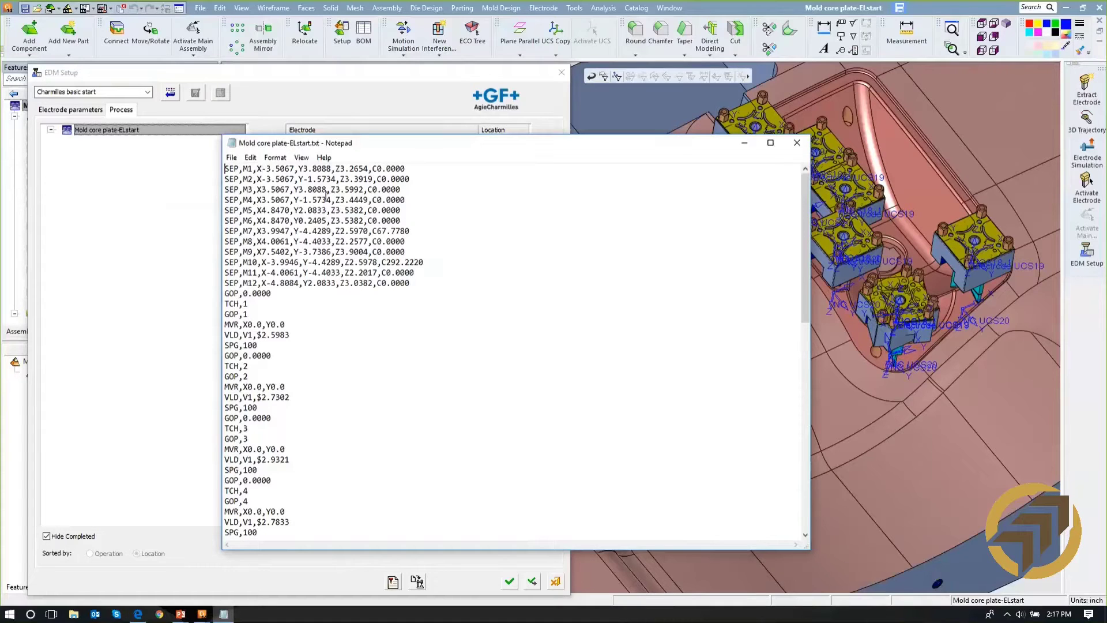
{"action": "left_click", "coordinate": [797, 142]}
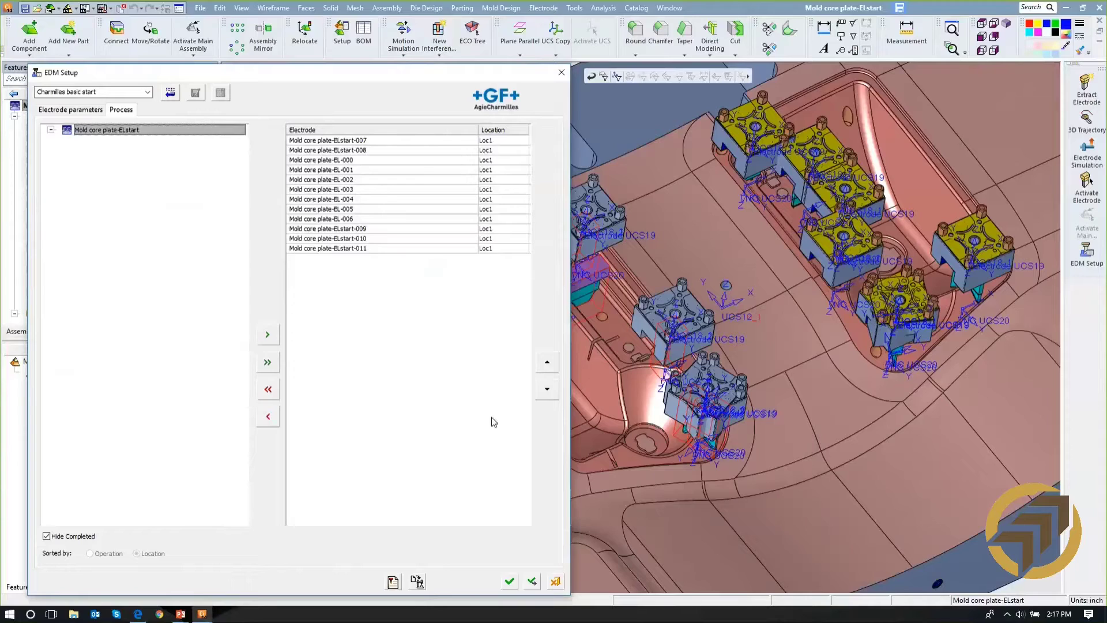
- Create an Excel EDM report for all electrodes from the Standard_EDM_Report template, overwriting the existing file, and close it and the EDM setup without saving changes
{"action": "left_click", "coordinate": [392, 583]}
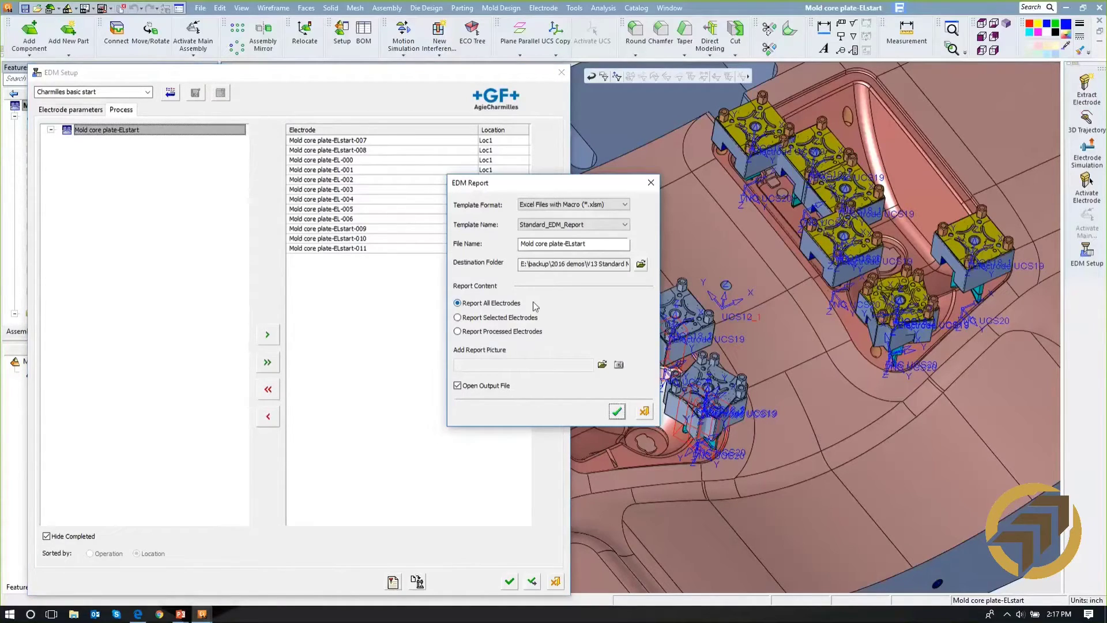
{"action": "left_click", "coordinate": [617, 412]}
{"action": "left_click", "coordinate": [526, 334]}
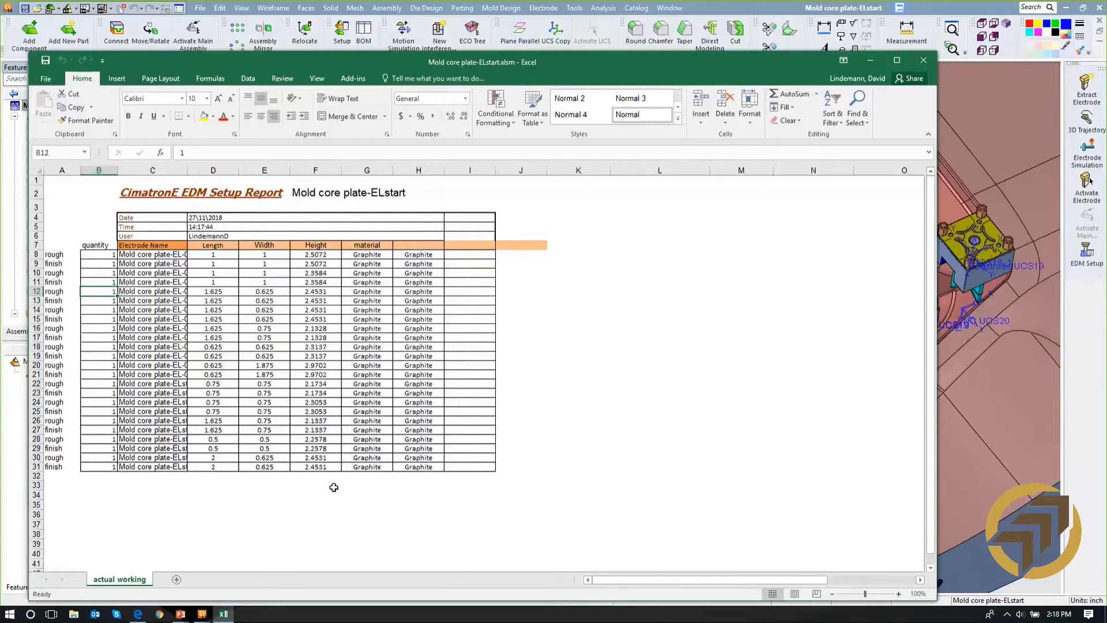
{"action": "left_click", "coordinate": [921, 67]}
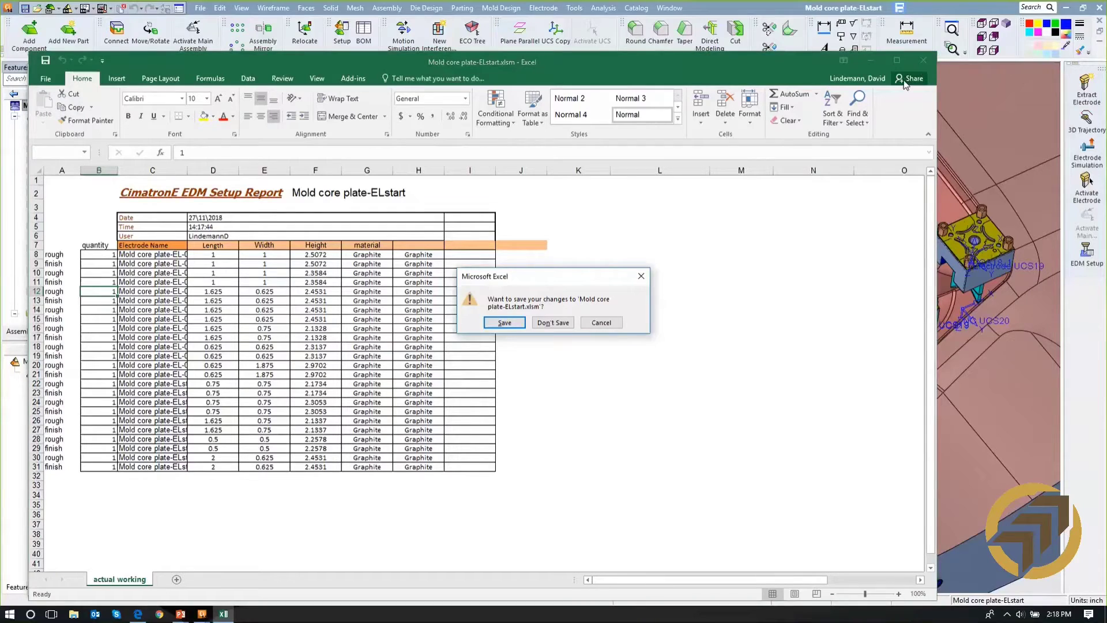
{"action": "left_click", "coordinate": [570, 320]}
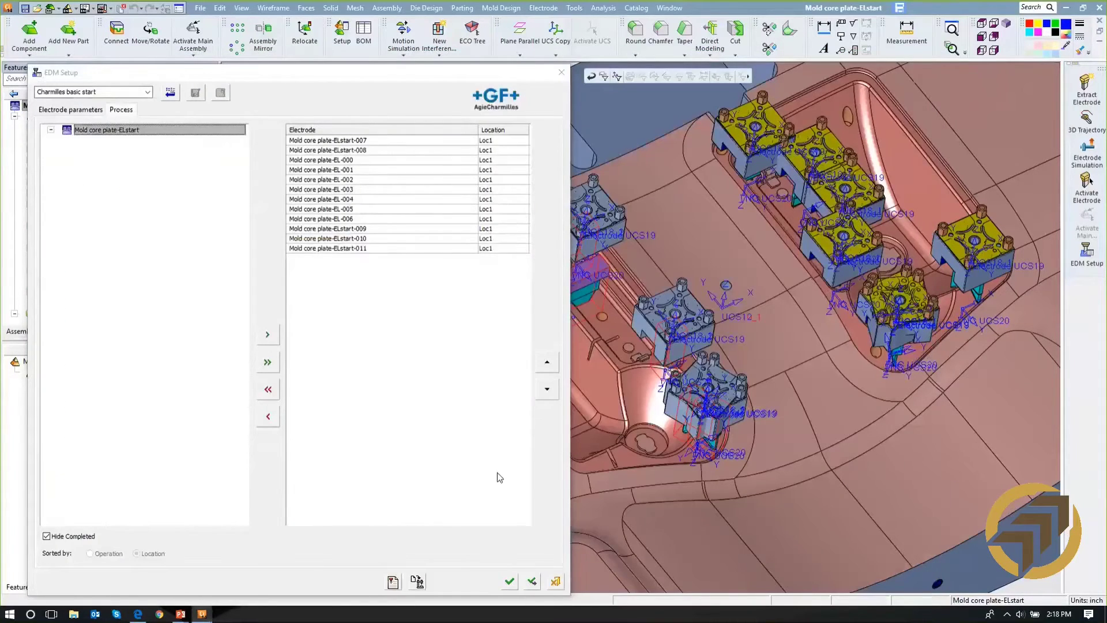
{"action": "left_click", "coordinate": [555, 582]}
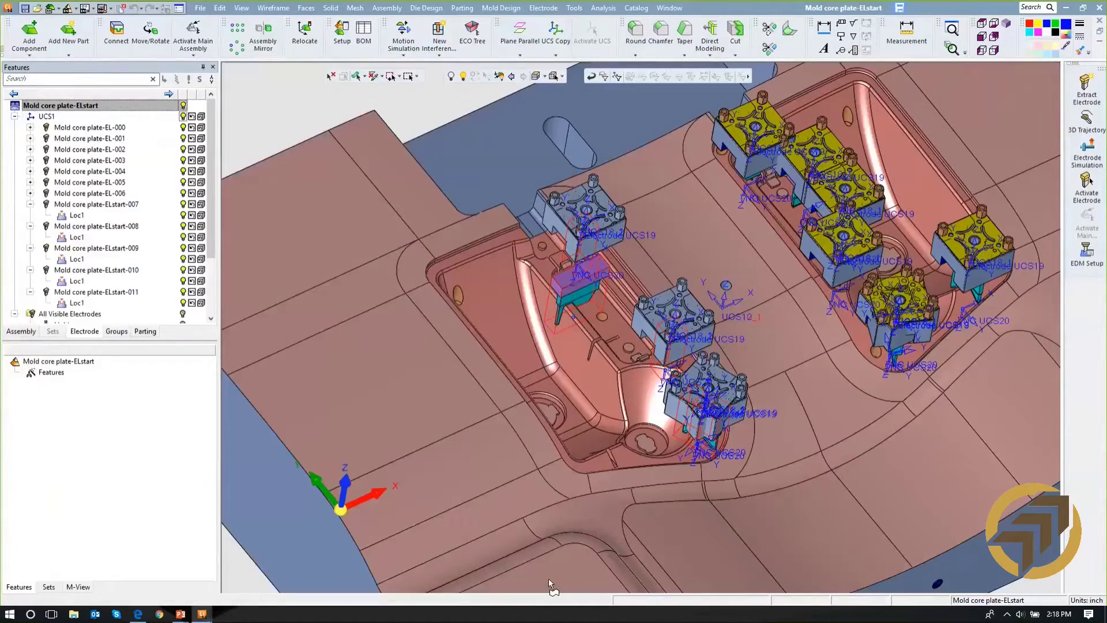
- Switch to electrode EL-000's combined drawing and examine its views, burn position dimensions and burning parameter table
{"action": "right_click", "coordinate": [61, 118]}
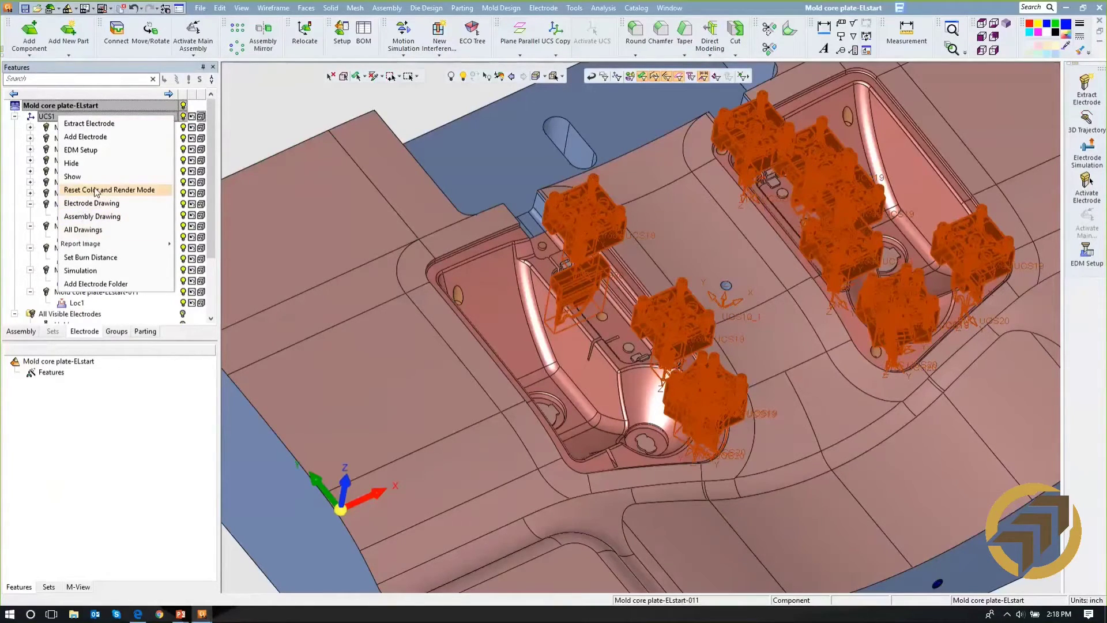
{"action": "key", "text": "alt+Tab"}
{"action": "key", "text": "alt+Tab"}
{"action": "key", "text": "alt+Tab"}
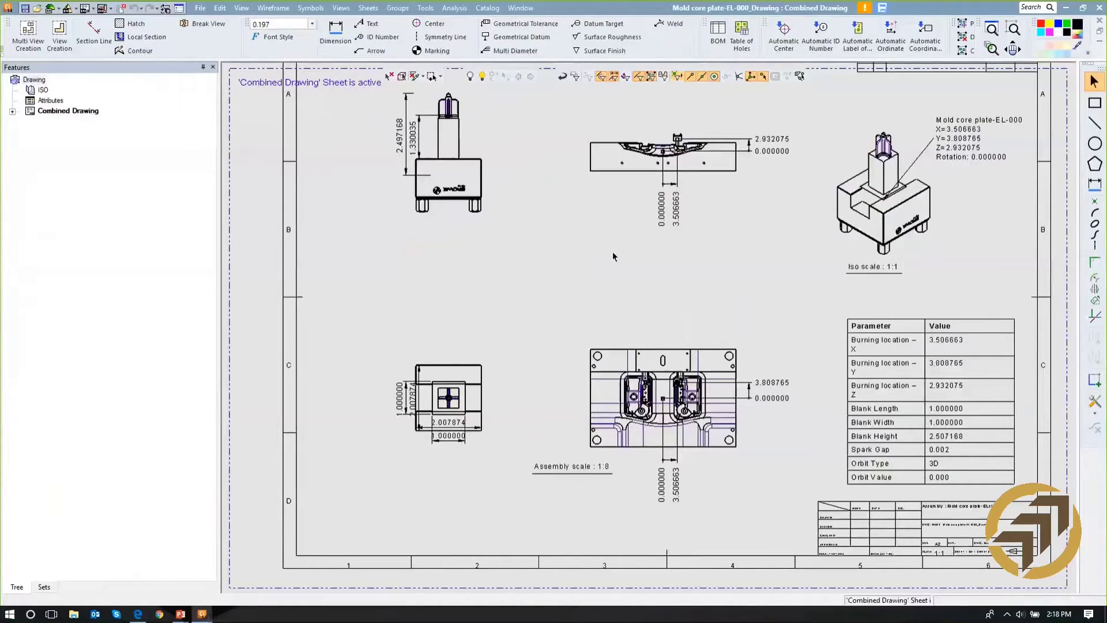
{"action": "mouse_move", "coordinate": [556, 285]}
{"action": "right_mouse_down", "text": "ctrl"}
{"action": "mouse_move", "coordinate": [596, 265]}
{"action": "mouse_move", "coordinate": [591, 222]}
{"action": "right_mouse_up", "text": "ctrl"}
{"action": "middle_click_drag", "start_coordinate": [591, 270], "coordinate": [583, 336], "text": "ctrl"}
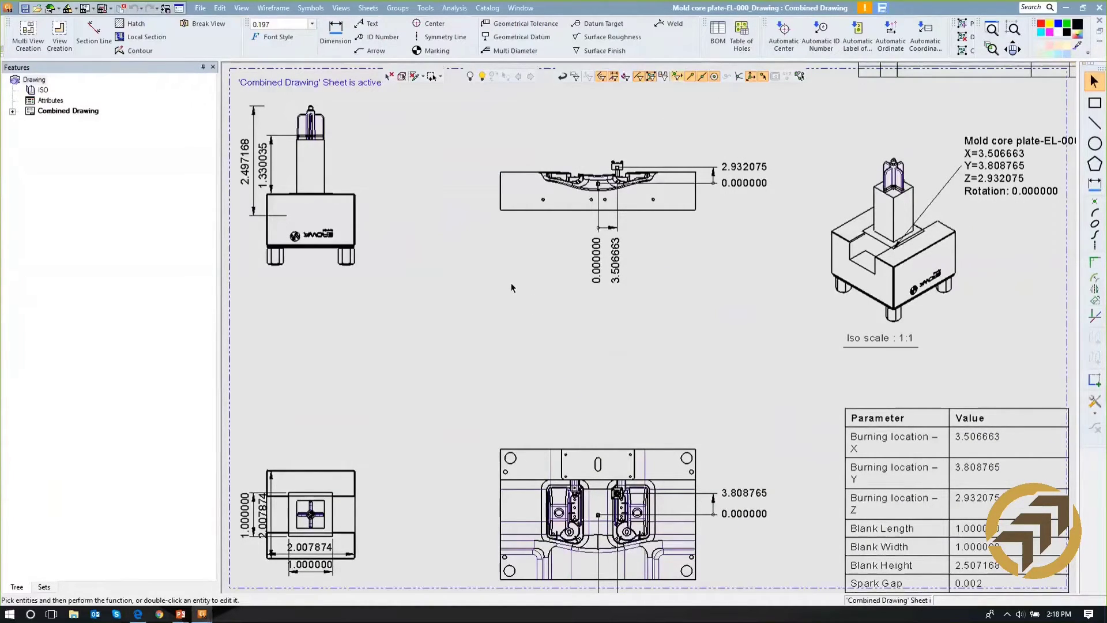
{"action": "mouse_move", "coordinate": [732, 314]}
{"action": "middle_mouse_down", "text": "ctrl"}
{"action": "mouse_move", "coordinate": [719, 230]}
{"action": "mouse_move", "coordinate": [693, 241]}
{"action": "middle_mouse_up", "text": "ctrl"}
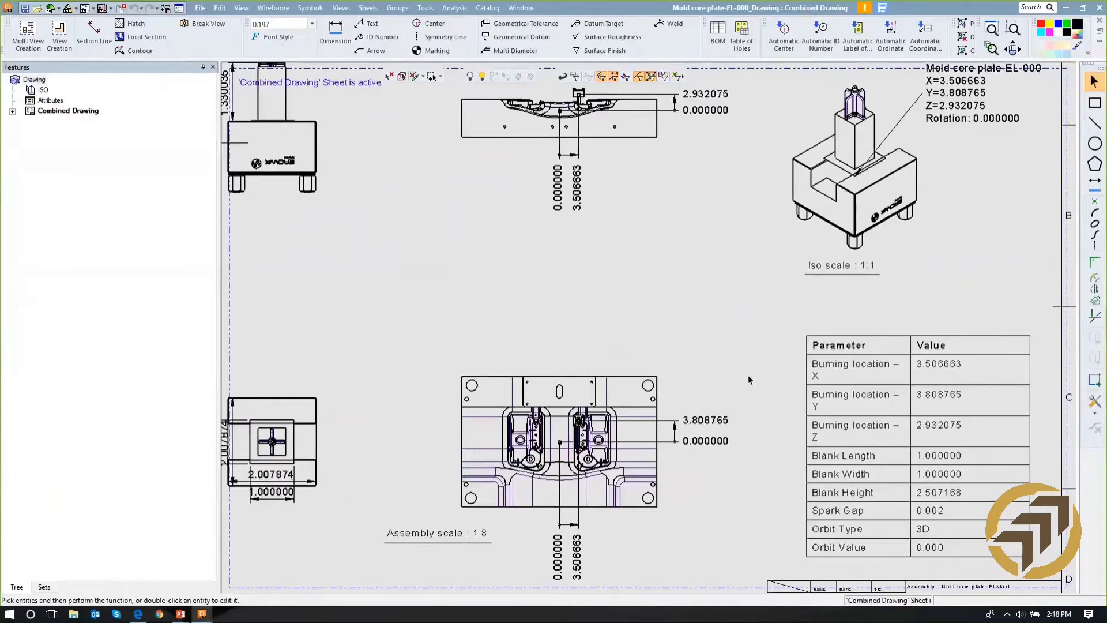
{"action": "middle_click_drag", "start_coordinate": [852, 407], "coordinate": [775, 314], "text": "ctrl"}
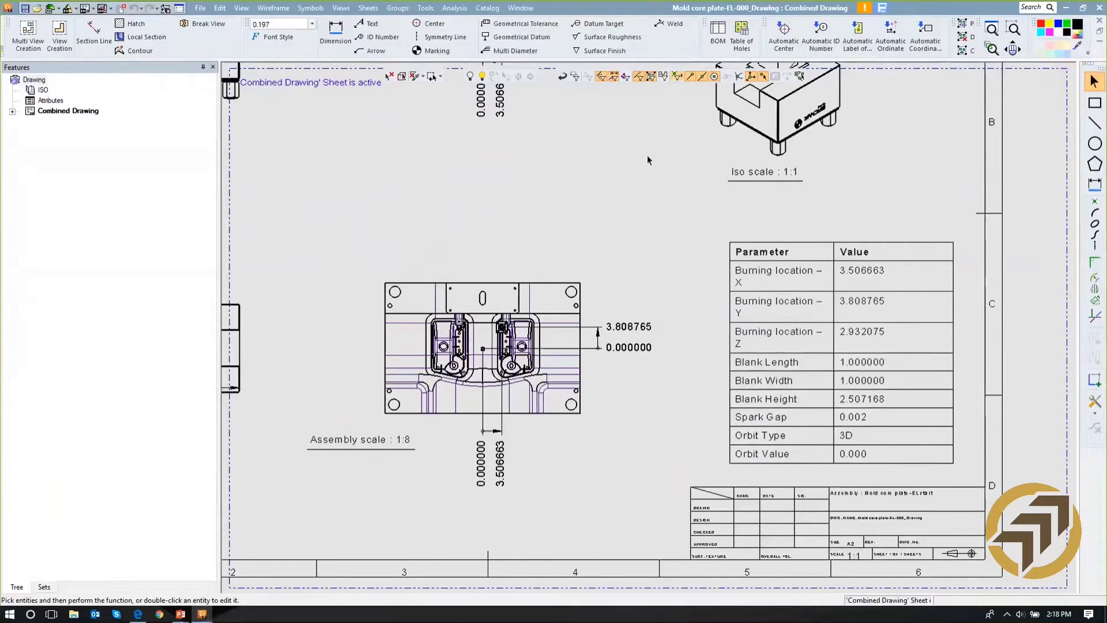
- Examine the EL-000 drawing's location callout, electrode height dimensions, blank and spark gap parameters, and title block
{"action": "middle_click_drag", "start_coordinate": [648, 161], "coordinate": [678, 267], "text": "ctrl"}
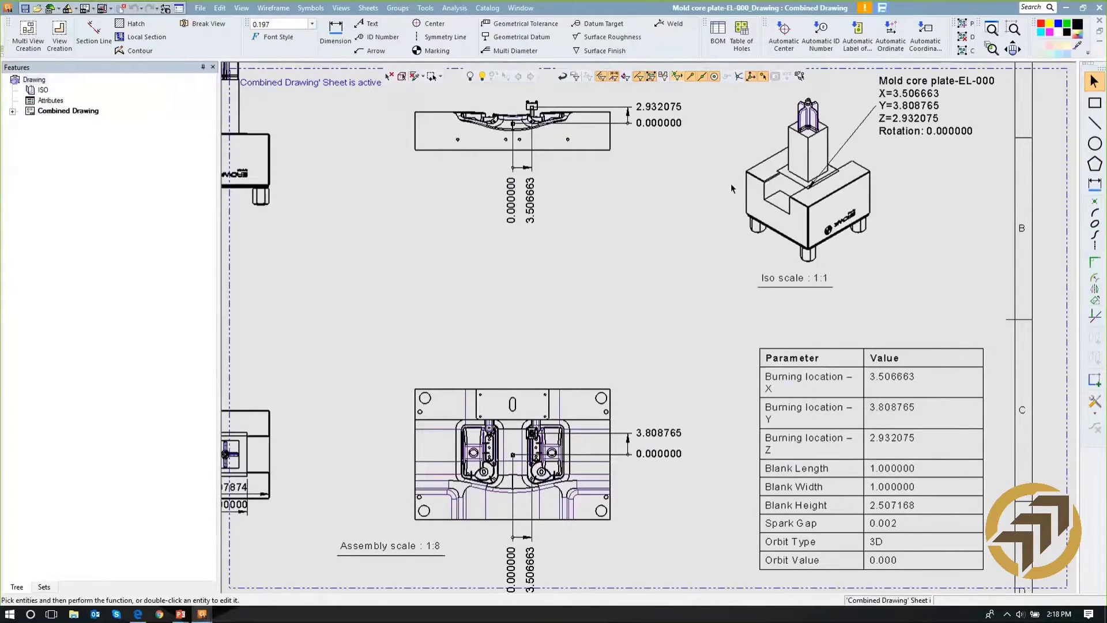
{"action": "middle_click_drag", "start_coordinate": [731, 185], "coordinate": [947, 217], "text": "ctrl"}
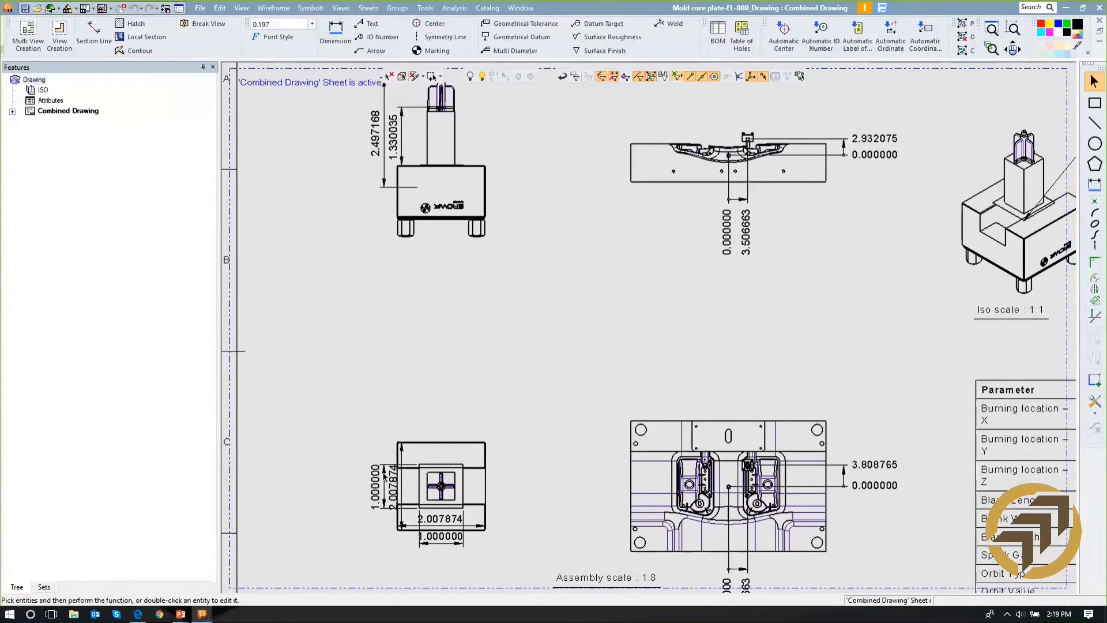
{"action": "middle_click_drag", "start_coordinate": [342, 200], "coordinate": [450, 282]}
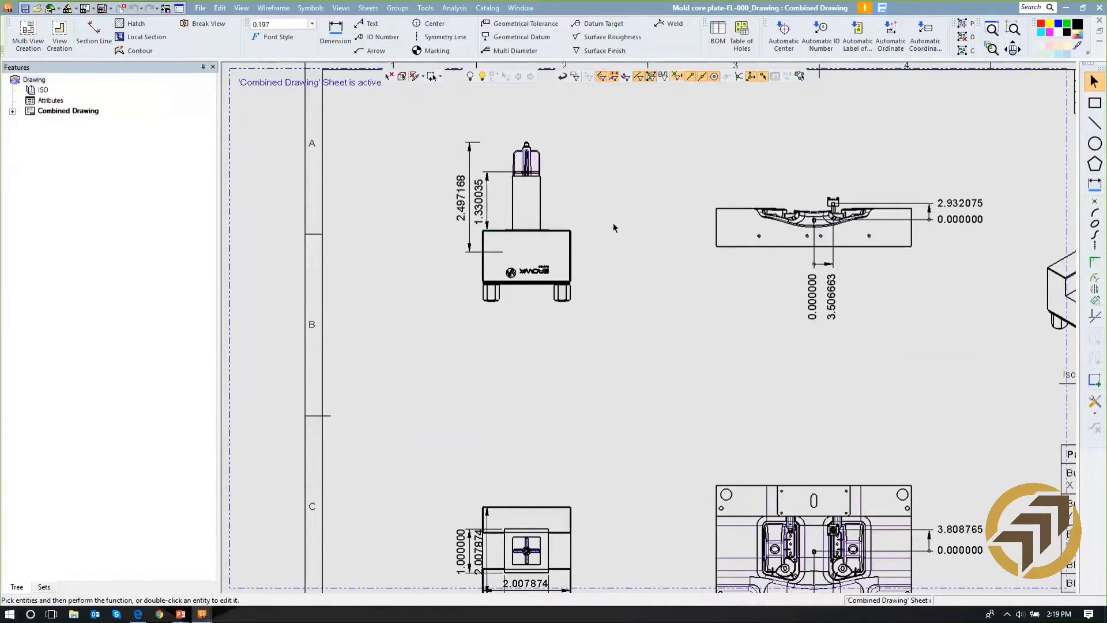
{"action": "right_click_drag", "start_coordinate": [614, 224], "coordinate": [596, 326], "text": "ctrl"}
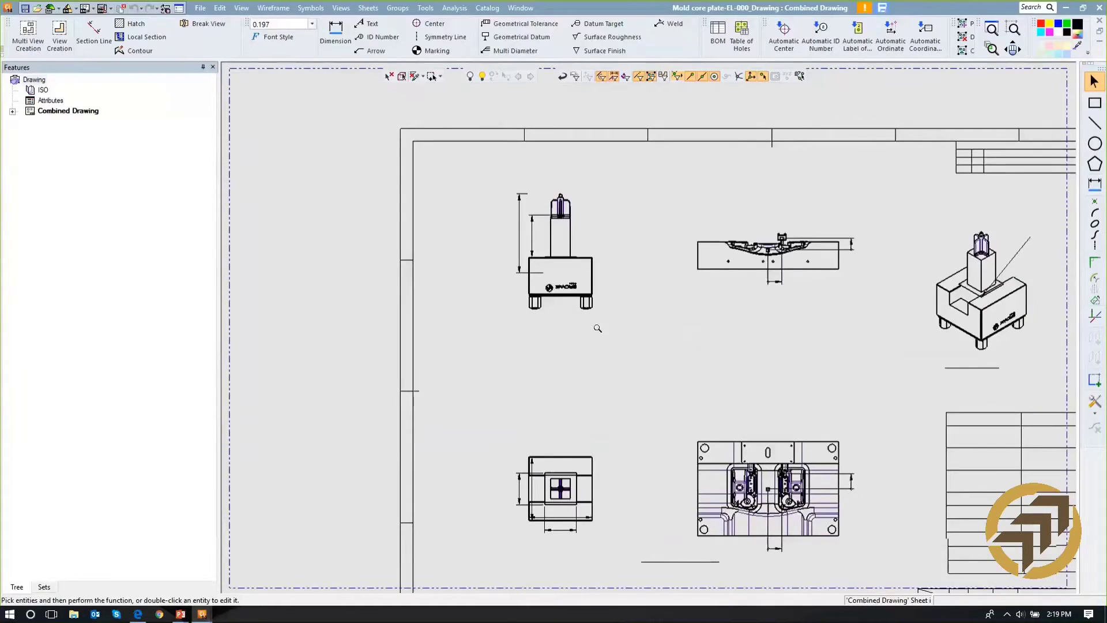
{"action": "mouse_move", "coordinate": [668, 303]}
{"action": "middle_mouse_down", "text": "ctrl"}
{"action": "mouse_move", "coordinate": [438, 228]}
{"action": "mouse_move", "coordinate": [395, 182]}
{"action": "mouse_move", "coordinate": [413, 168]}
{"action": "middle_mouse_up", "text": "ctrl"}
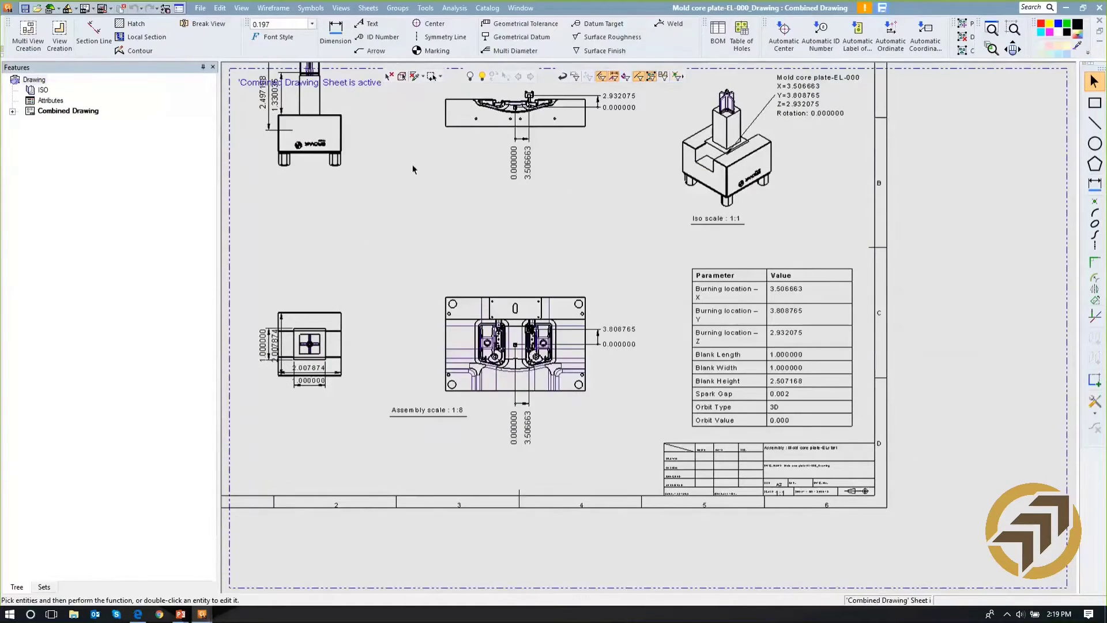
{"action": "right_click_drag", "start_coordinate": [684, 423], "coordinate": [705, 383], "text": "ctrl"}
{"action": "mouse_move", "coordinate": [676, 307]}
{"action": "middle_mouse_down", "text": "ctrl"}
{"action": "mouse_move", "coordinate": [646, 230]}
{"action": "mouse_move", "coordinate": [581, 171]}
{"action": "middle_mouse_up", "text": "ctrl"}
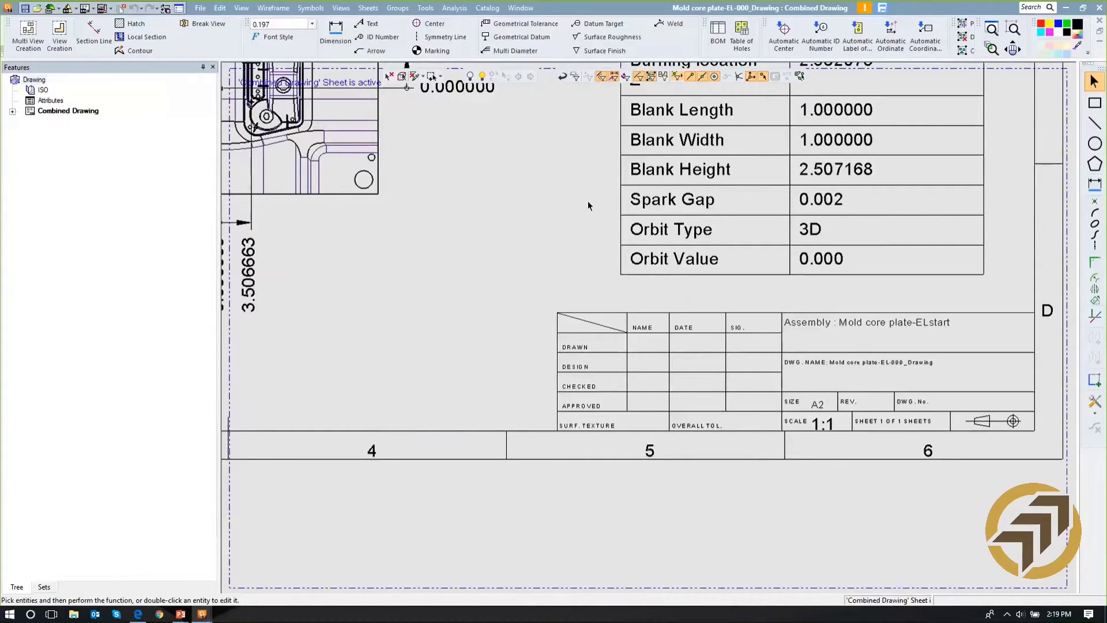
{"action": "scroll", "coordinate": [658, 360], "scroll_direction": "down", "scroll_amount": 1}
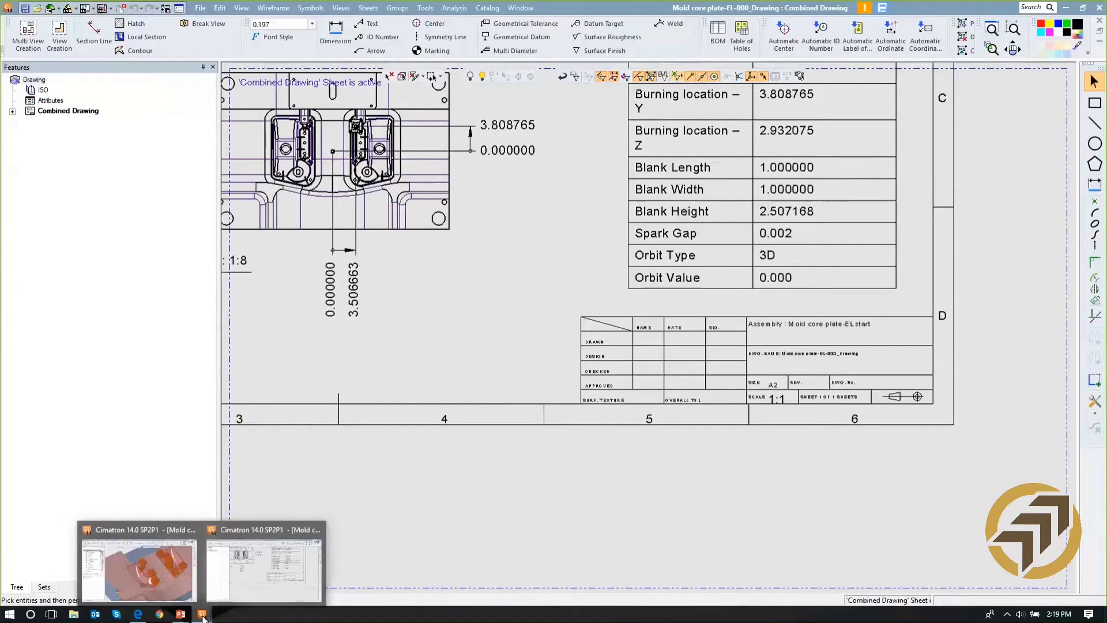
- Switch to the Mold core plate-ELstart assembly drawing and examine the coordinates and rotation of each electrode
{"action": "left_click", "coordinate": [521, 9]}
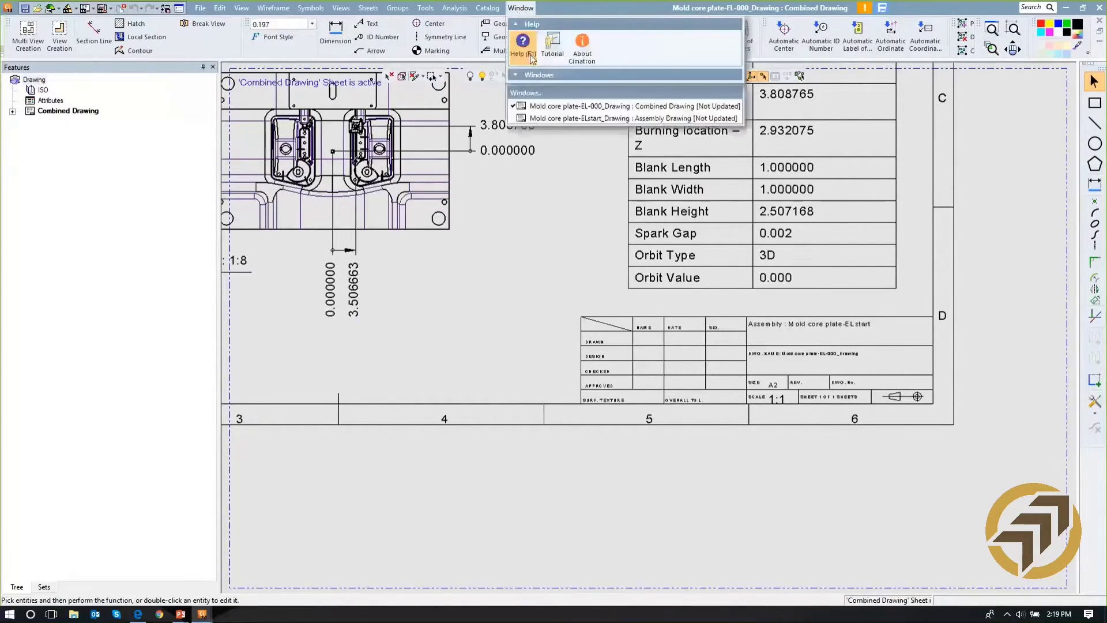
{"action": "left_click", "coordinate": [540, 118]}
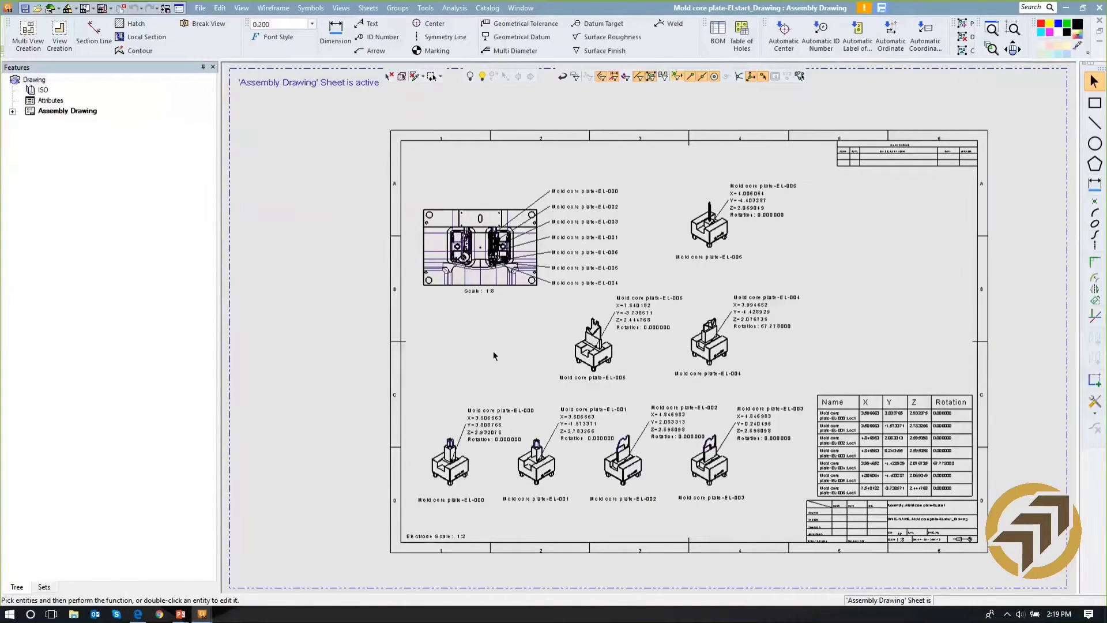
{"action": "scroll", "coordinate": [522, 220], "scroll_direction": "up", "scroll_amount": 2}
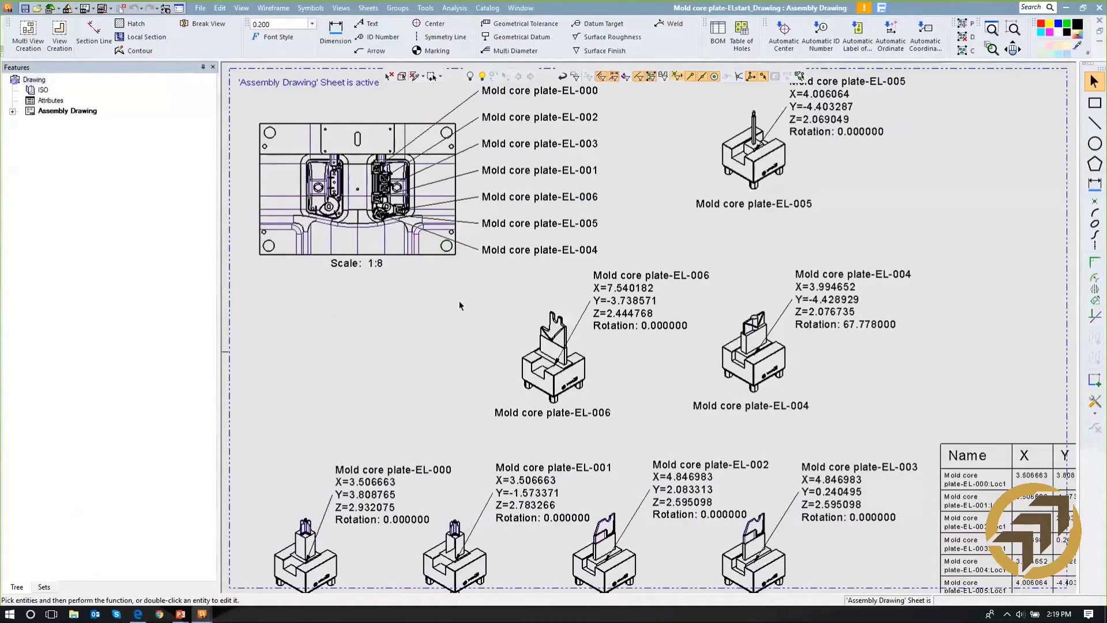
{"action": "middle_click_drag", "start_coordinate": [682, 180], "coordinate": [604, 192]}
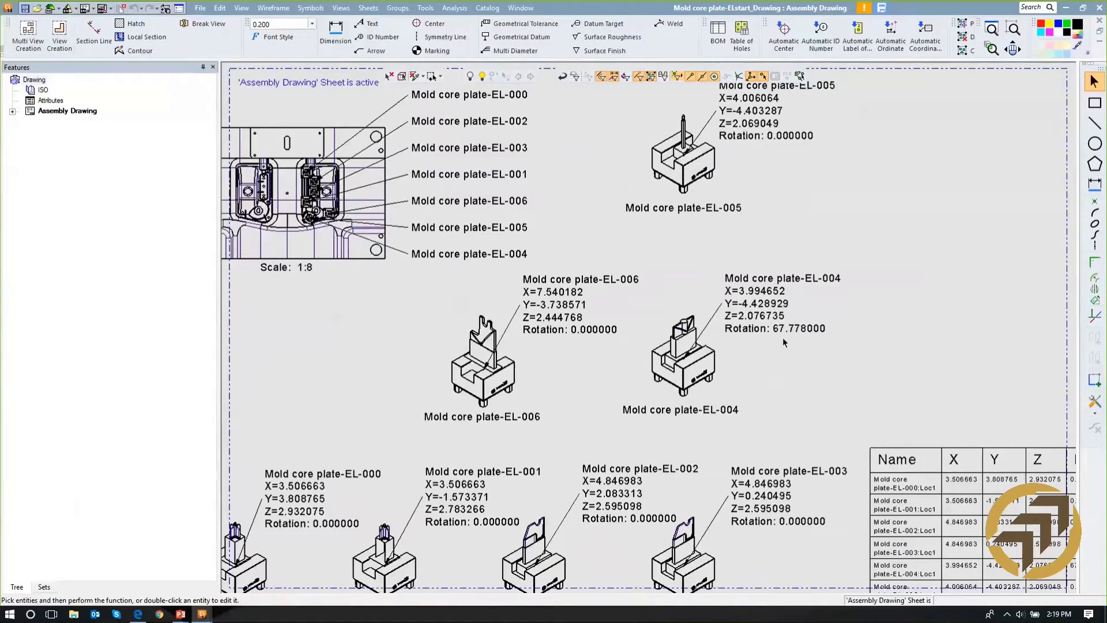
{"action": "middle_click_drag", "start_coordinate": [808, 317], "coordinate": [855, 225], "text": "ctrl"}
{"action": "right_click_drag", "start_coordinate": [853, 344], "coordinate": [848, 138], "text": "ctrl"}
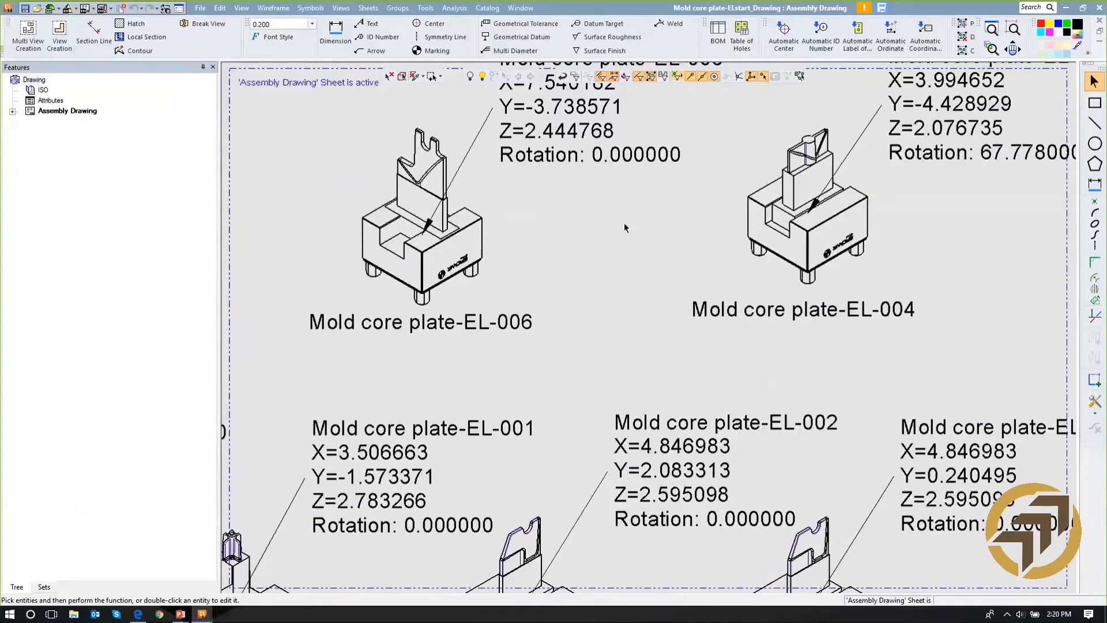
- Examine the table of electrode locations and rotations and the title block on the assembly drawing
{"action": "right_click_drag", "start_coordinate": [638, 253], "coordinate": [598, 354], "text": "ctrl"}
{"action": "middle_click_drag", "start_coordinate": [736, 302], "coordinate": [1013, 190], "text": "ctrl"}
{"action": "right_click_drag", "start_coordinate": [793, 315], "coordinate": [760, 331], "text": "ctrl"}
{"action": "middle_click_drag", "start_coordinate": [862, 312], "coordinate": [487, 262], "text": "ctrl"}
{"action": "middle_click_drag", "start_coordinate": [846, 237], "coordinate": [665, 240], "text": "ctrl"}
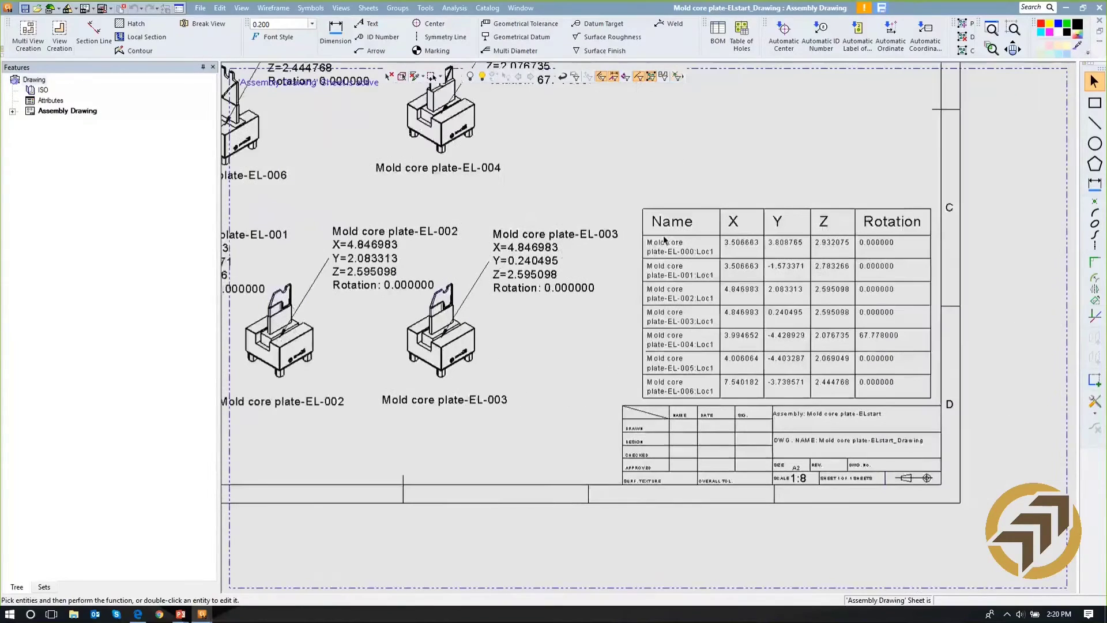
{"action": "right_click_drag", "start_coordinate": [742, 206], "coordinate": [765, 271], "text": "ctrl"}
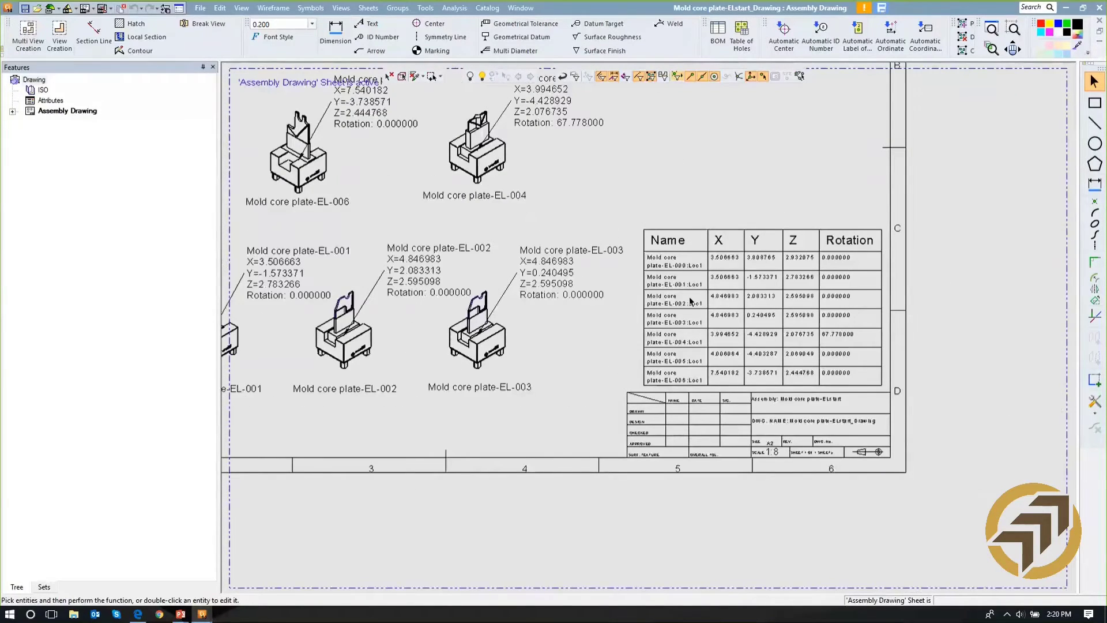
- Leave the assembly drawing and return to the Mold core plate-ELstart assembly model with its electrodes
{"action": "key", "text": "alt+Tab"}
{"action": "key", "text": "alt+Tab"}
{"action": "key", "text": "alt+Tab"}
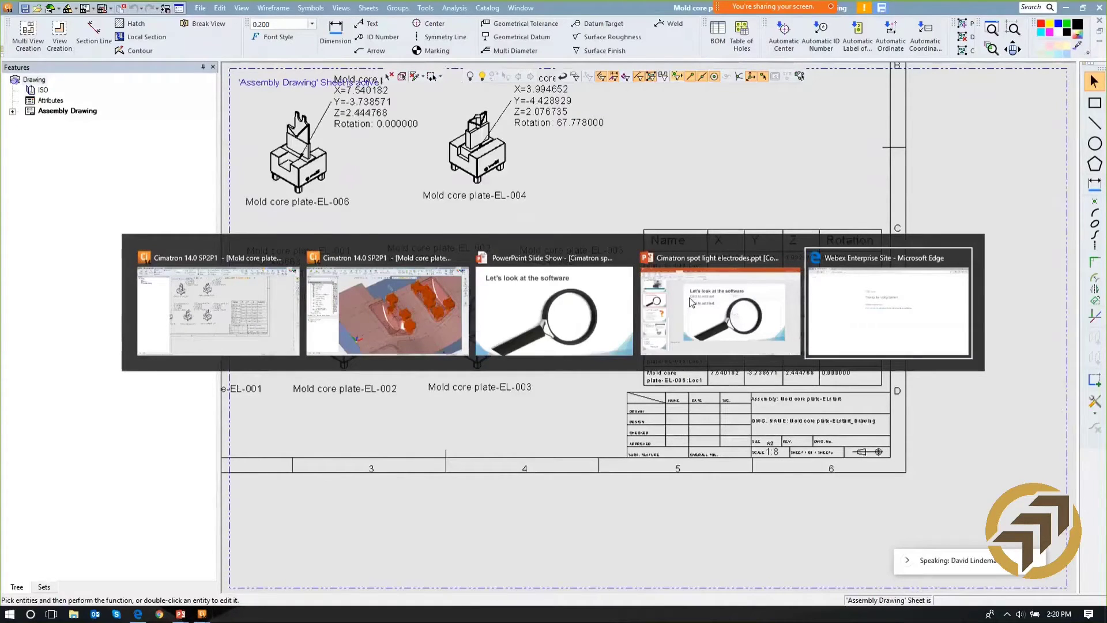
{"action": "key", "text": "Escape"}
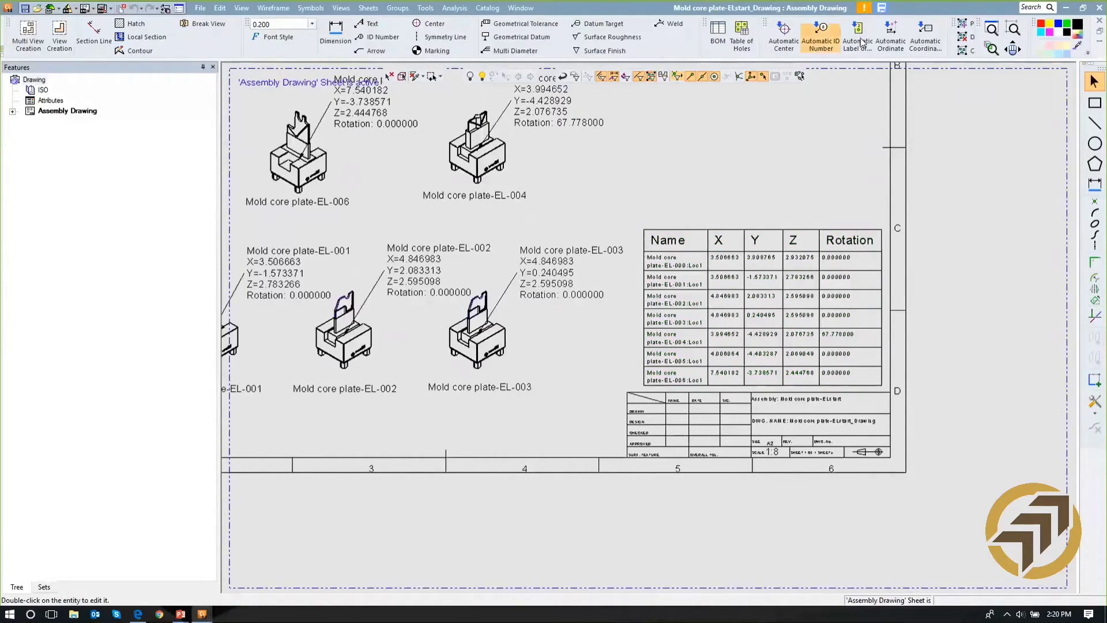
{"action": "left_click", "coordinate": [1066, 7]}
{"action": "middle_click_drag", "start_coordinate": [424, 204], "coordinate": [403, 199]}
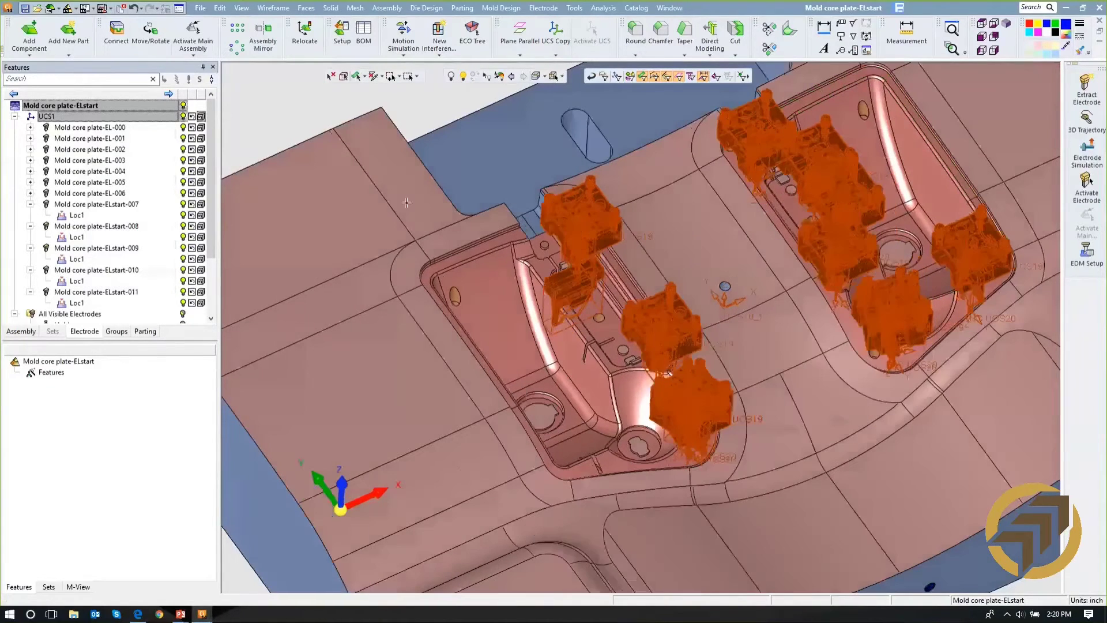
- Export electrode Mold core plate-ELstart-007 to an NC document, with the component source set to From Active Component
{"action": "left_click", "coordinate": [114, 206]}
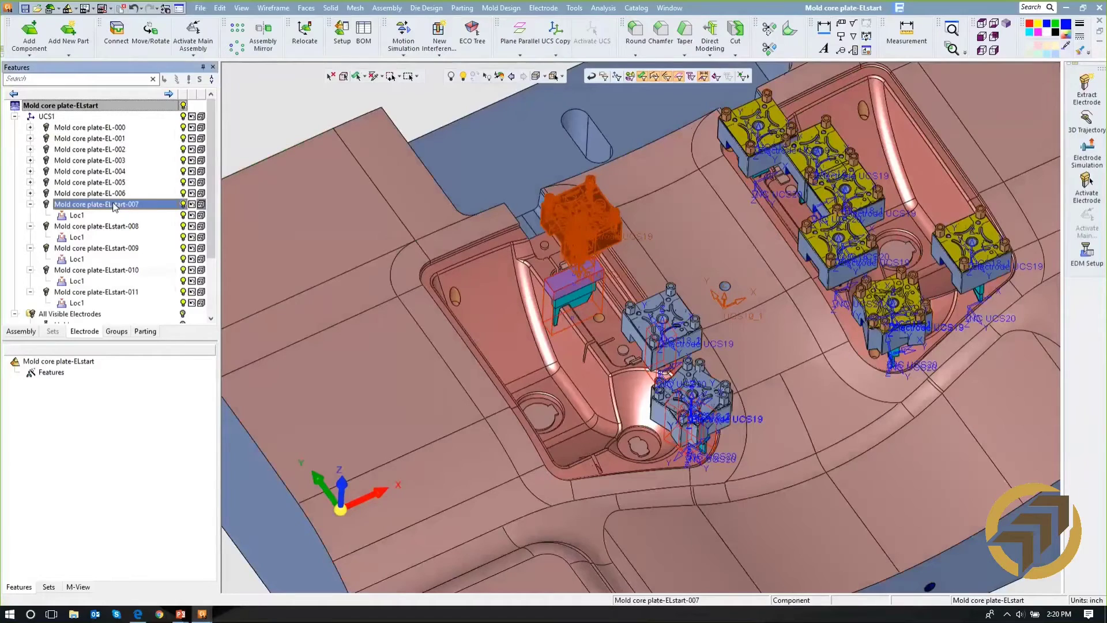
{"action": "right_click", "coordinate": [113, 203]}
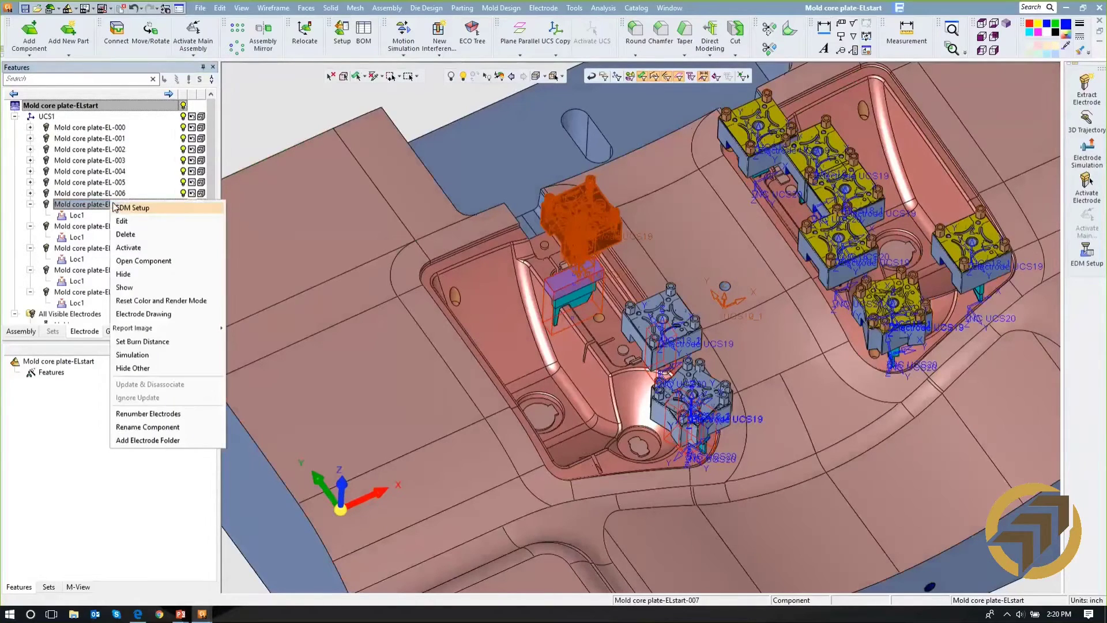
{"action": "left_click", "coordinate": [99, 203]}
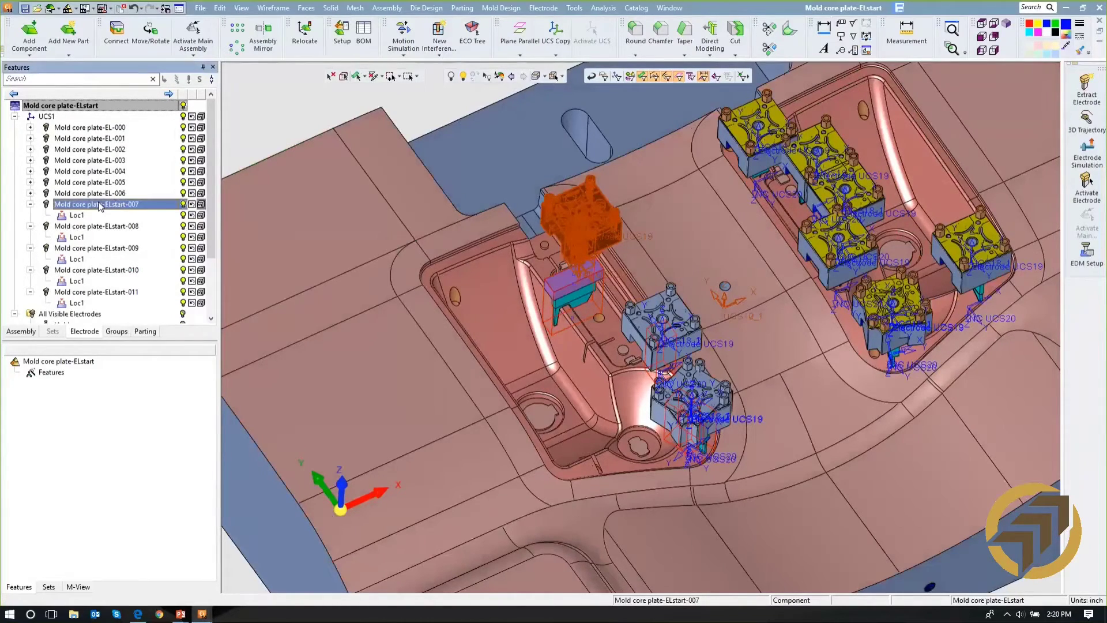
{"action": "left_click", "coordinate": [200, 9]}
{"action": "left_click", "coordinate": [353, 220]}
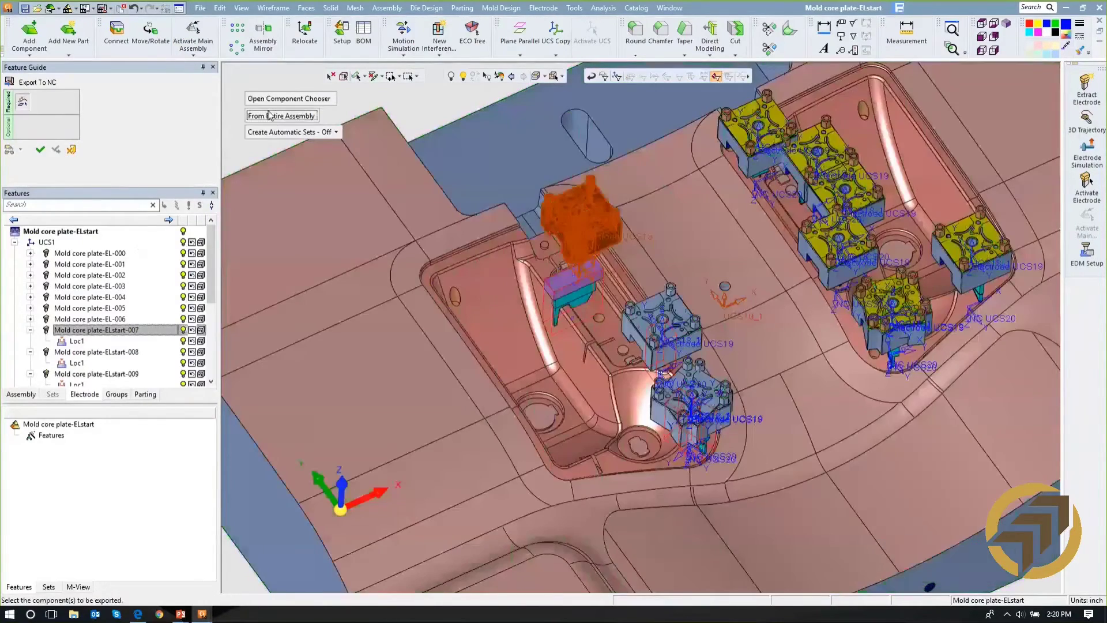
{"action": "left_click", "coordinate": [268, 116]}
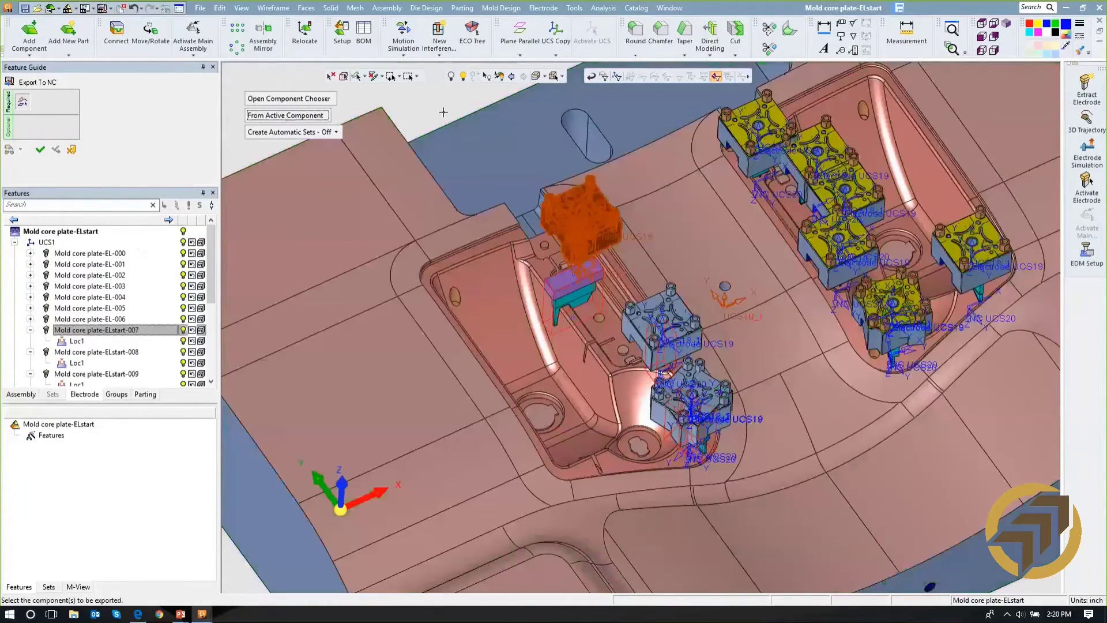
{"action": "left_click", "coordinate": [42, 149]}
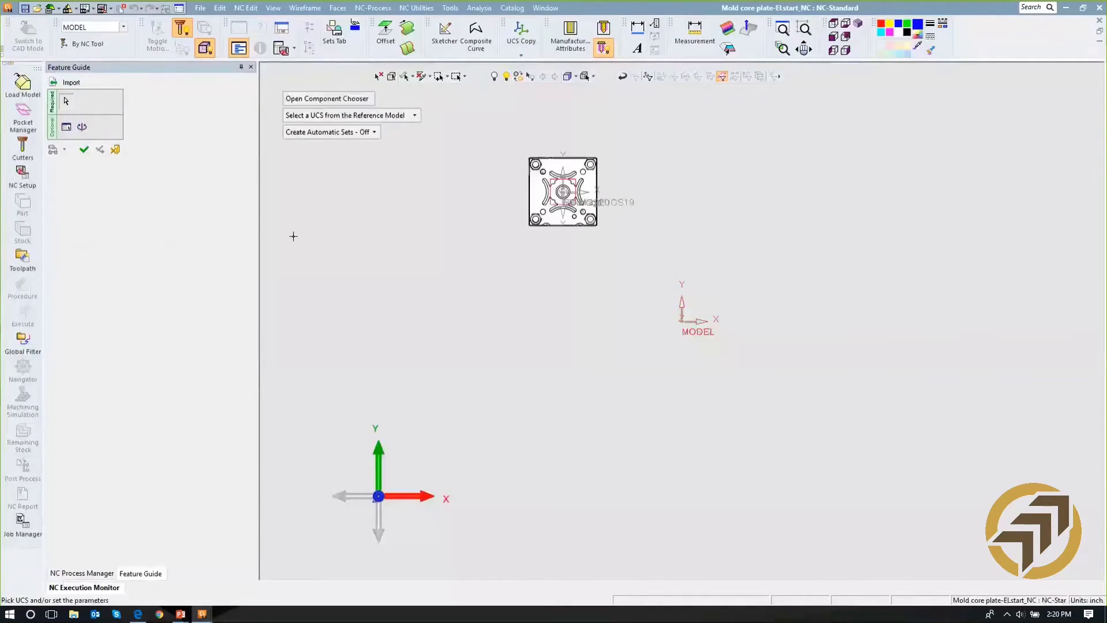
- Import the electrode into the NC document using UCS20 at the electrode's tip as the reference UCS
{"action": "left_click_drag", "start_coordinate": [538, 196], "coordinate": [534, 338], "text": "ctrl"}
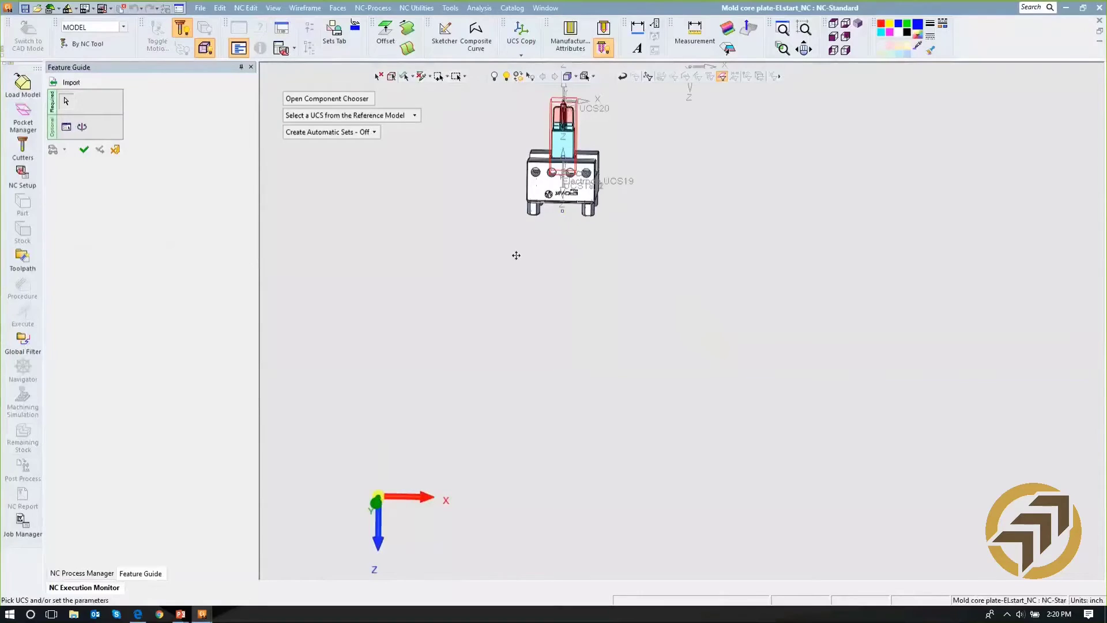
{"action": "middle_click_drag", "start_coordinate": [464, 194], "coordinate": [539, 333], "text": "ctrl"}
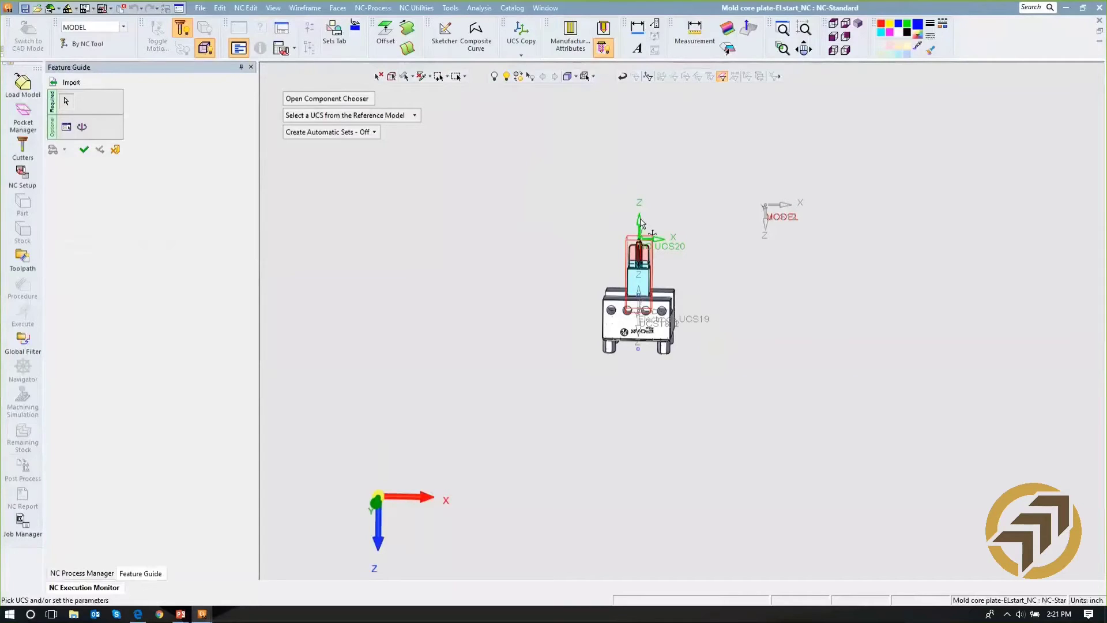
{"action": "middle_click_drag", "start_coordinate": [608, 228], "coordinate": [614, 205]}
{"action": "left_click_drag", "start_coordinate": [600, 230], "coordinate": [613, 317], "text": "ctrl"}
{"action": "right_click_drag", "start_coordinate": [613, 317], "coordinate": [608, 136], "text": "ctrl"}
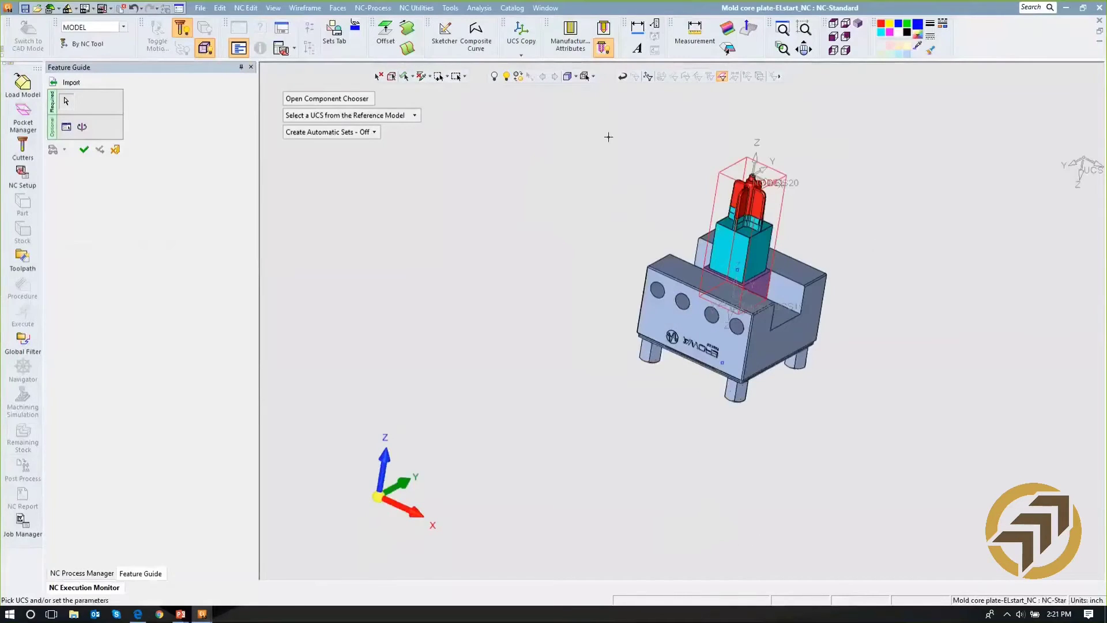
{"action": "left_click", "coordinate": [83, 150]}
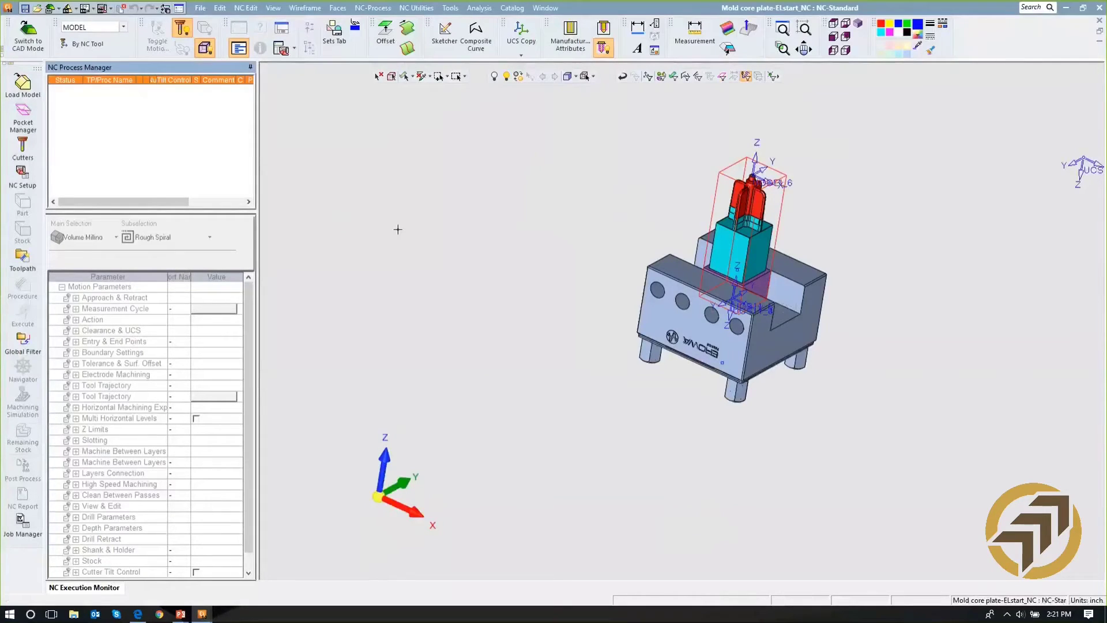
- Apply the NC template "standard electrode multi template.mtt" to the imported electrode
{"action": "left_click", "coordinate": [422, 8]}
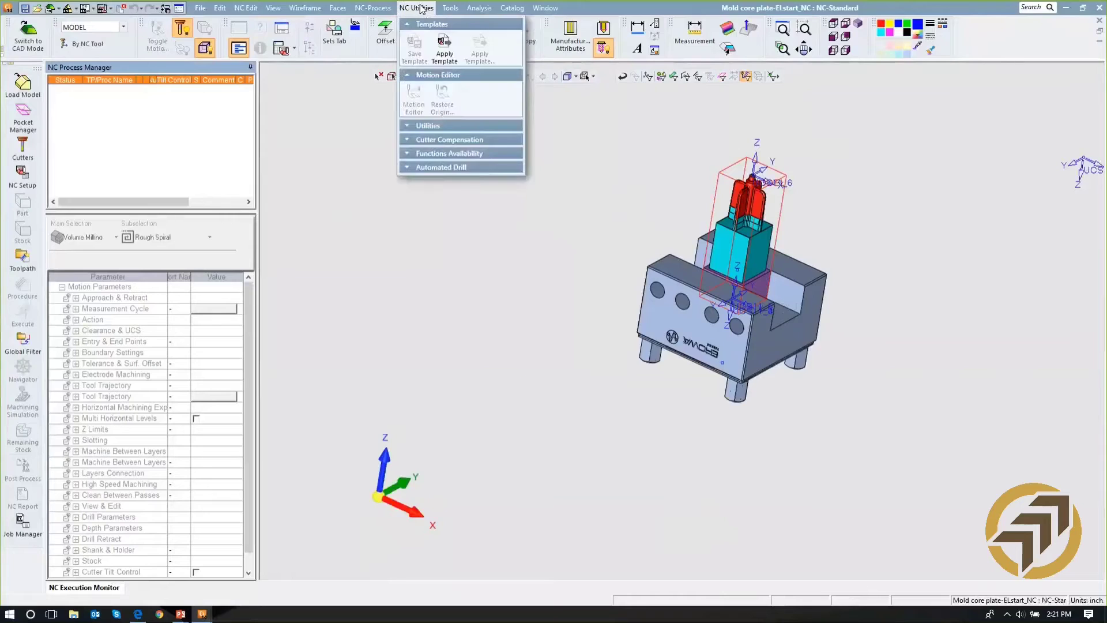
{"action": "left_click", "coordinate": [444, 49]}
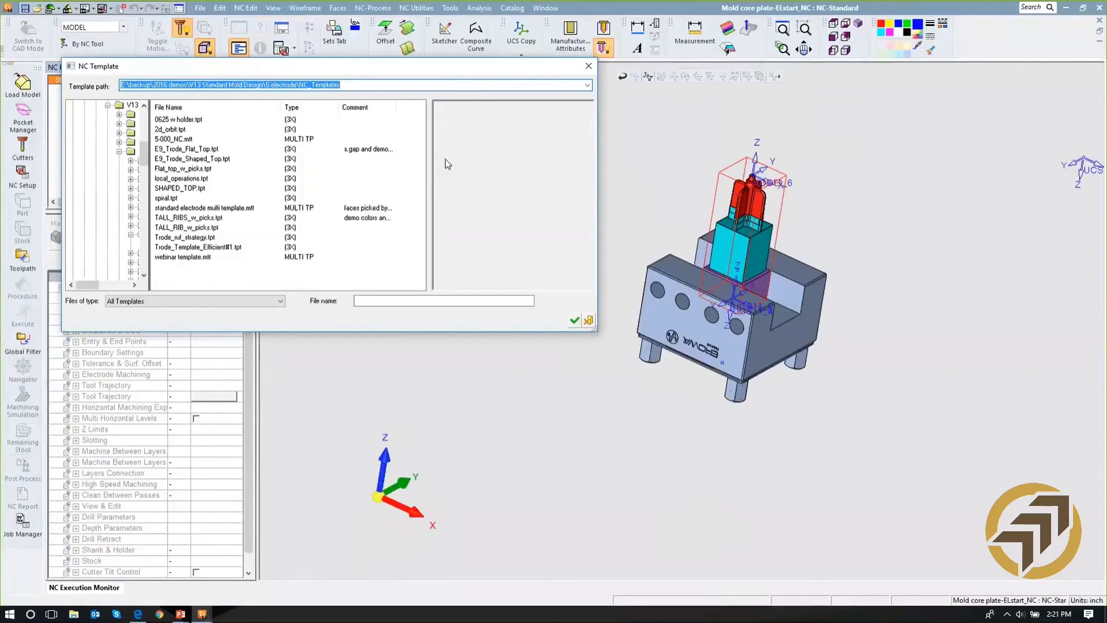
{"action": "left_click", "coordinate": [249, 208]}
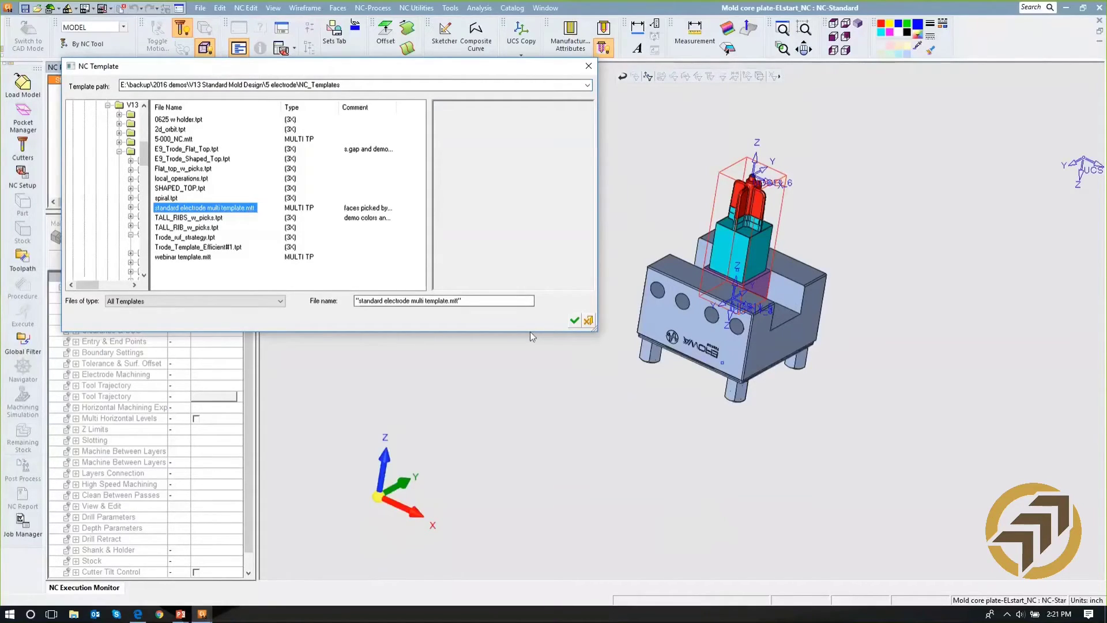
{"action": "left_click", "coordinate": [575, 321]}
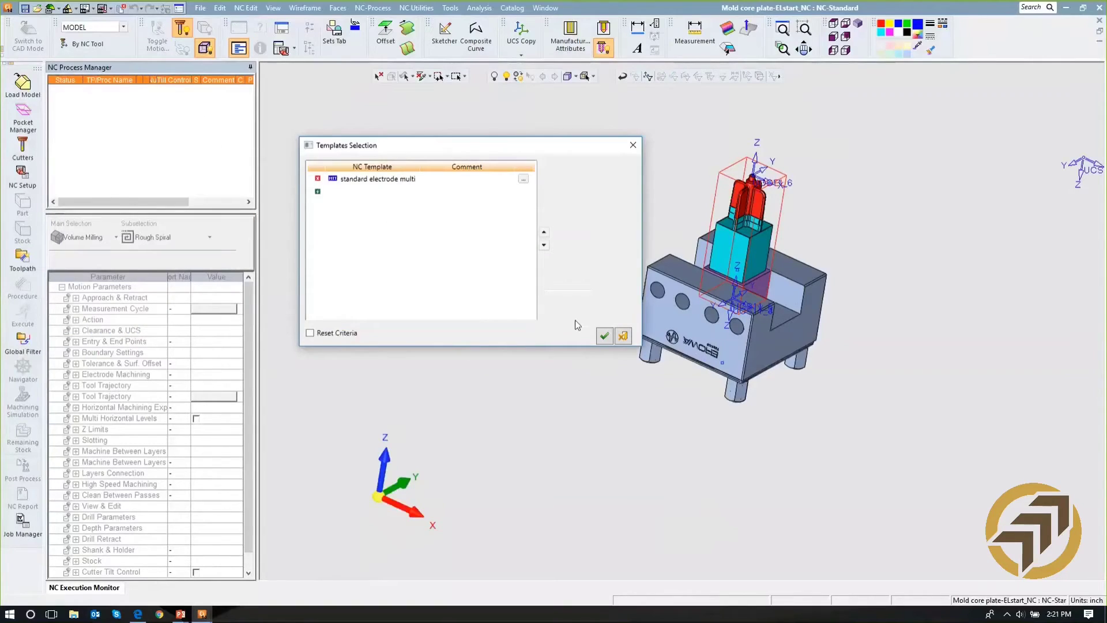
{"action": "left_click", "coordinate": [605, 340]}
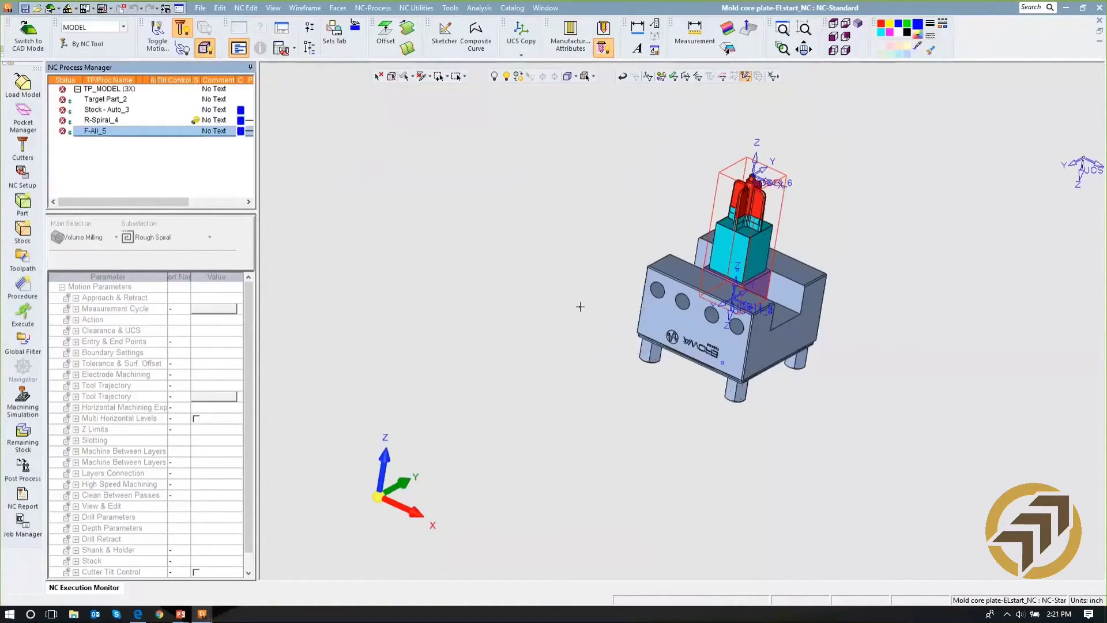
- Execute all procedures of toolpath TP_MODEL, with notification when ALL procedures have been executed
{"action": "left_click", "coordinate": [121, 92]}
{"action": "right_click", "coordinate": [118, 89]}
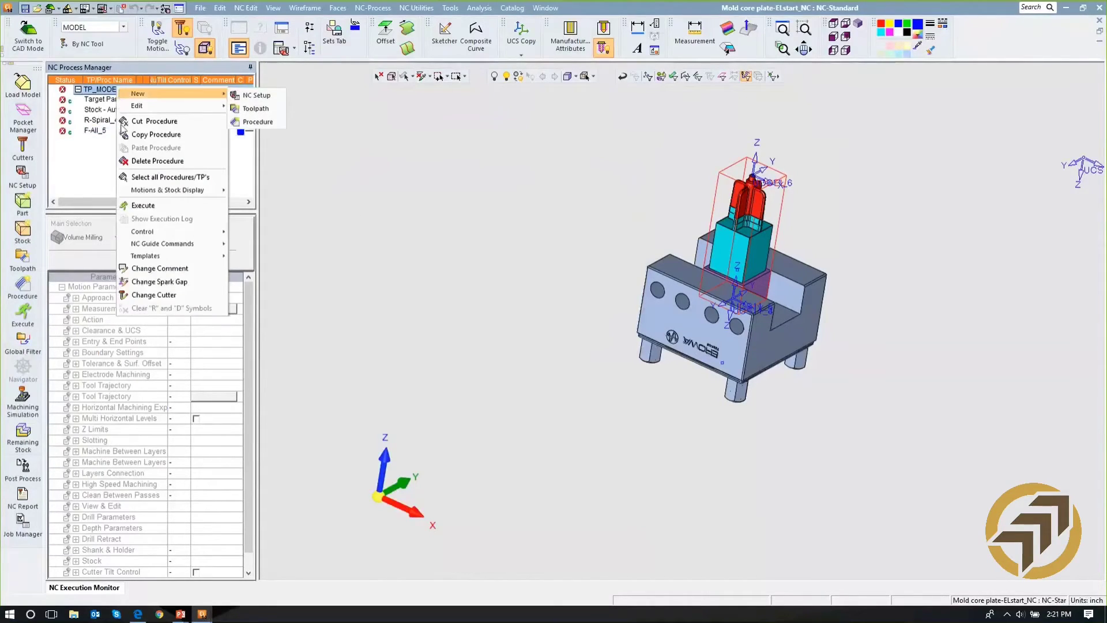
{"action": "left_click", "coordinate": [133, 207]}
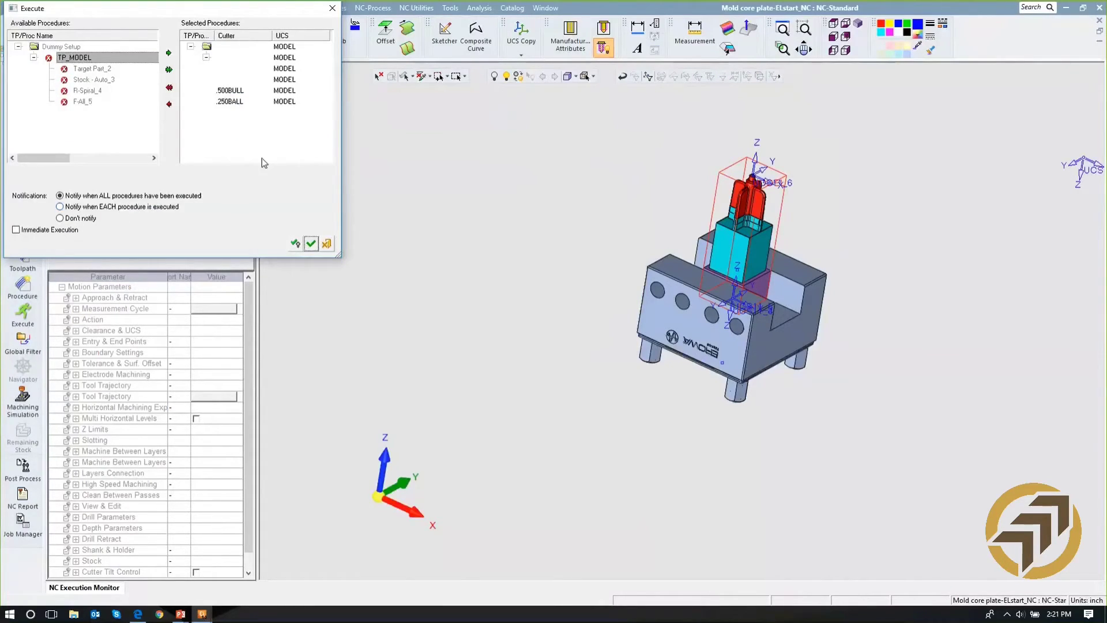
{"action": "left_click", "coordinate": [311, 244]}
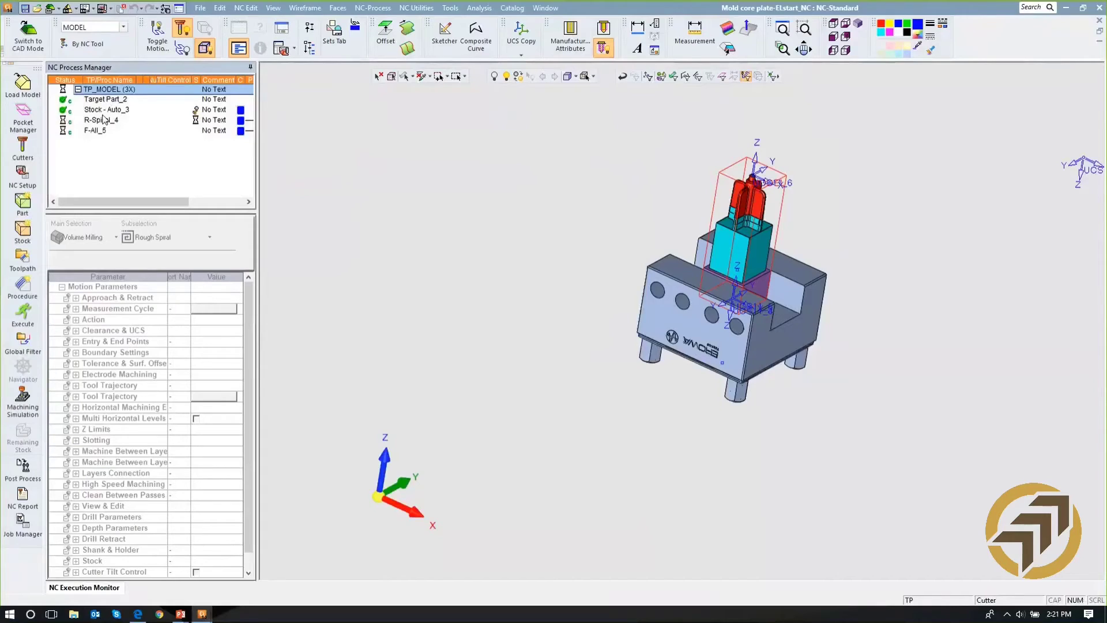
- Hide the F-All_5 and R-Spiral_4 motions and the Stock - Auto_3 display, and examine the bare electrode on its holder
{"action": "left_click", "coordinate": [197, 112]}
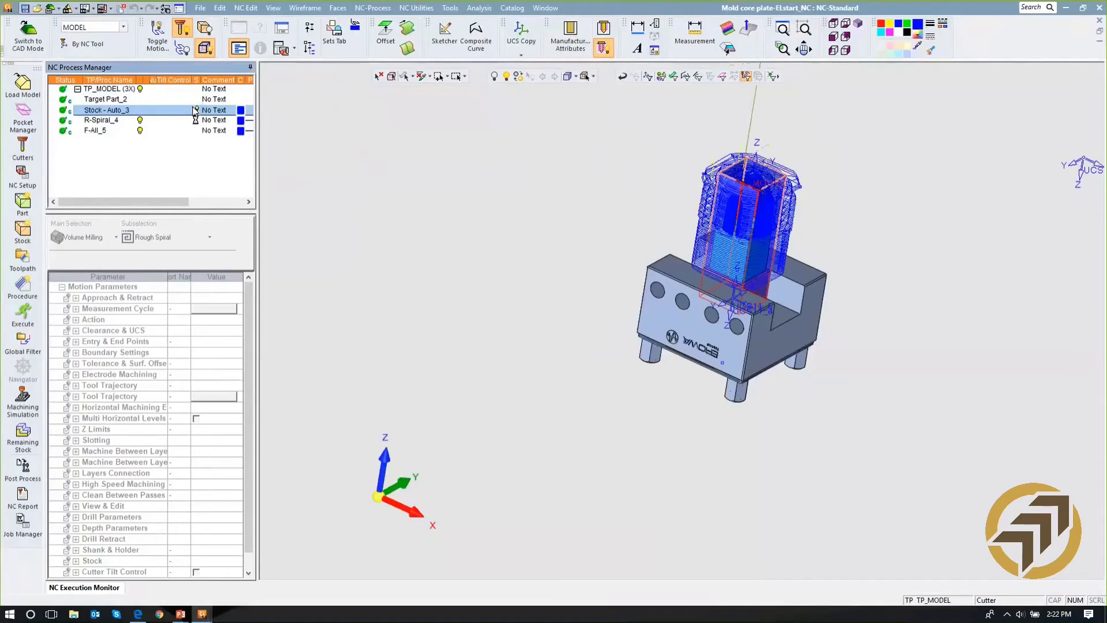
{"action": "scroll", "coordinate": [569, 166], "scroll_direction": "up", "scroll_amount": 3}
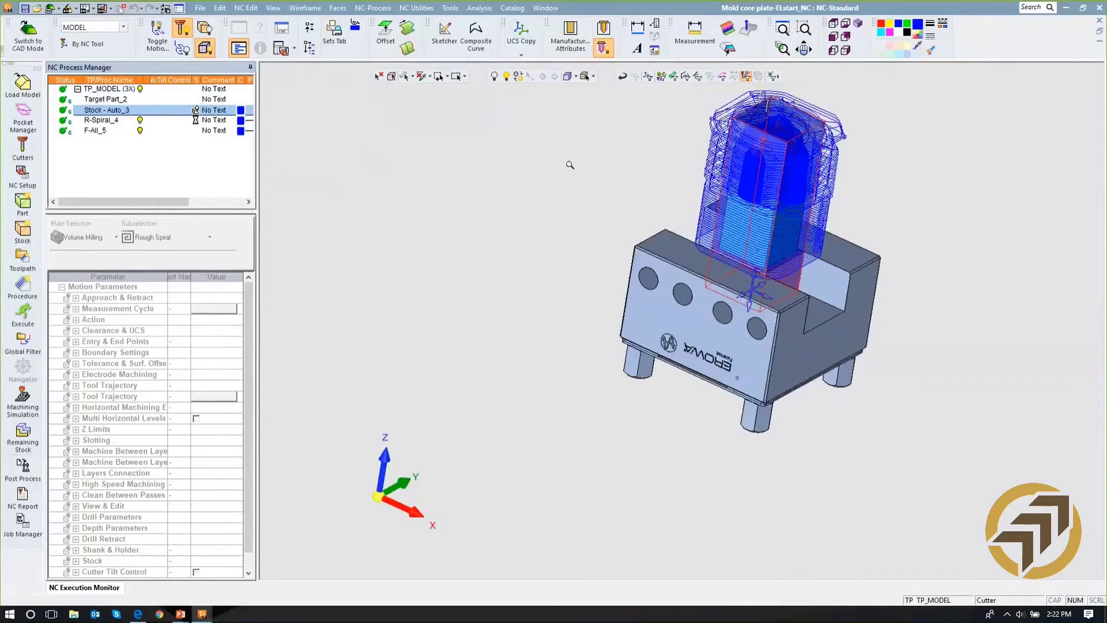
{"action": "left_click", "coordinate": [137, 131]}
{"action": "left_click", "coordinate": [138, 120]}
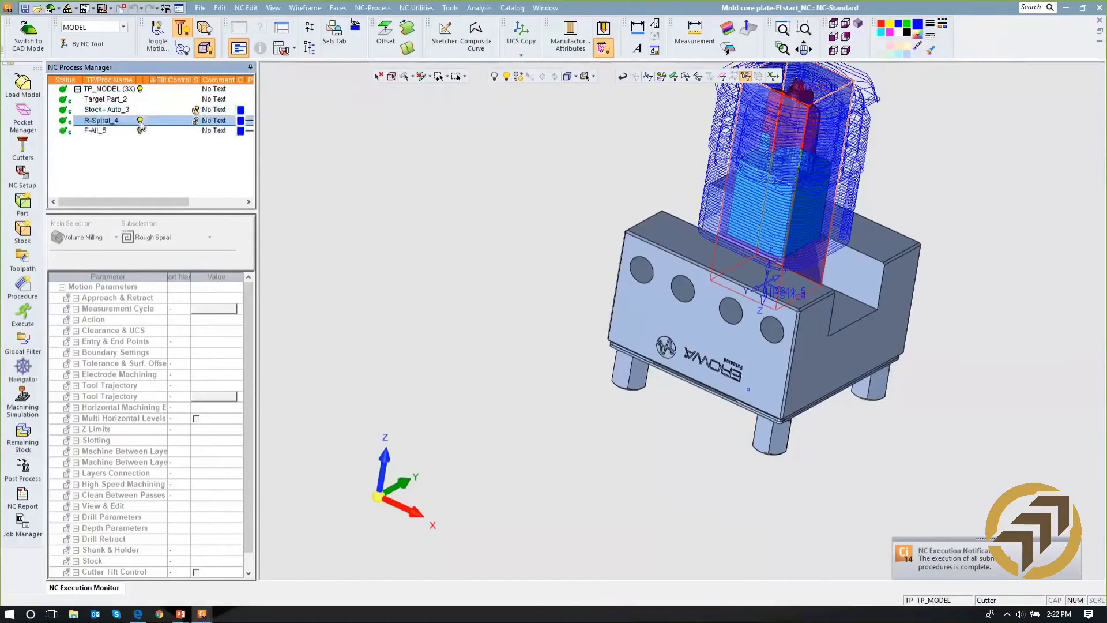
{"action": "middle_click_drag", "start_coordinate": [621, 191], "coordinate": [713, 196]}
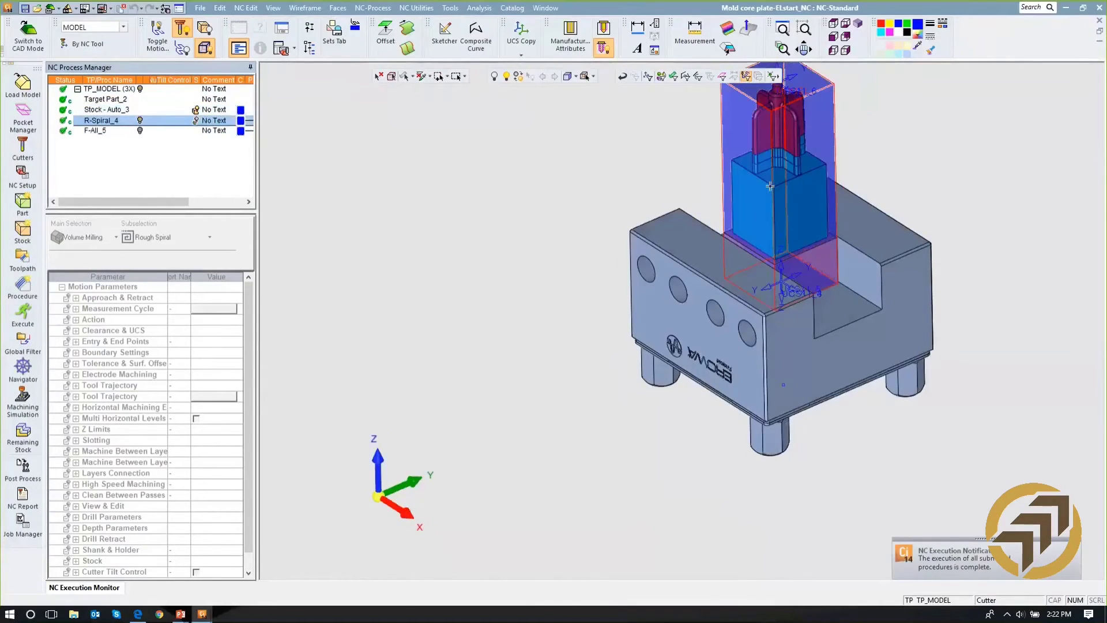
{"action": "left_click", "coordinate": [191, 110]}
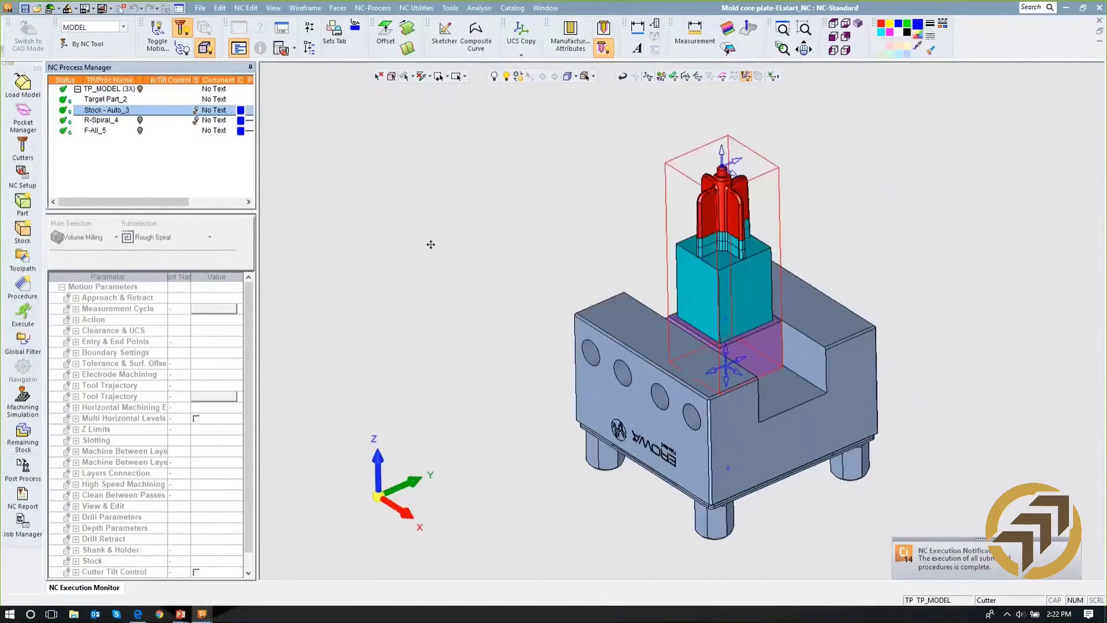
{"action": "right_click_drag", "start_coordinate": [608, 278], "coordinate": [597, 181], "text": "ctrl"}
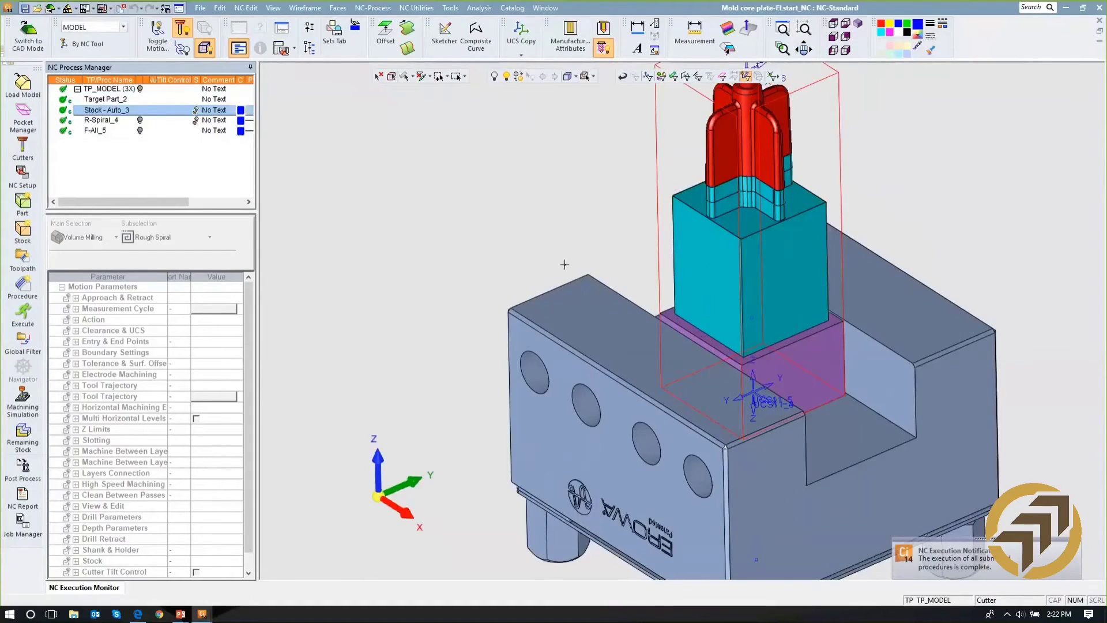
{"action": "scroll", "coordinate": [551, 217], "scroll_direction": "down", "scroll_amount": 3}
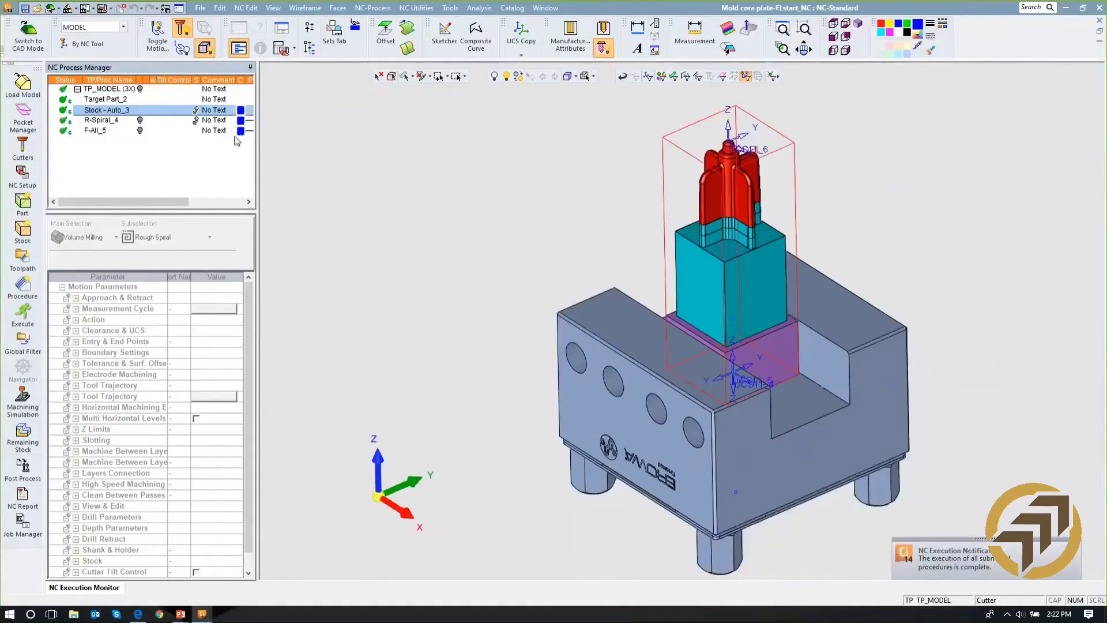
- Display the R-Spiral_4 roughing motions around the electrode, examine them, and hide them again
{"action": "left_click", "coordinate": [140, 121]}
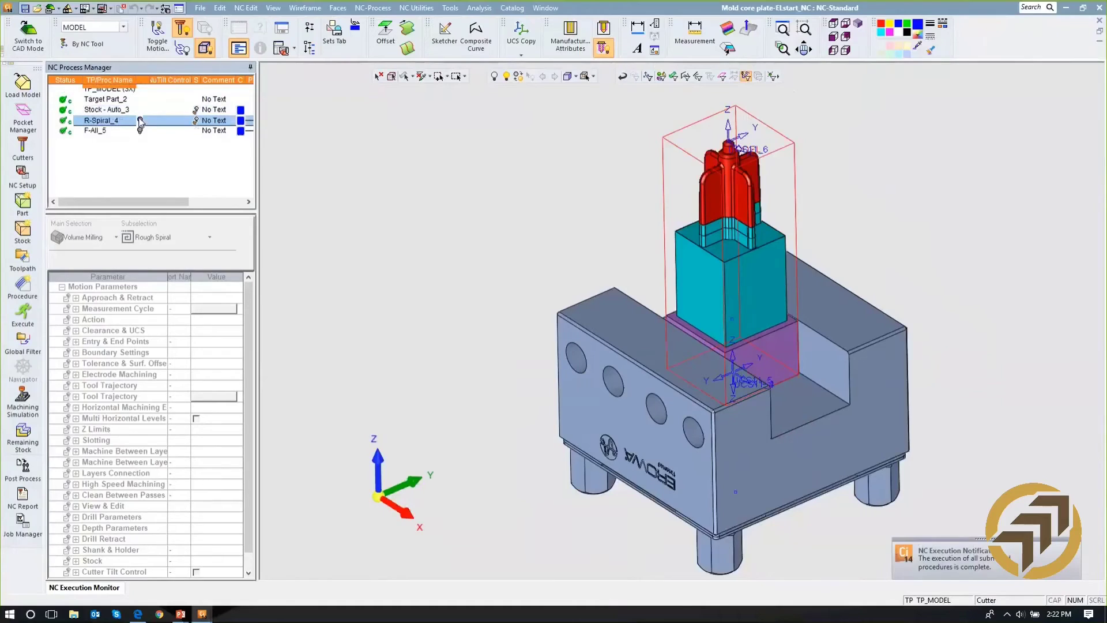
{"action": "left_click", "coordinate": [140, 121]}
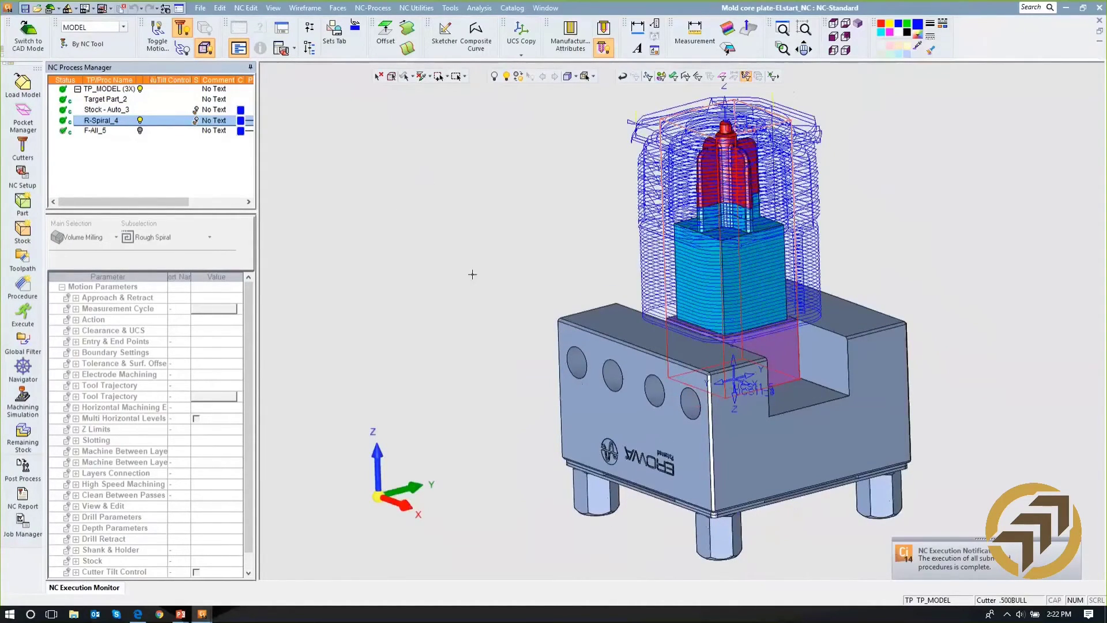
{"action": "left_click", "coordinate": [139, 121]}
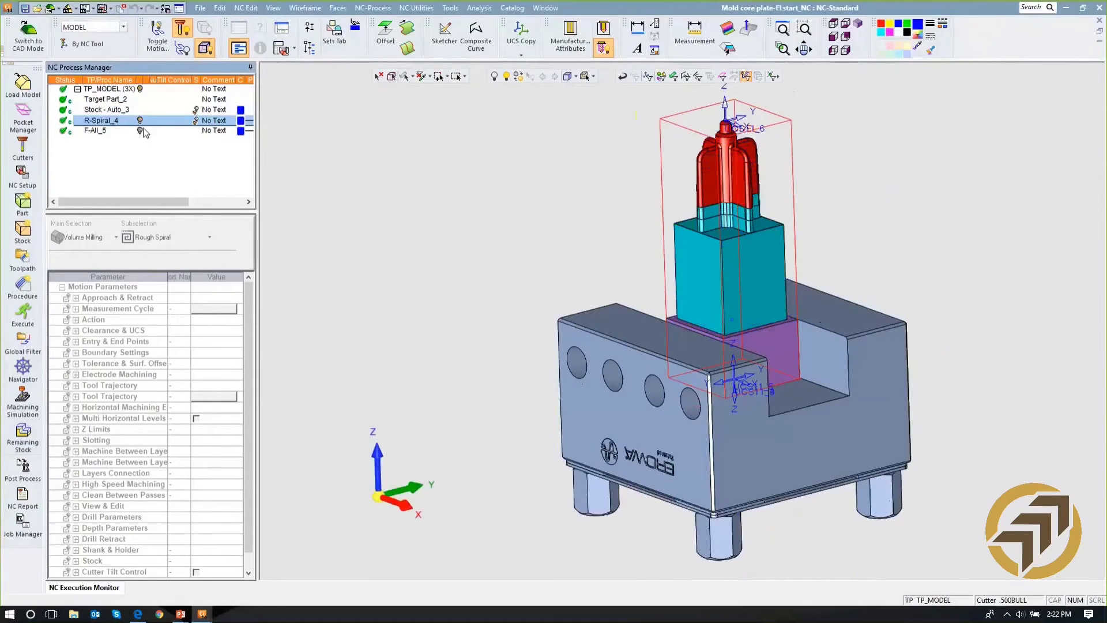
- Display the F-All_5 finishing motions and examine them up close around the electrode's ribs and tip
{"action": "left_click", "coordinate": [140, 131]}
{"action": "left_click", "coordinate": [140, 131]}
{"action": "scroll", "coordinate": [424, 382], "scroll_direction": "up", "scroll_amount": 3}
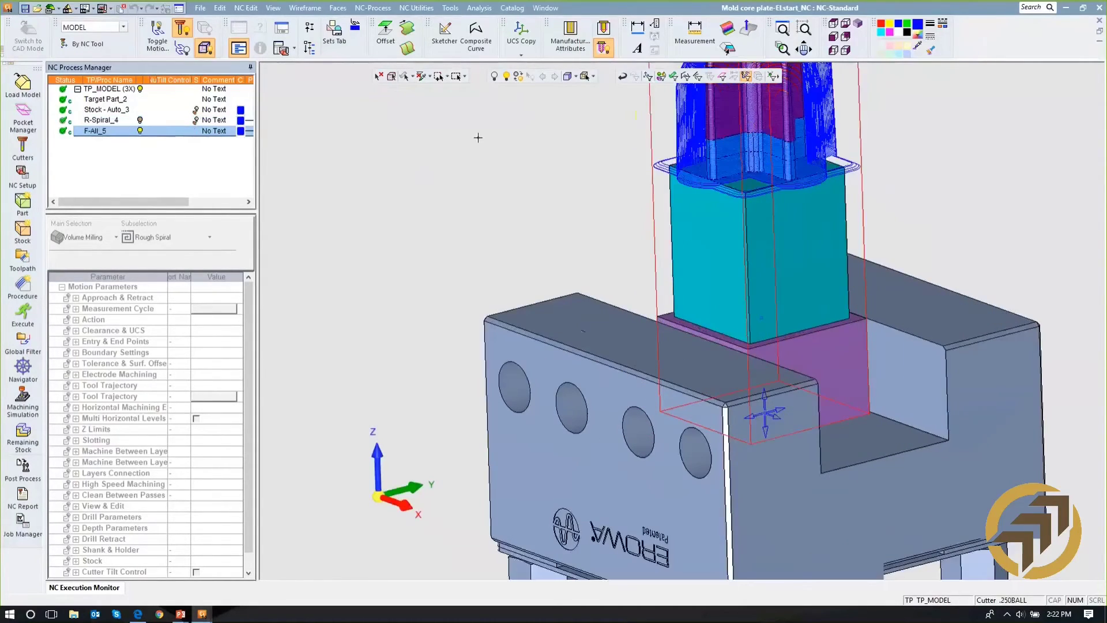
{"action": "middle_click_drag", "start_coordinate": [423, 382], "coordinate": [369, 568], "text": "ctrl"}
{"action": "right_click_drag", "start_coordinate": [369, 568], "coordinate": [455, 184], "text": "ctrl"}
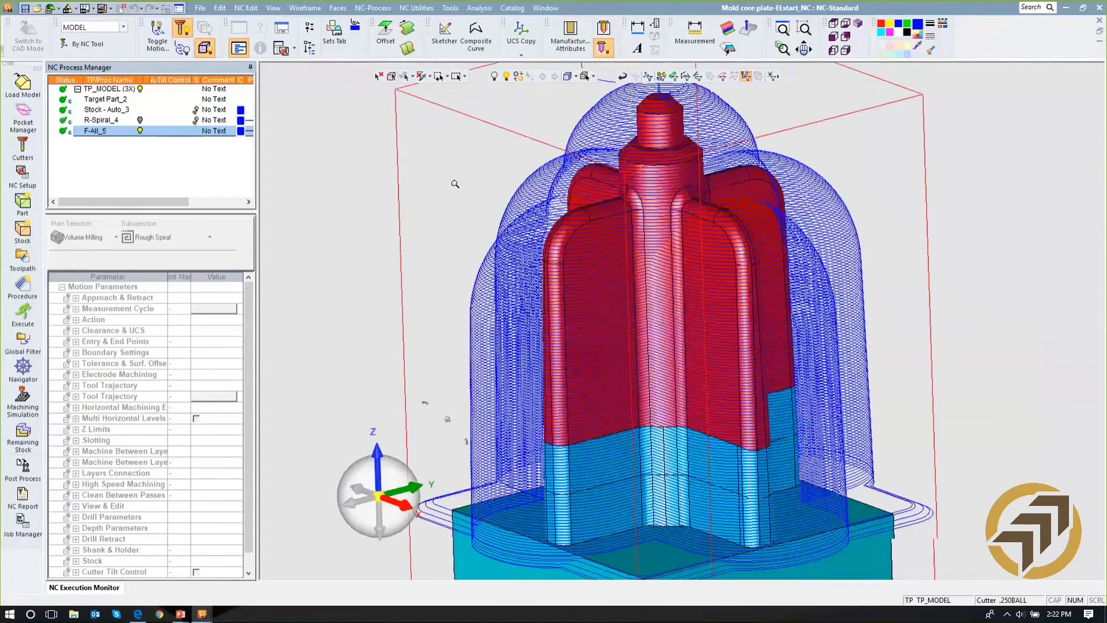
- Open the F-All_5 procedure for editing and examine its 2D Orbit and Spark Gap + 3D Orbit electrode machining parameters
{"action": "middle_click_drag", "start_coordinate": [422, 235], "coordinate": [488, 214], "text": "ctrl"}
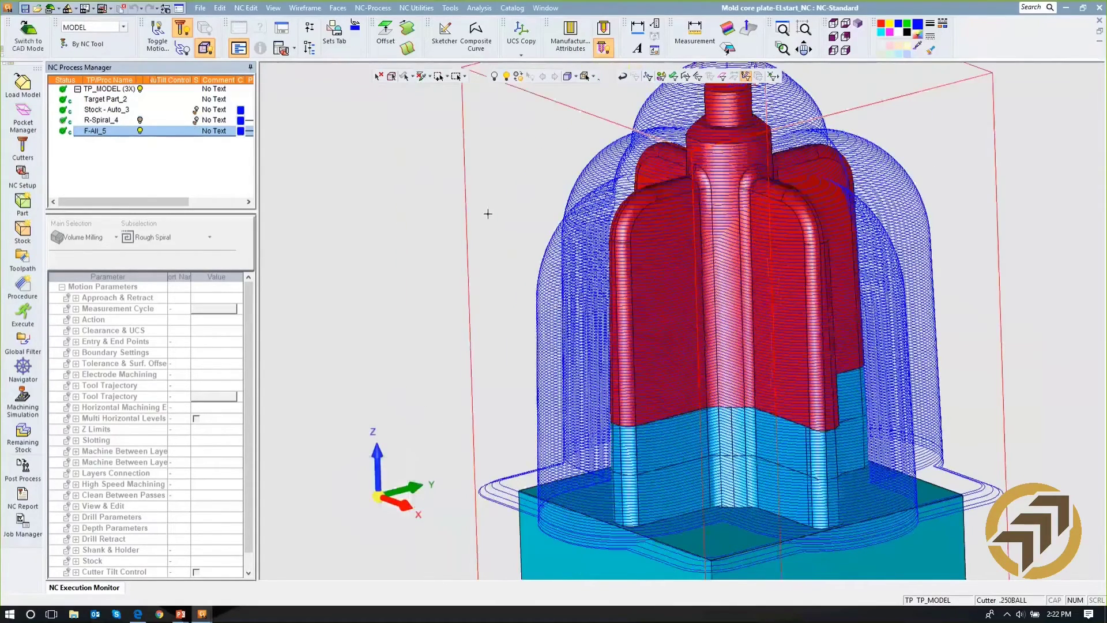
{"action": "double_click", "coordinate": [99, 131]}
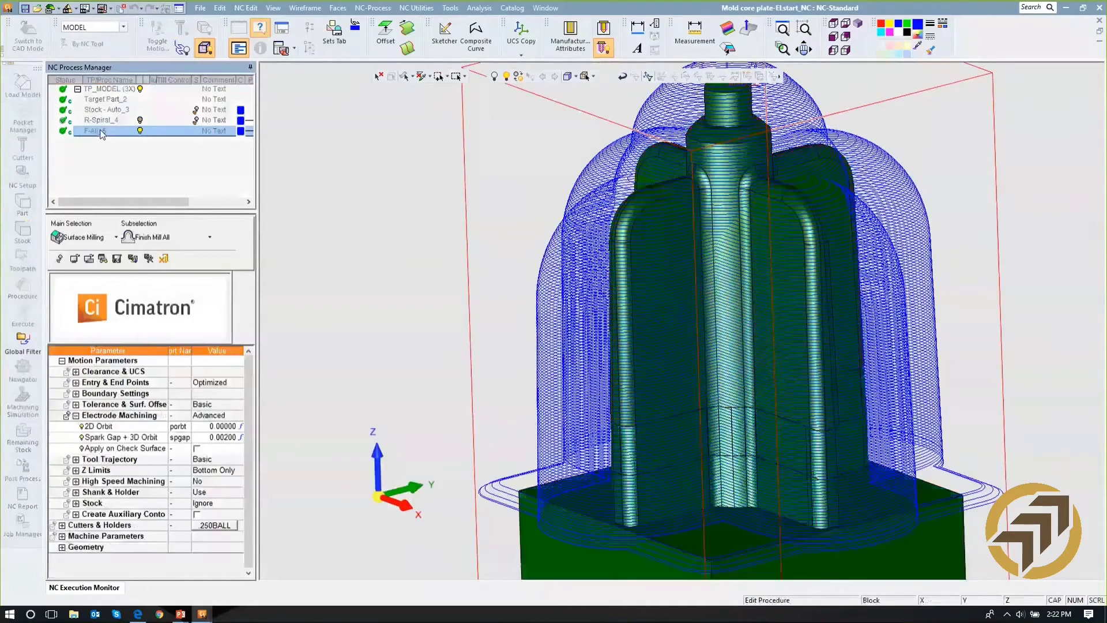
{"action": "left_click", "coordinate": [119, 427]}
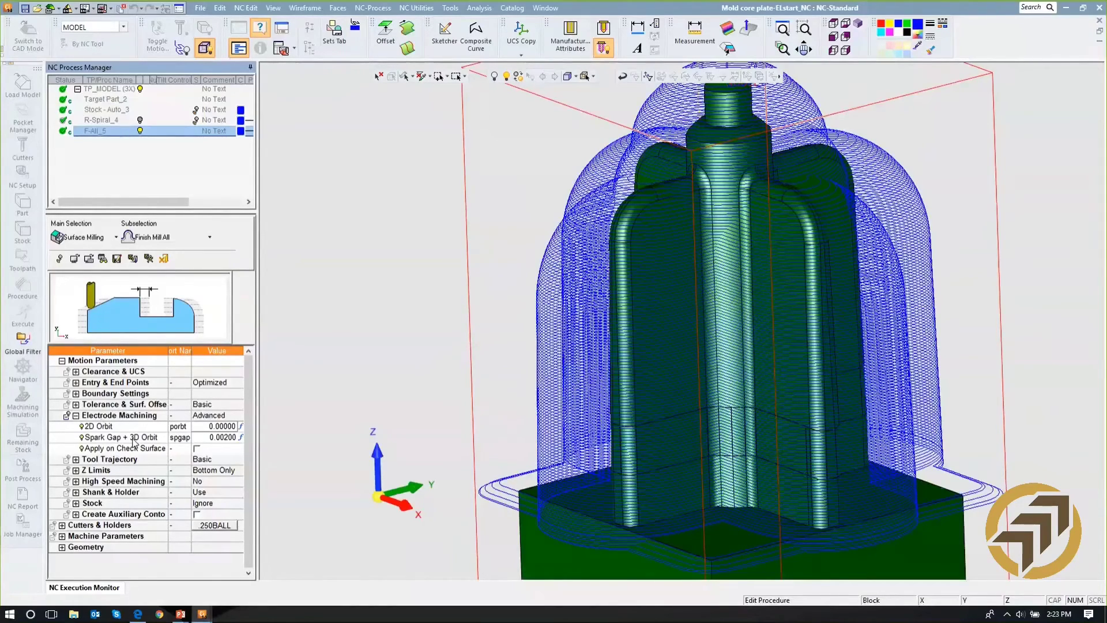
{"action": "left_click", "coordinate": [134, 440]}
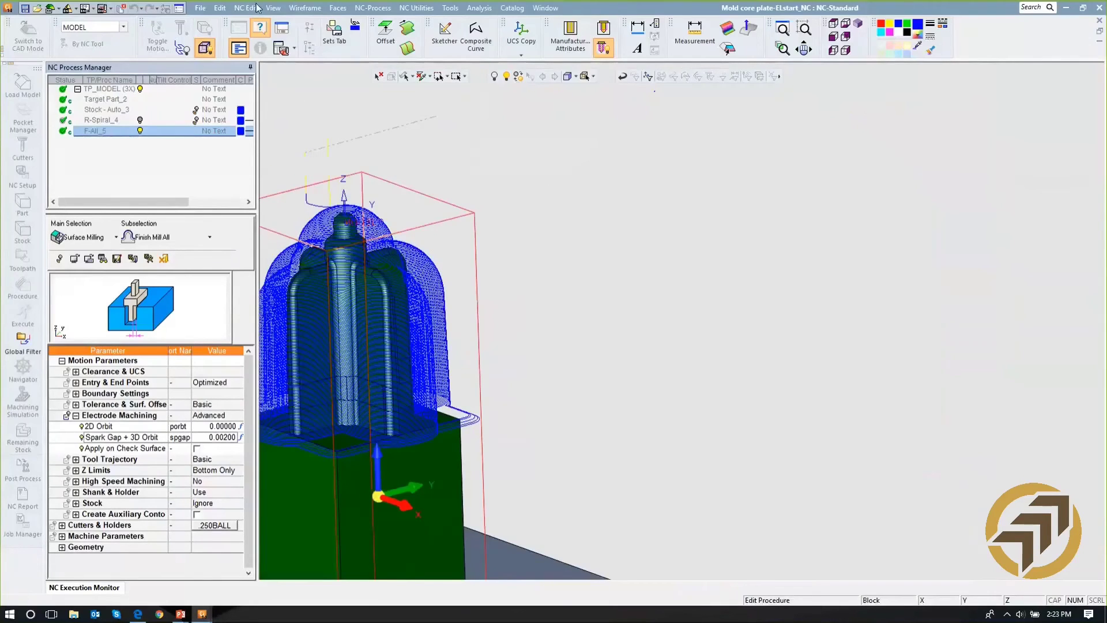
- Close the Mold core plate-ELstart_NC document without saving its changes
{"action": "left_click", "coordinate": [201, 8]}
{"action": "left_click", "coordinate": [238, 359]}
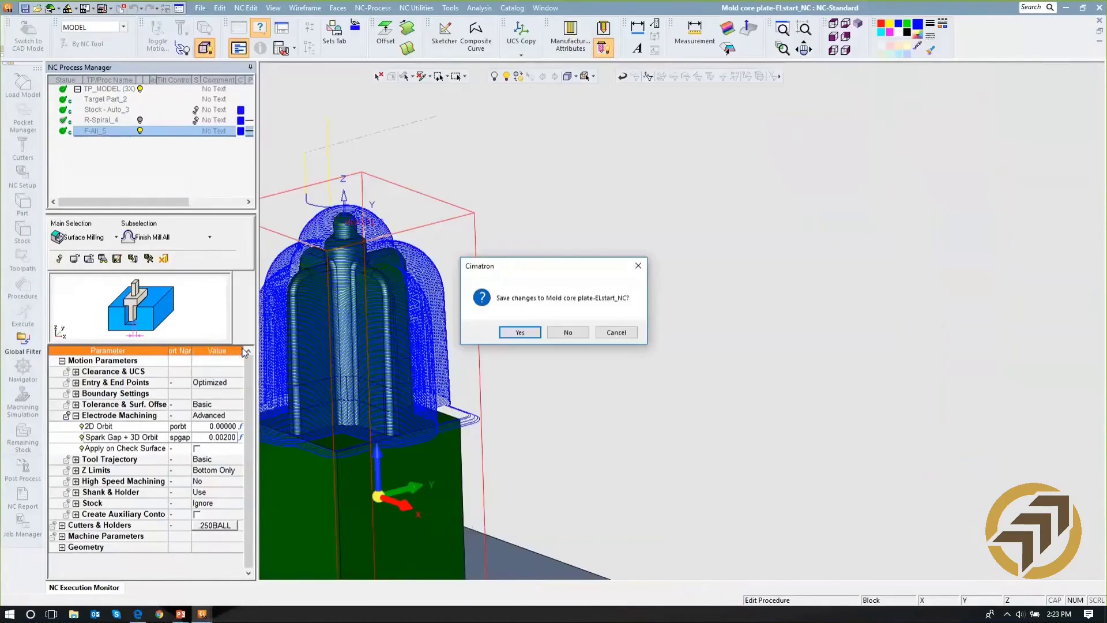
{"action": "left_click", "coordinate": [569, 332]}
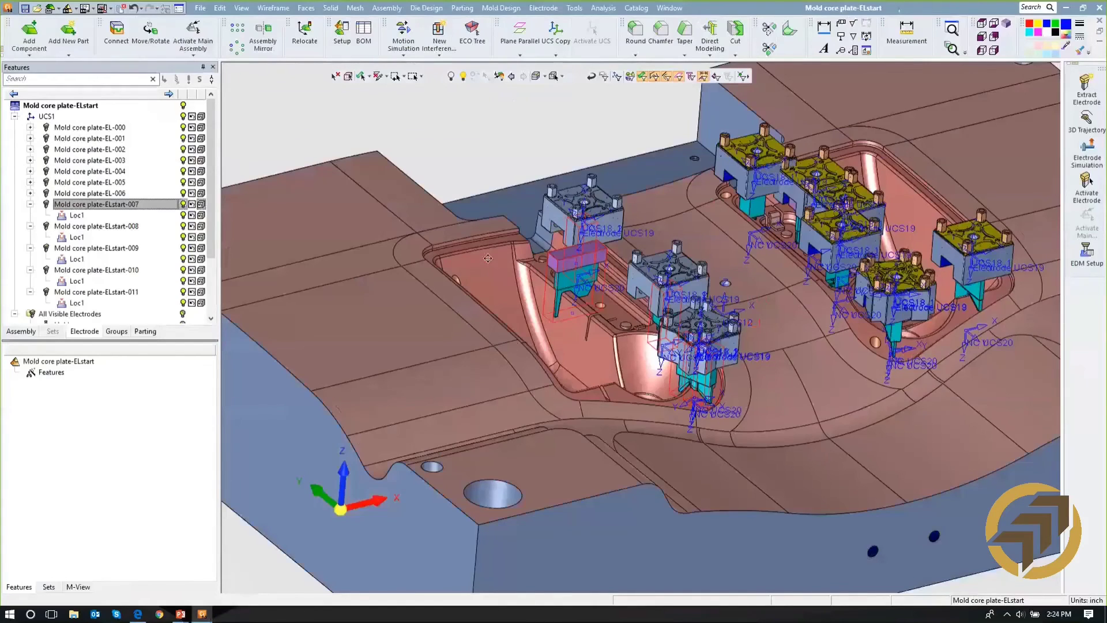
- Run Electrode Simulation on the core plate assembly, sliding the marked electrodes, and switch to the slide presentation
{"action": "middle_click_drag", "start_coordinate": [488, 258], "coordinate": [417, 274], "text": "ctrl"}
{"action": "right_click_drag", "start_coordinate": [418, 274], "coordinate": [611, 277], "text": "ctrl"}
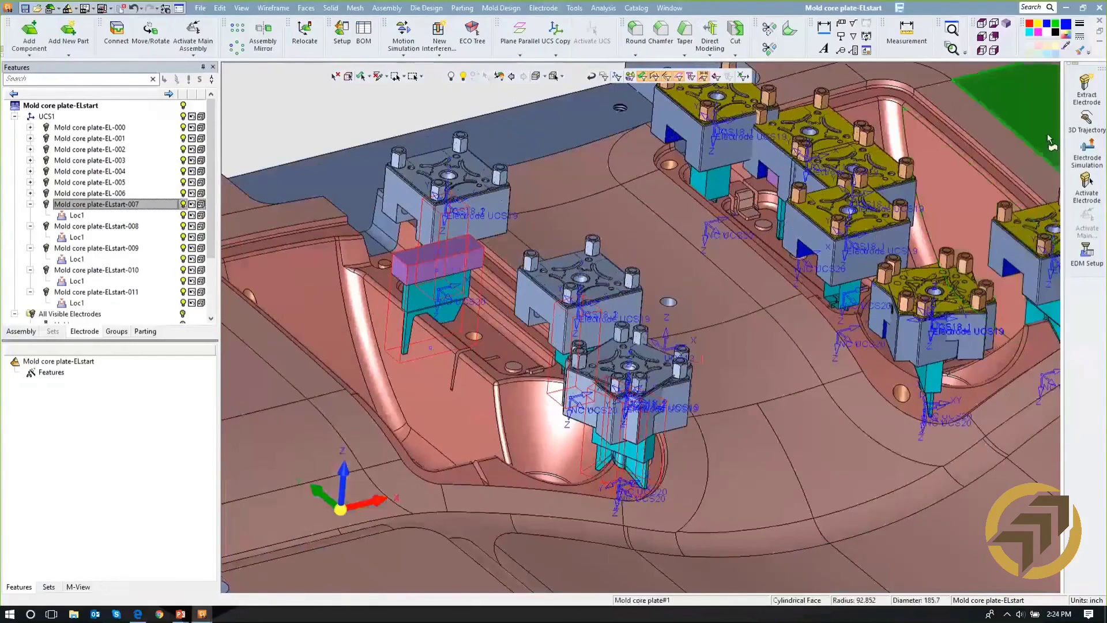
{"action": "left_click", "coordinate": [1086, 152]}
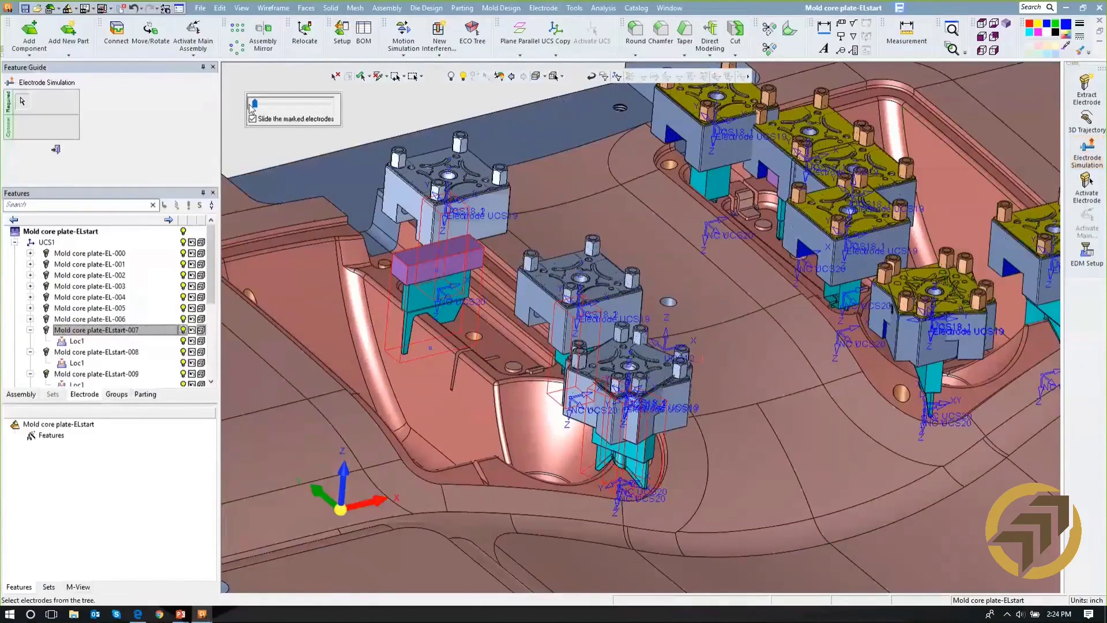
{"action": "mouse_move", "coordinate": [259, 106]}
{"action": "left_mouse_down"}
{"action": "mouse_move", "coordinate": [286, 103]}
{"action": "mouse_move", "coordinate": [249, 105]}
{"action": "left_mouse_up"}
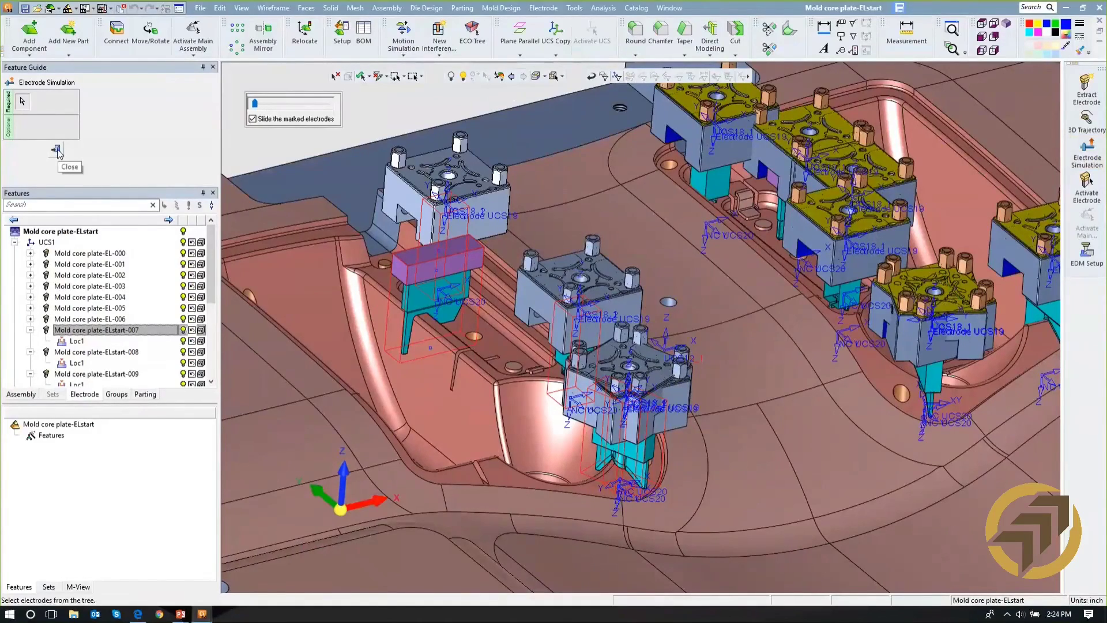
{"action": "key", "text": "alt+Tab"}
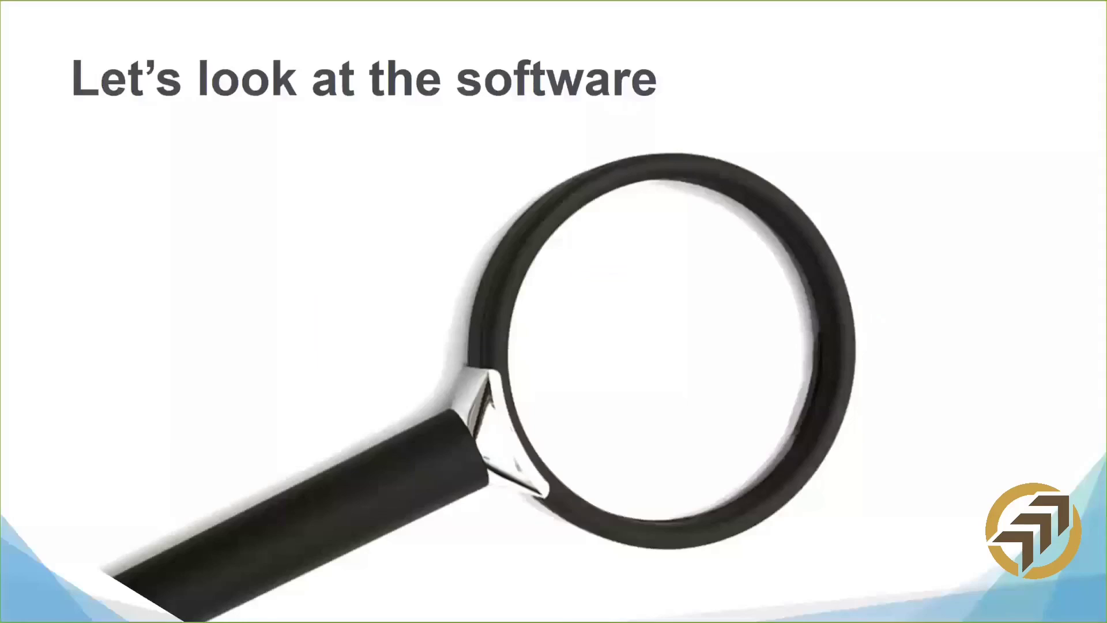